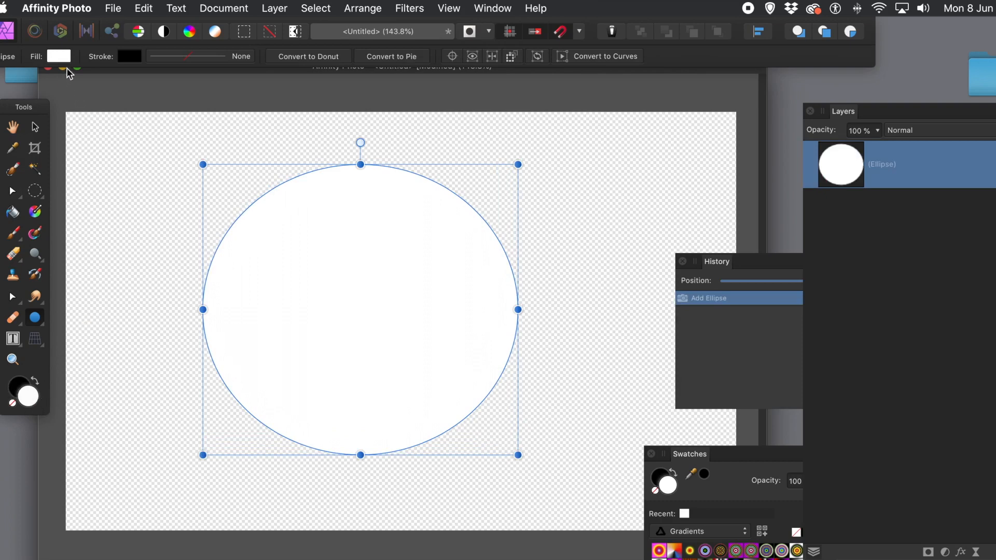
click(60, 56)
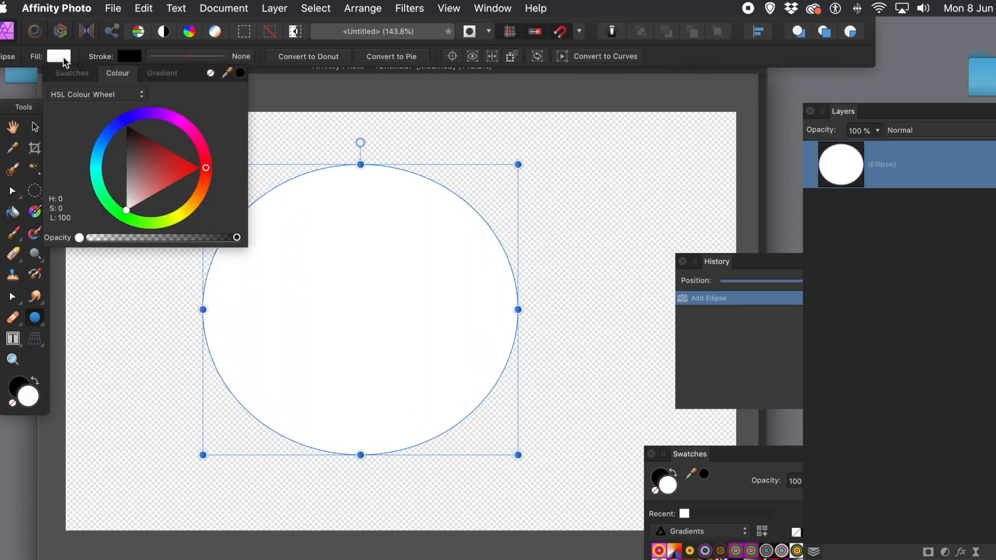
click(158, 77)
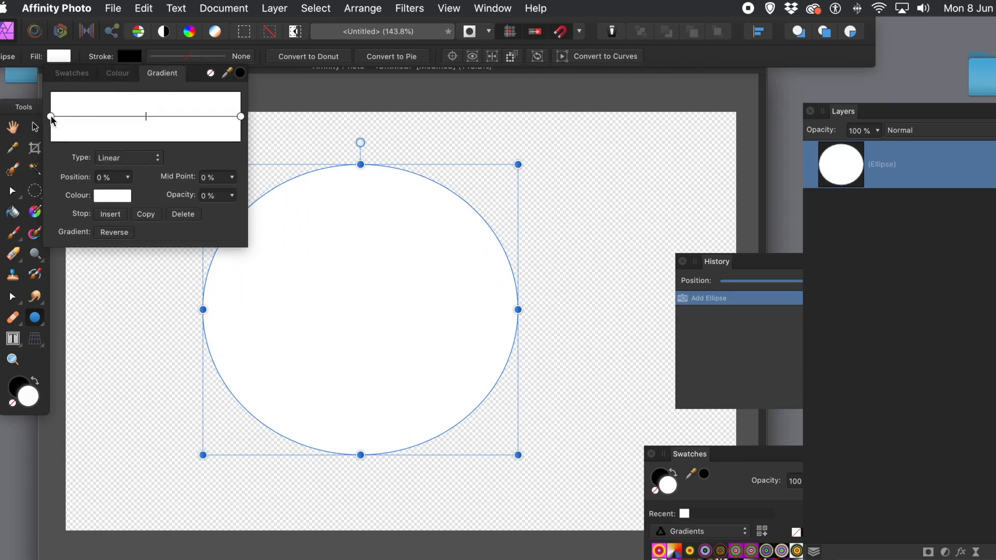
click(50, 117)
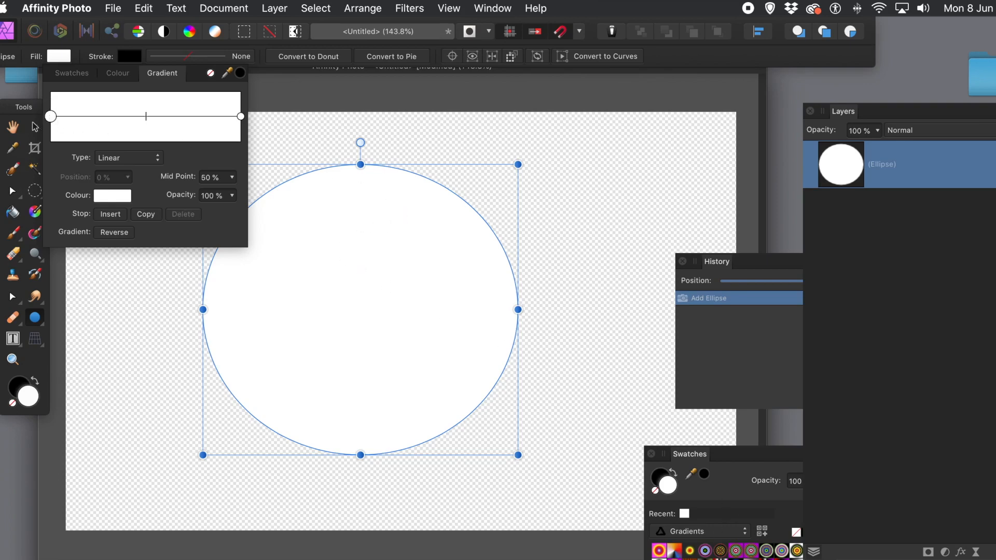
Step: Fill the ellipse with the first Gradients swatch, a white-purple-red-yellow-magenta radial gradient, and move it toward the canvas's upper left
drag(701, 456, 587, 226)
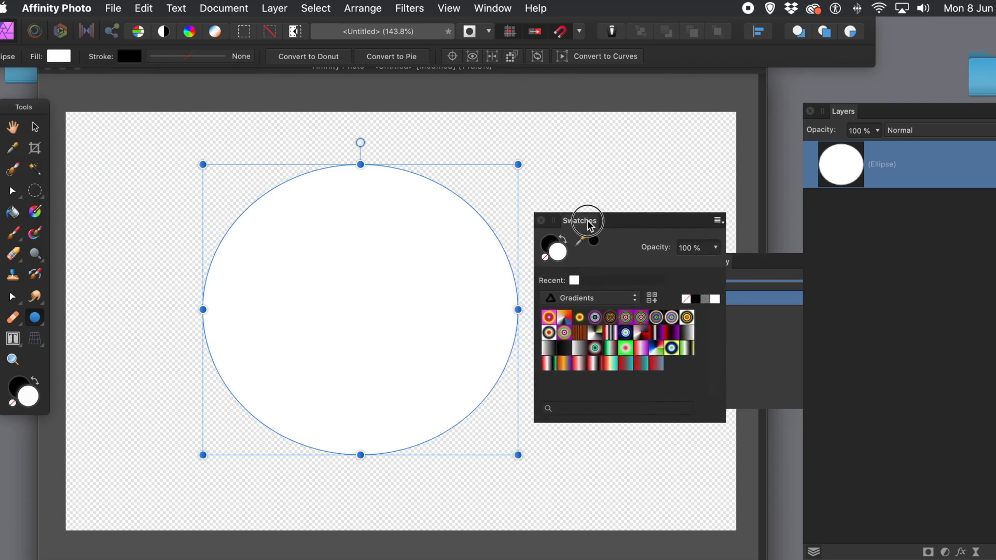
click(552, 316)
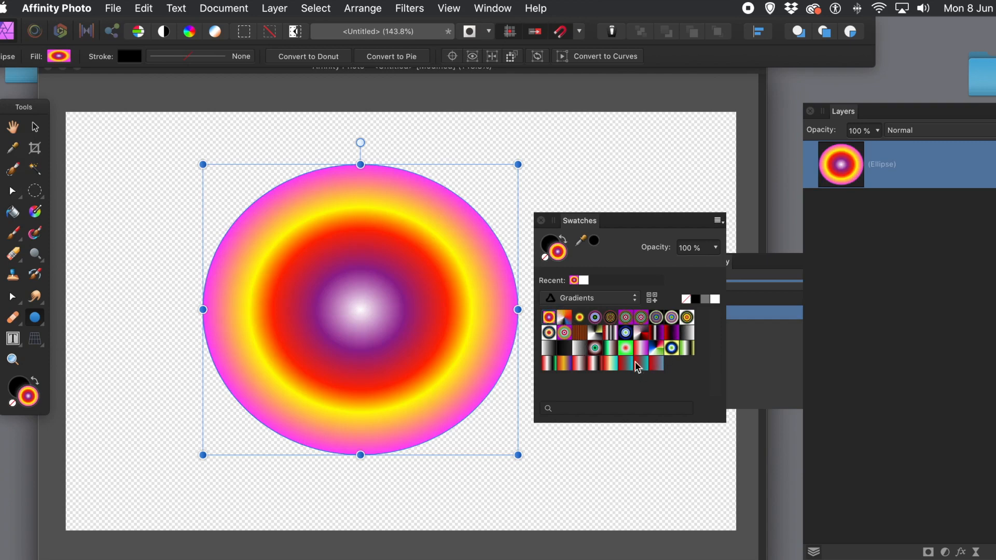
click(641, 317)
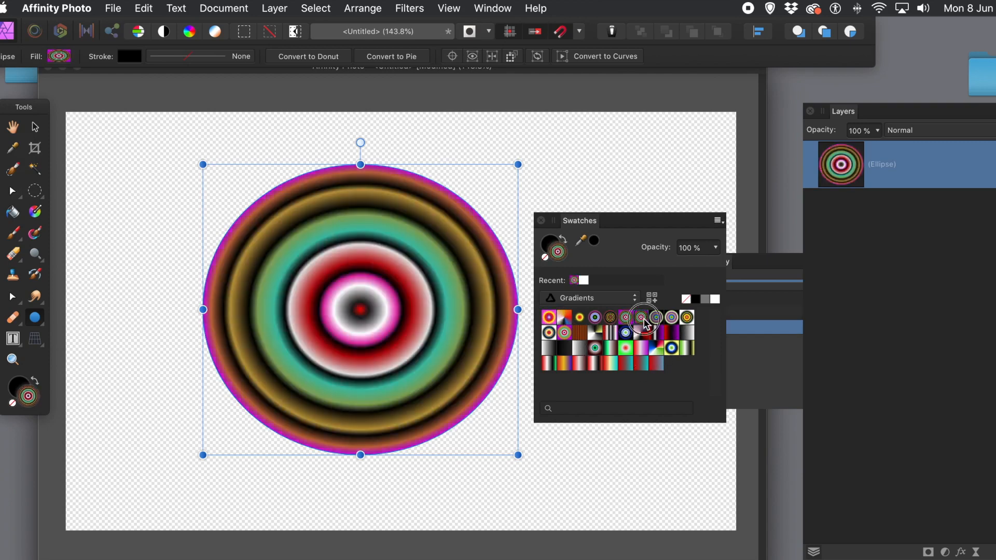
click(549, 318)
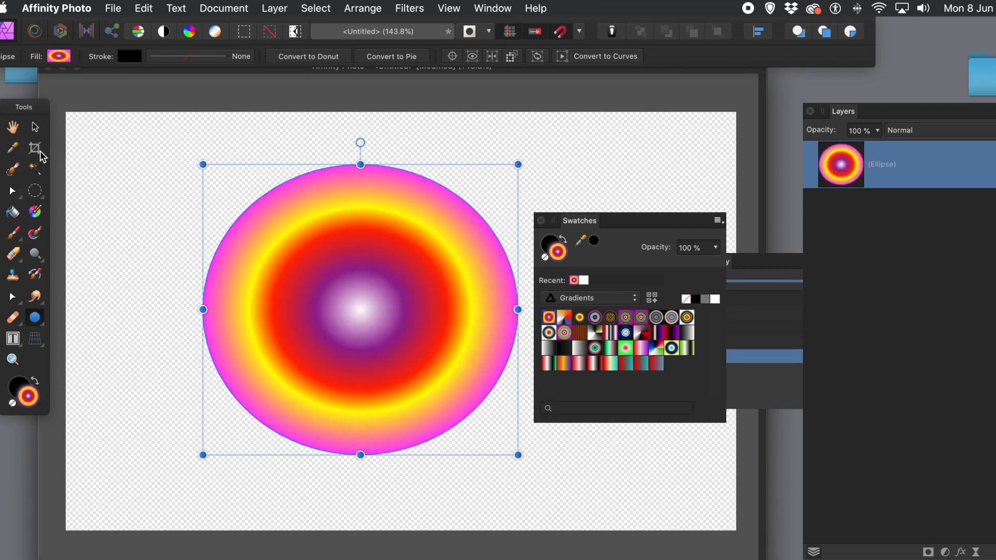
click(34, 127)
drag(293, 239, 184, 214)
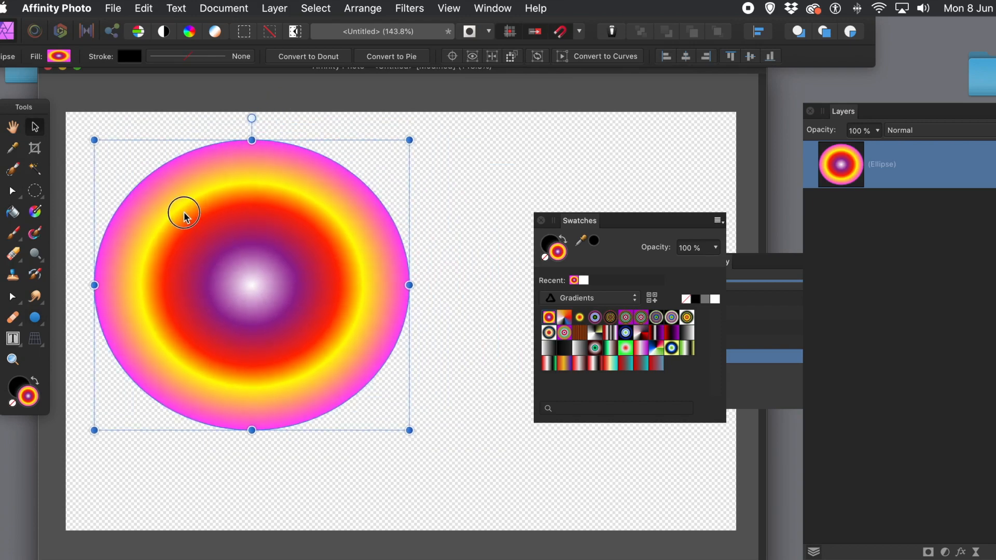
Step: Draw a donut about 363 × 353 px overlapping the ellipse's lower right and fill it with the green, black and purple ringed gradient preset
click(34, 321)
drag(36, 324, 105, 464)
drag(309, 304, 499, 488)
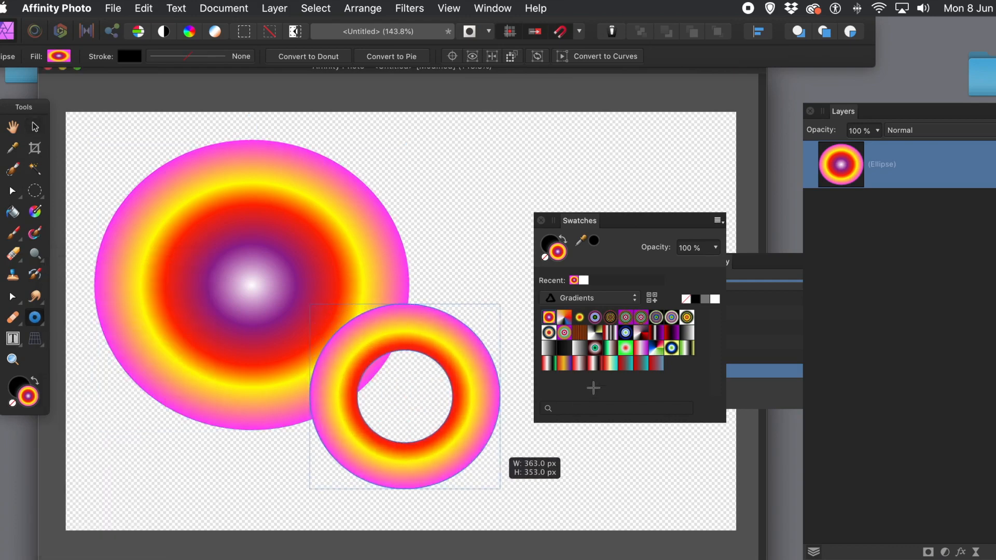
click(595, 321)
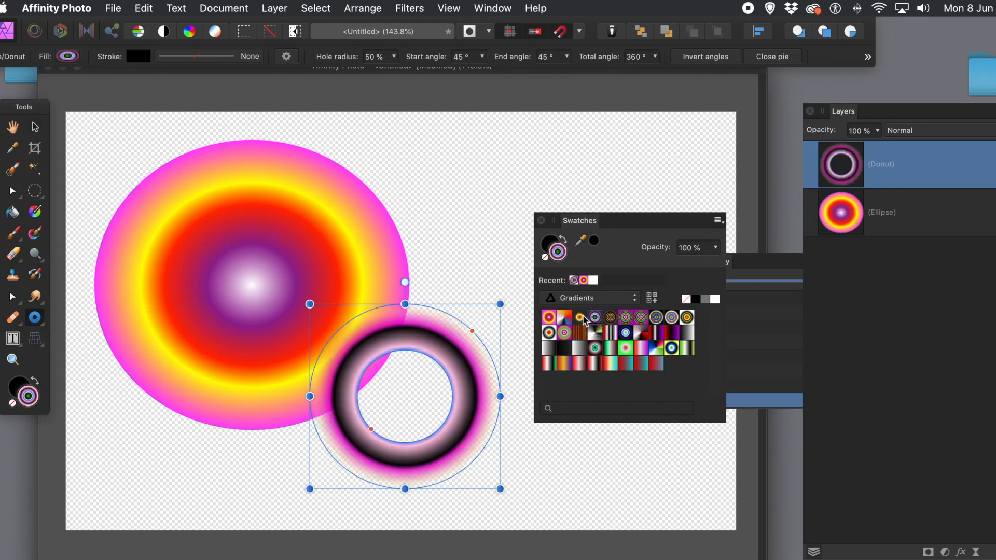
click(656, 321)
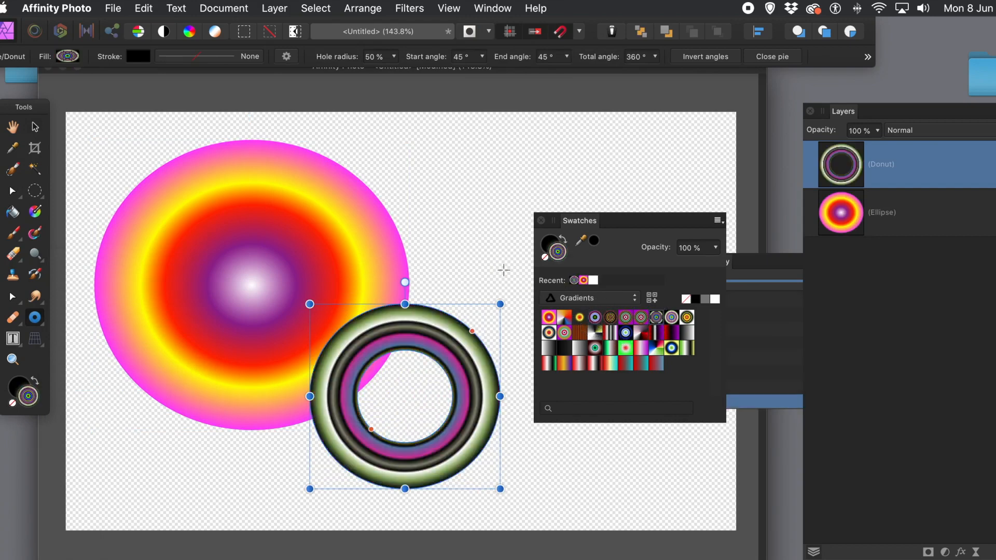
Step: Draw a larger donut to the ellipse's upper right, fill it with the blue, black and white radial gradient preset, and deselect it
drag(378, 164, 613, 386)
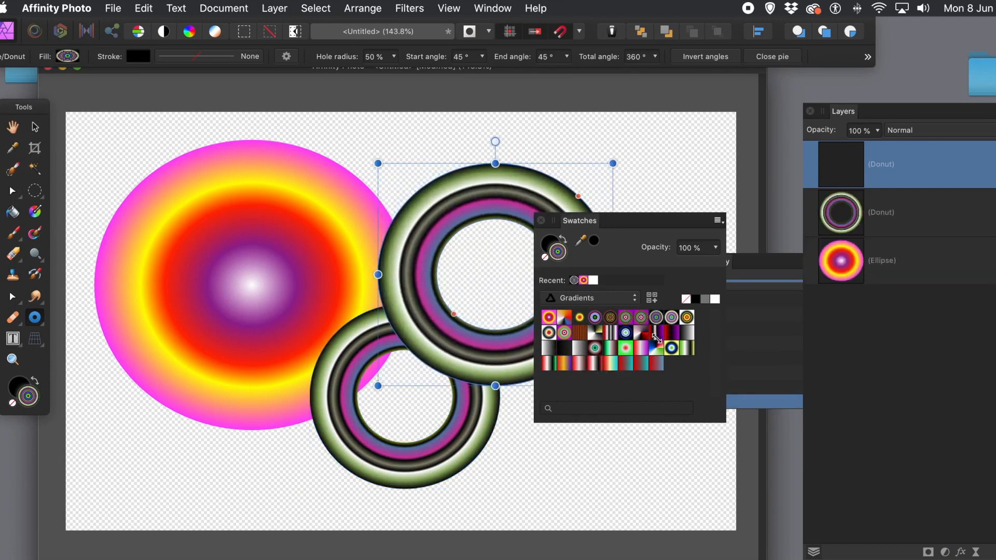
click(625, 333)
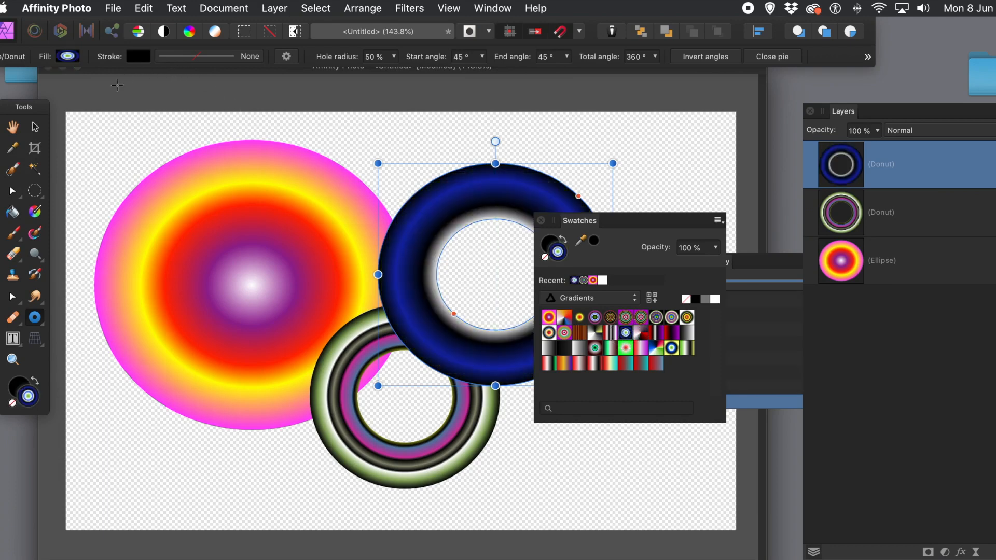
click(35, 126)
click(144, 132)
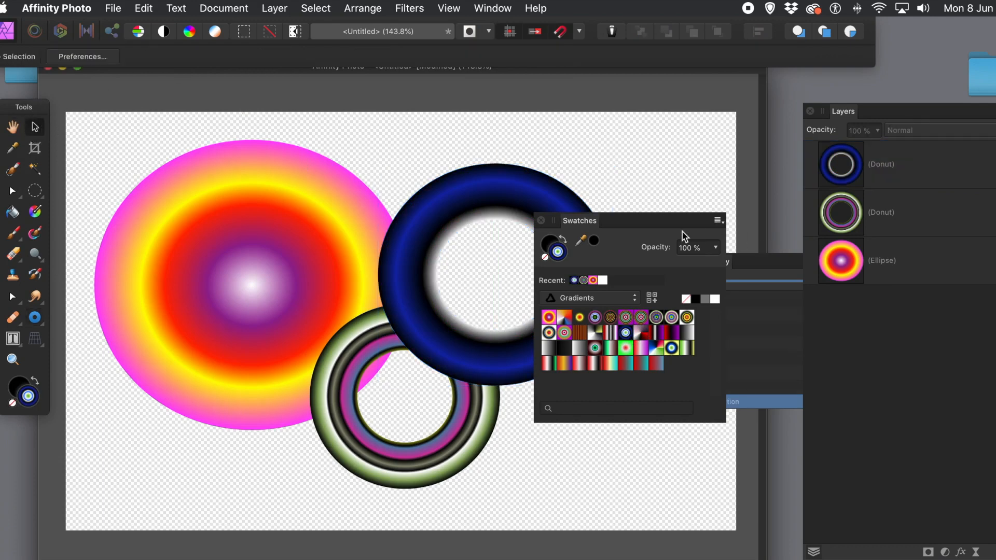
Step: Bring the Layers panel fully into view beside the artwork and set its layer previews to Medium Thumbnails
drag(578, 221, 714, 427)
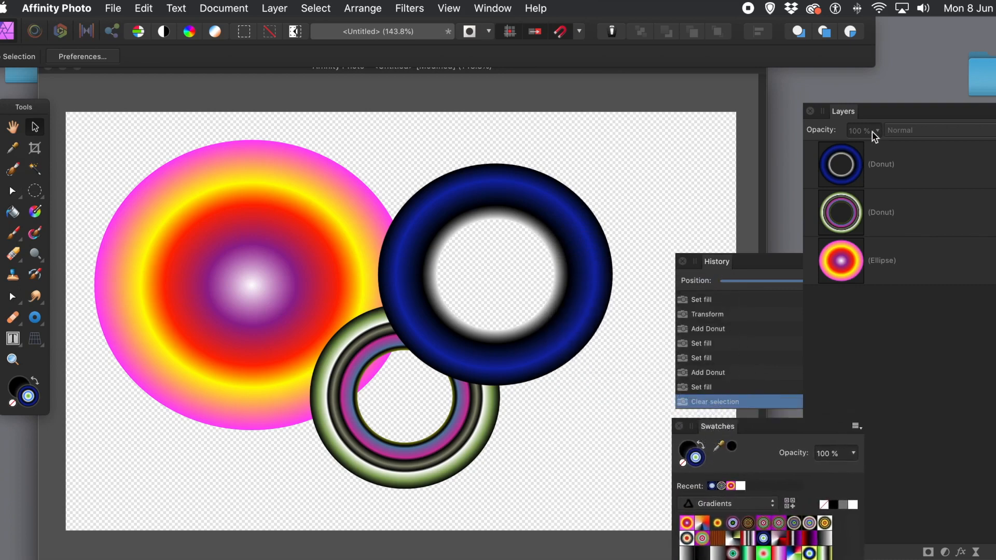
drag(844, 111, 660, 137)
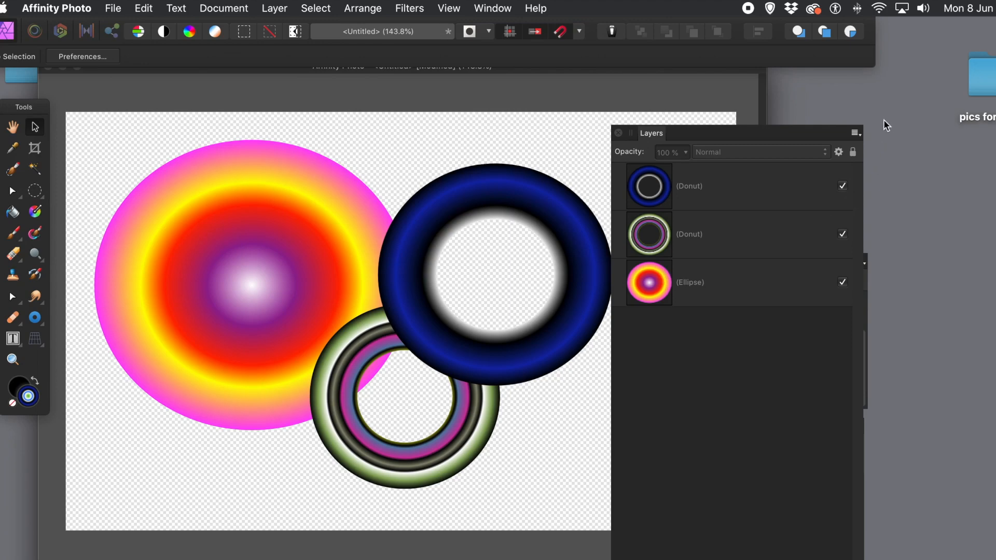
click(855, 135)
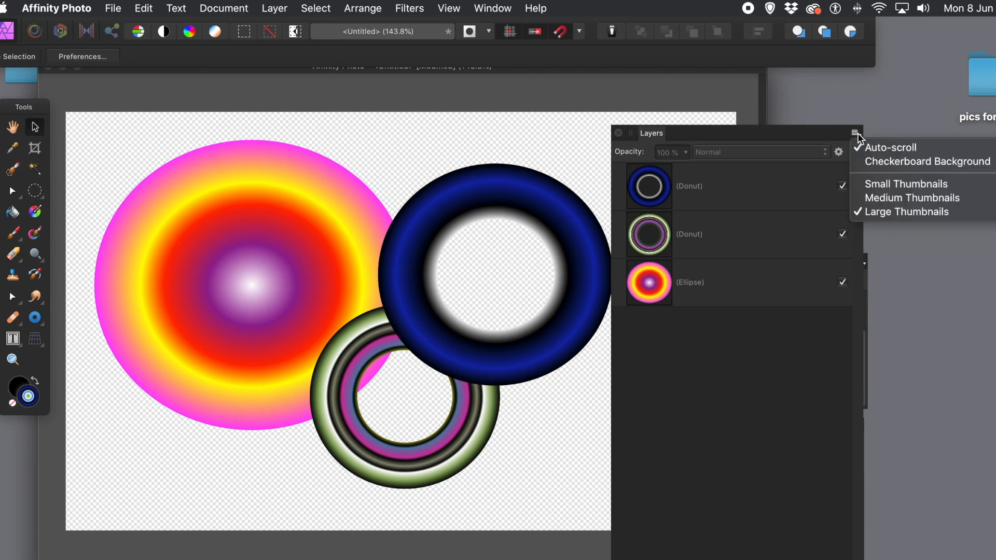
click(878, 200)
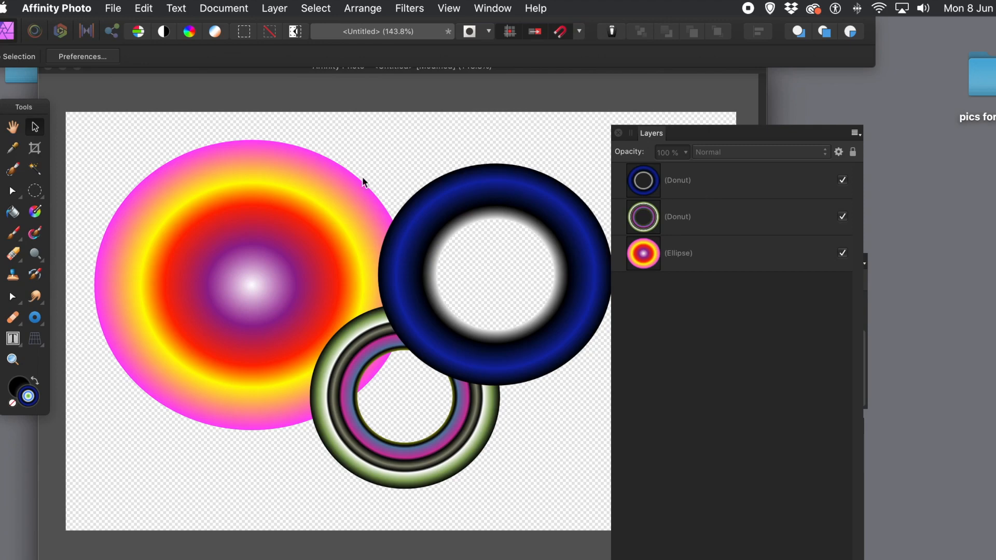
drag(657, 133, 688, 134)
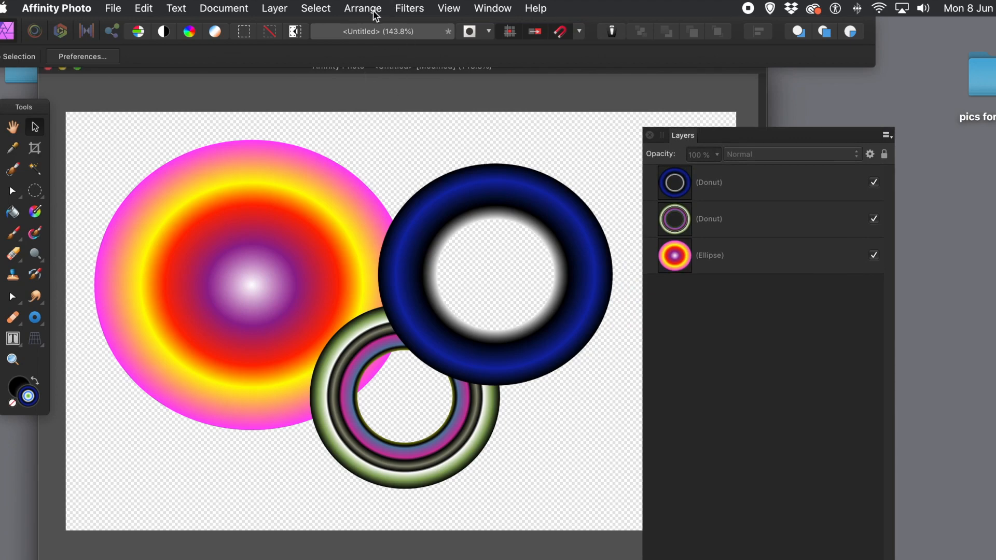
Step: Add a live Radial Blur filter layer above all three shapes and set its angle to 29.6°
click(270, 7)
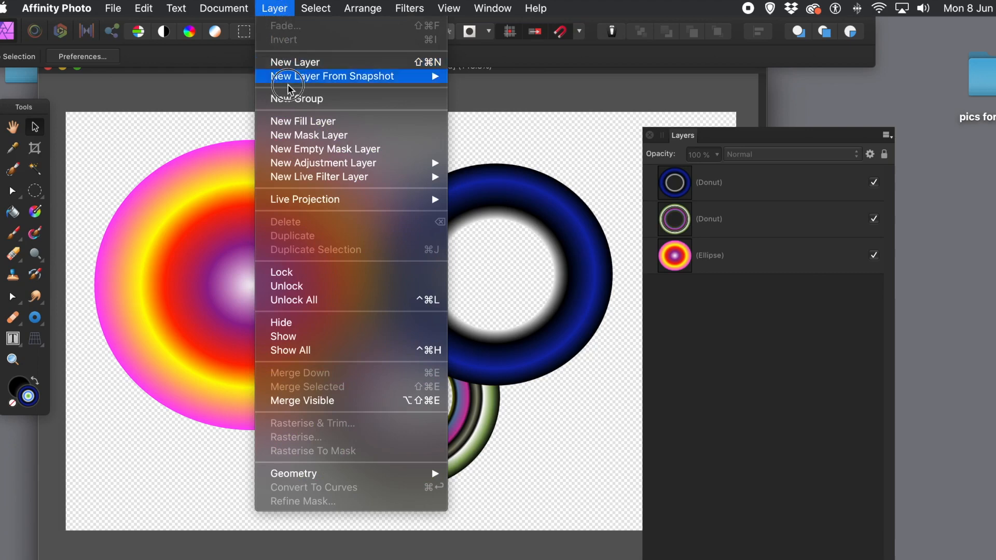
mouse_move(308, 181)
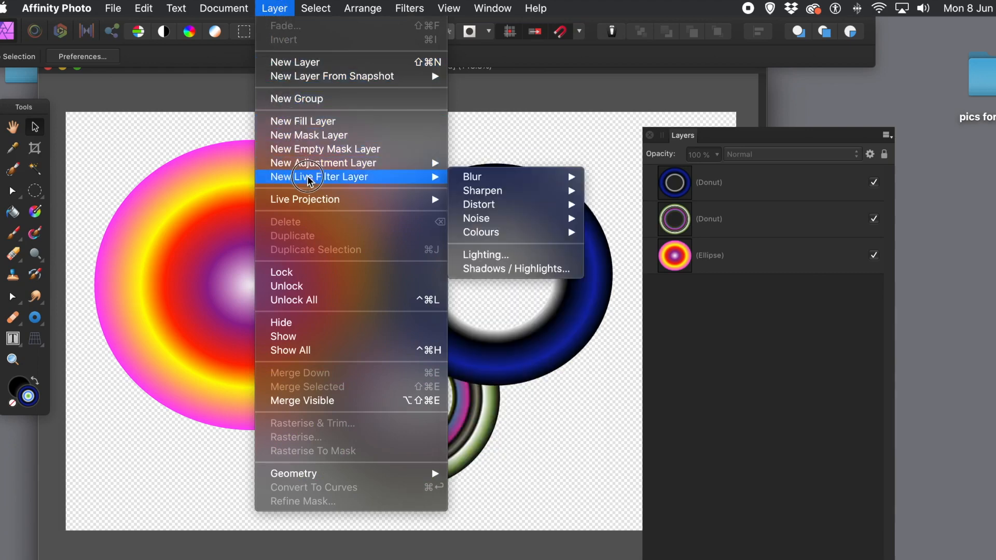
mouse_move(513, 171)
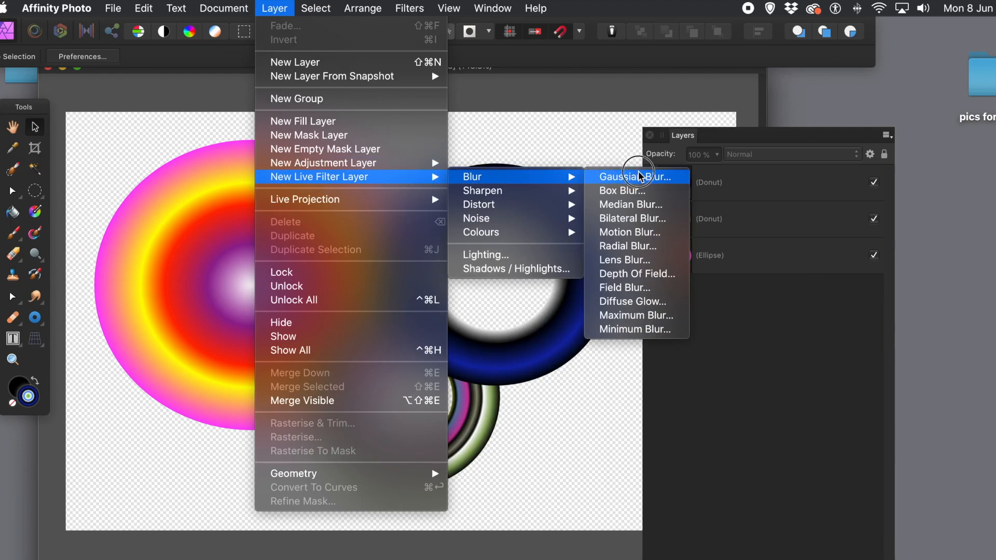
click(628, 249)
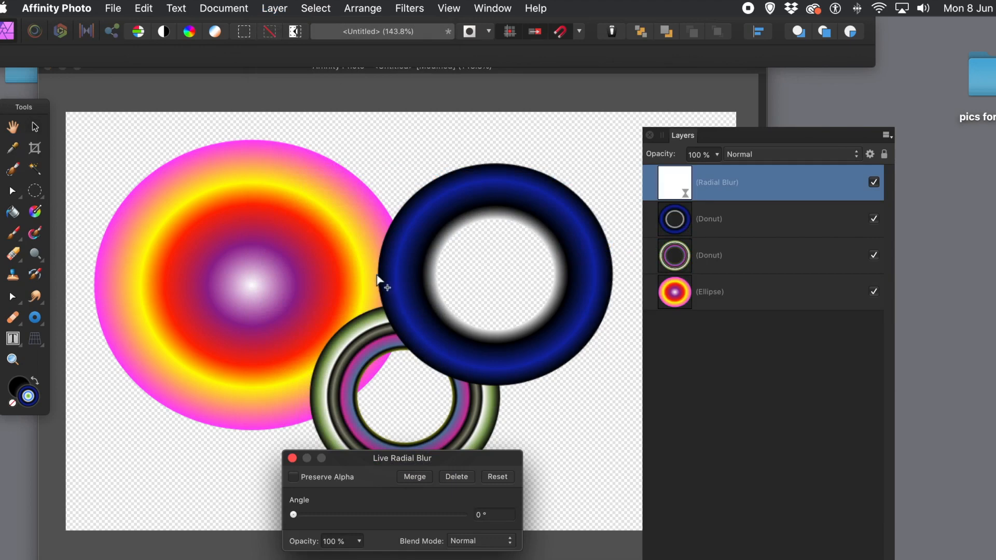
drag(387, 463, 474, 305)
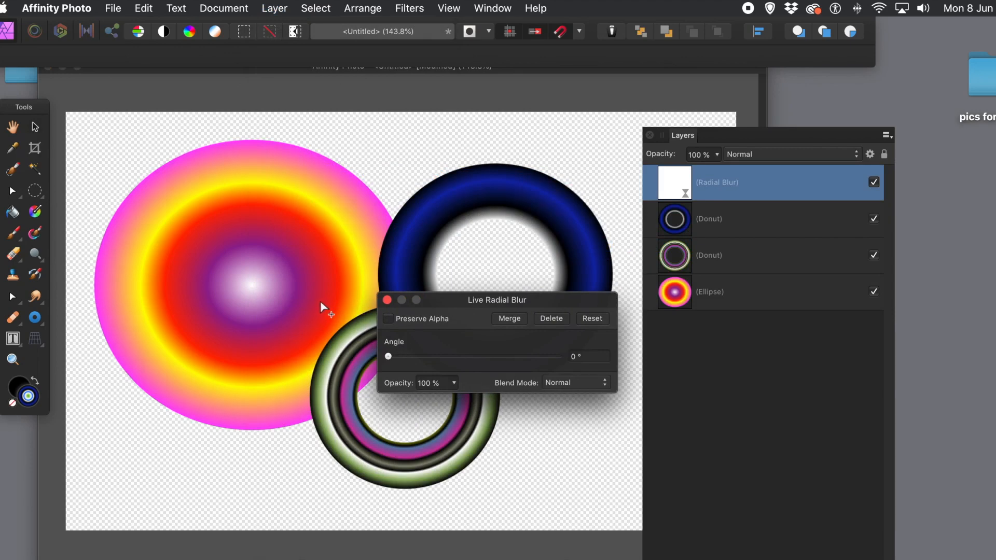
drag(401, 356, 480, 358)
drag(434, 303, 566, 306)
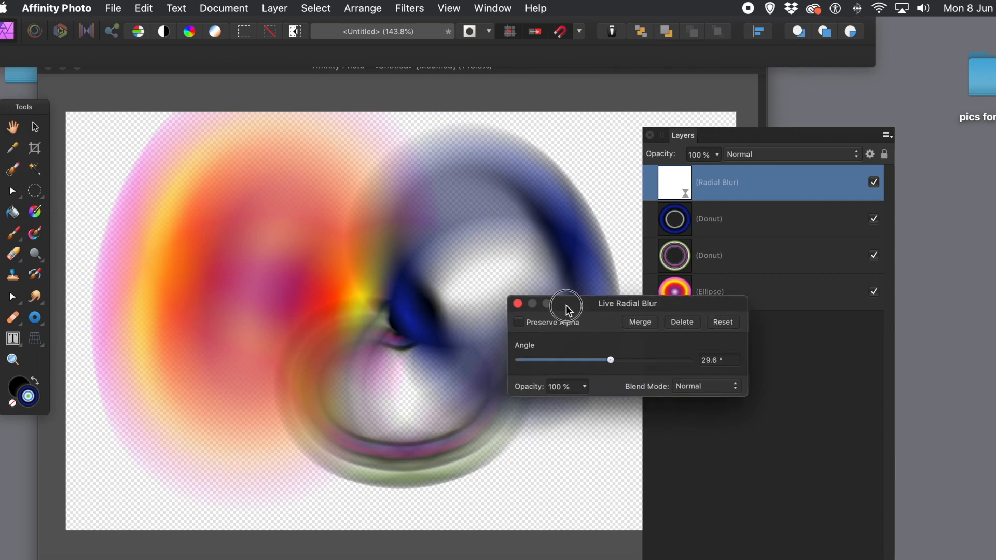
Step: Lower the radial blur's angle to 26.2° and compare the effect with Preserve Alpha on and off
mouse_move(611, 359)
mouse_down()
mouse_move(662, 360)
mouse_move(570, 365)
mouse_move(665, 364)
mouse_move(538, 362)
mouse_move(638, 363)
mouse_move(576, 367)
mouse_move(604, 368)
mouse_up()
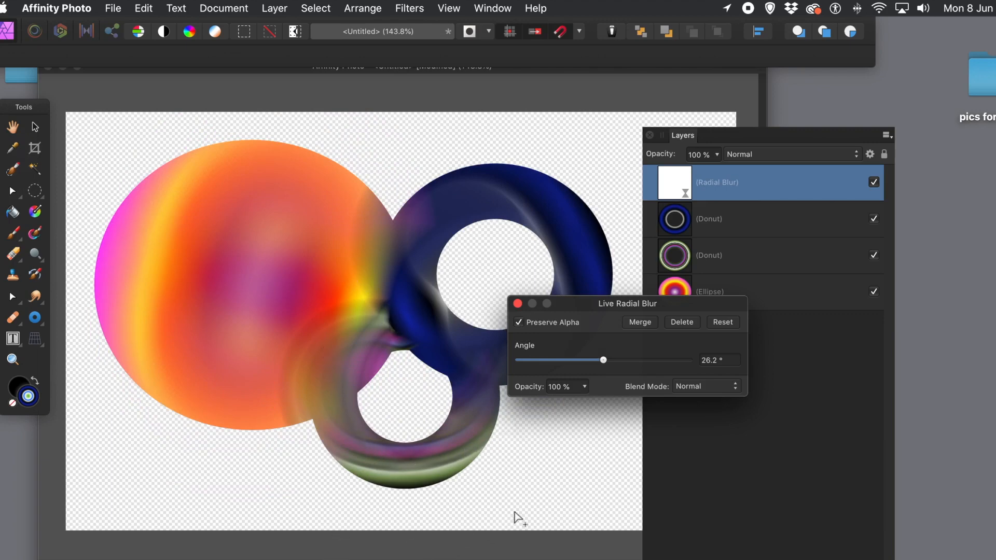
click(519, 322)
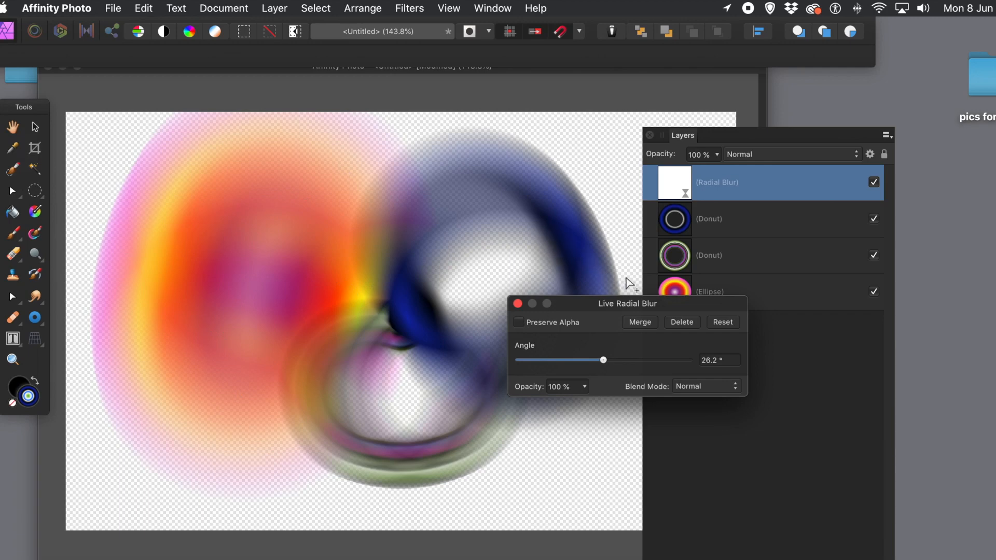
drag(636, 299, 540, 252)
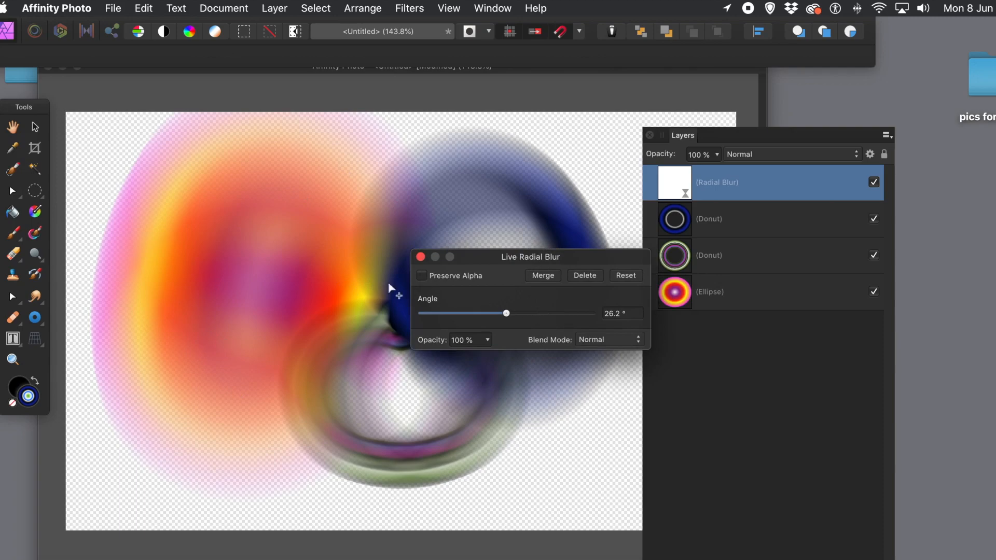
Step: Set the radial blur's angle to 58.9° and reposition its centre between the ellipse and the blue donut
click(271, 278)
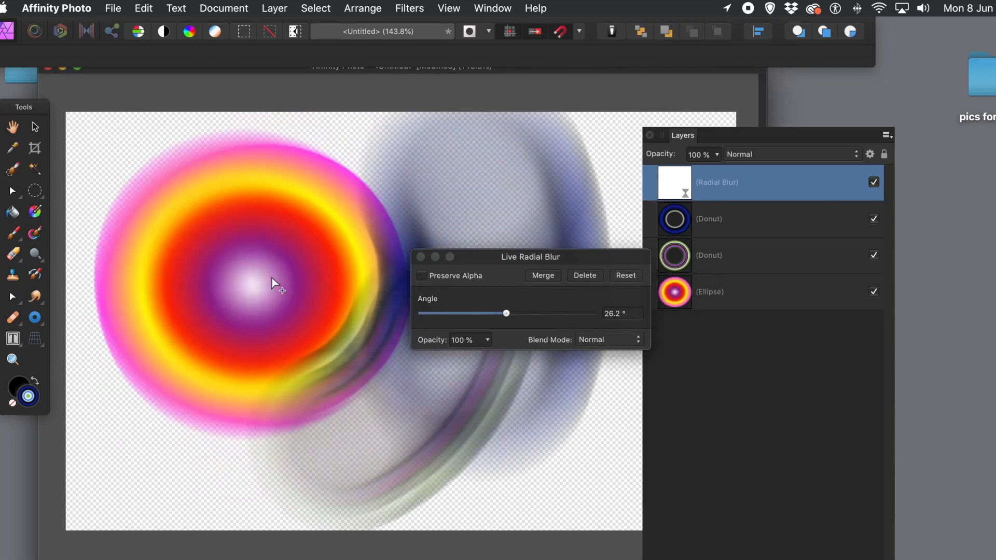
drag(270, 280, 468, 206)
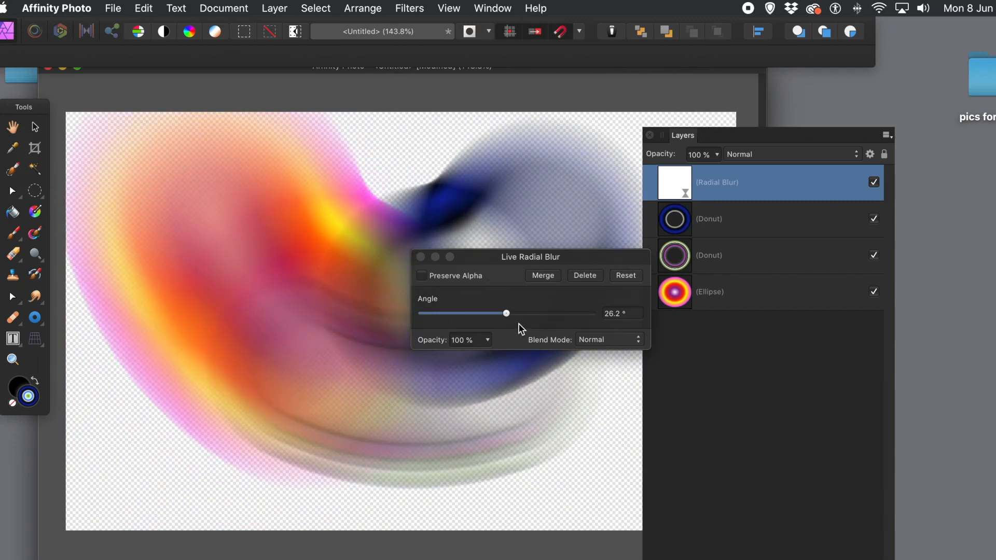
drag(517, 315, 543, 315)
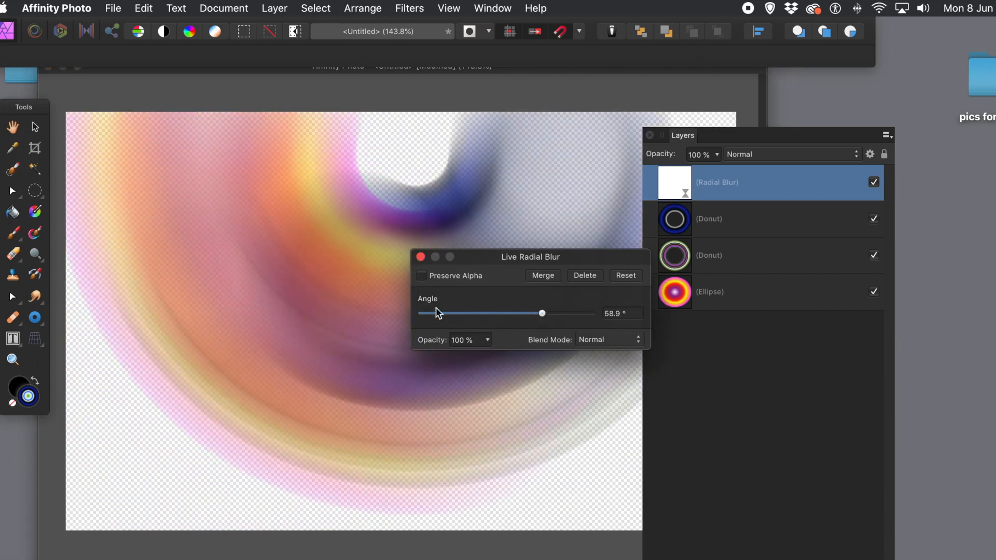
drag(294, 373, 348, 377)
drag(276, 232, 375, 262)
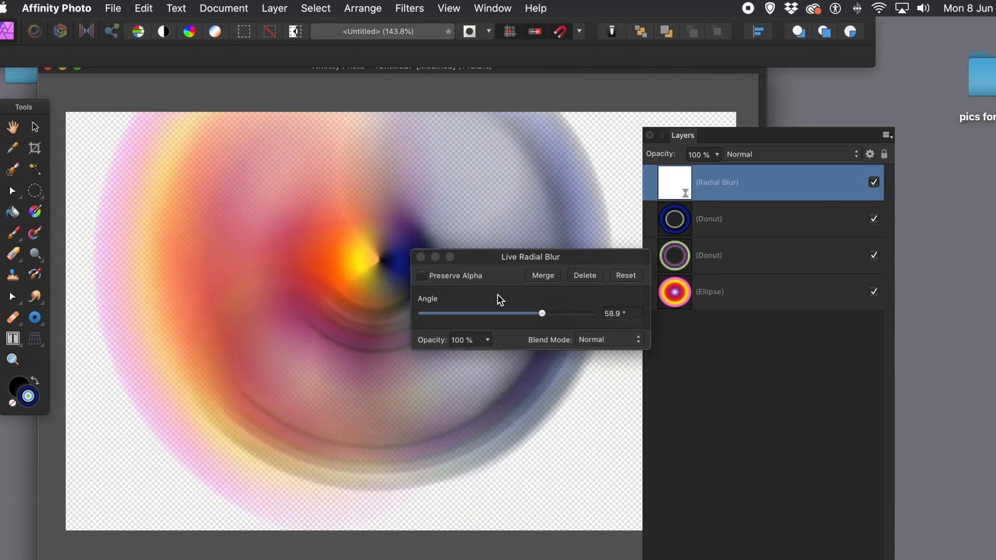
Step: Try the Lighten blend mode on the radial blur, restore Normal, and close the filter's settings
click(595, 340)
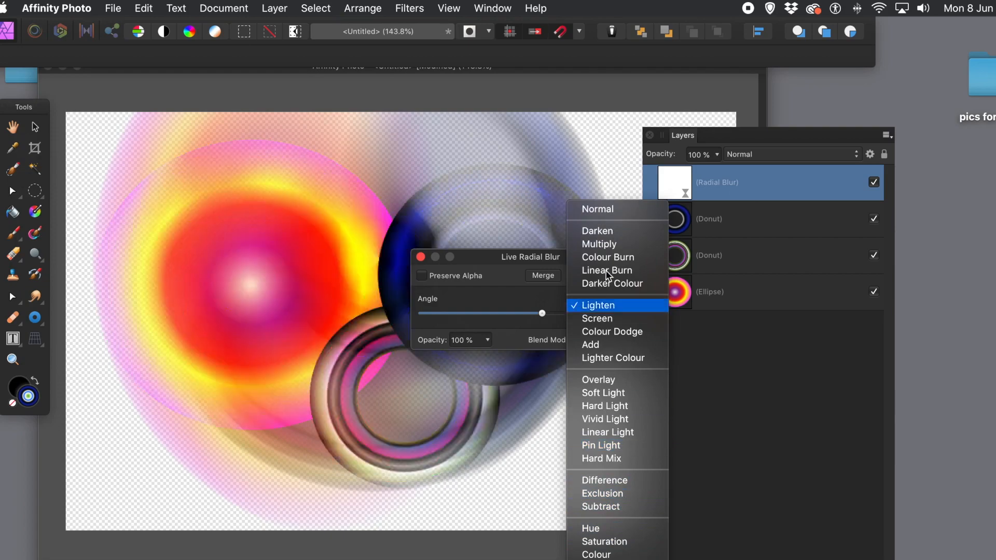
click(598, 210)
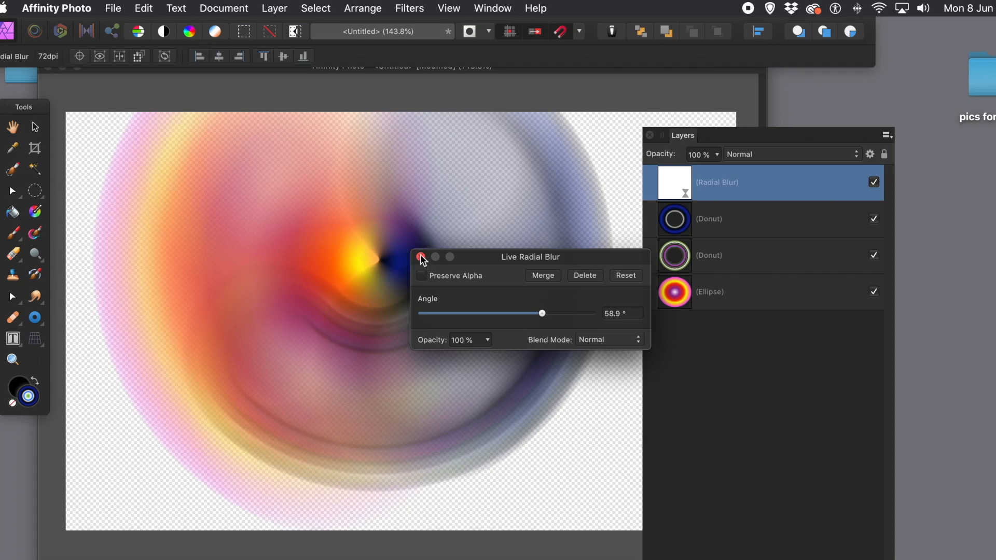
click(421, 257)
drag(681, 139, 650, 155)
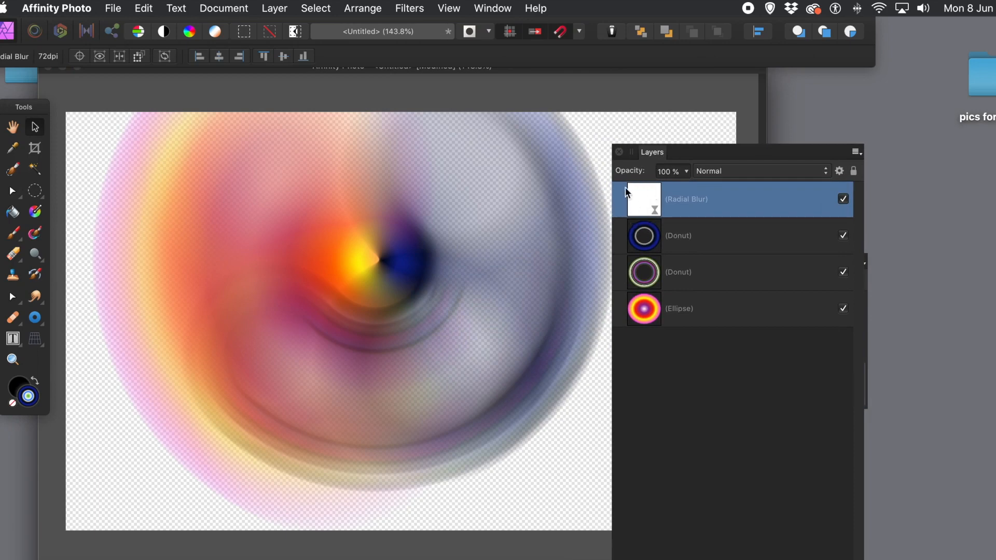
Step: Lower the radial blur's angle to 30.1°, close its settings and deselect the filter layer
double_click(643, 206)
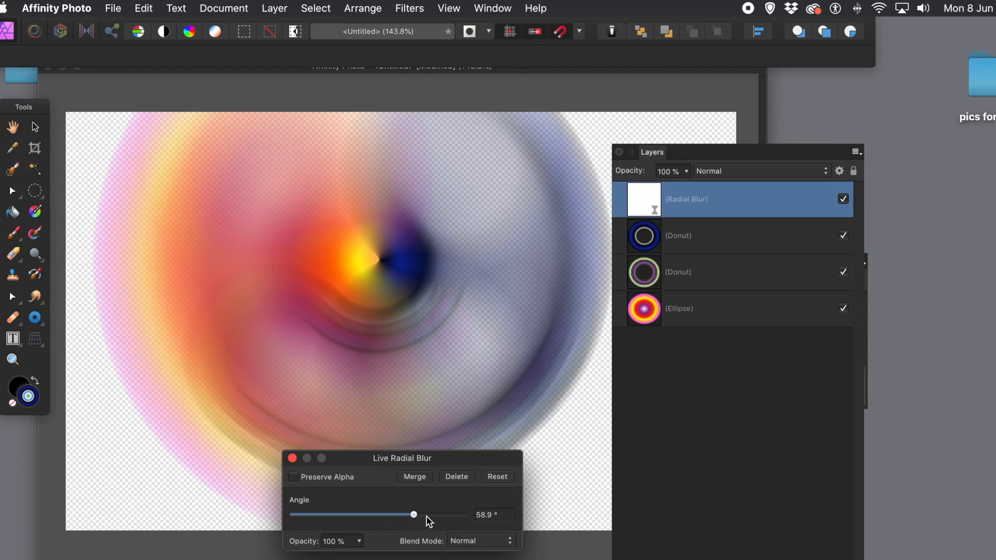
drag(413, 514, 389, 520)
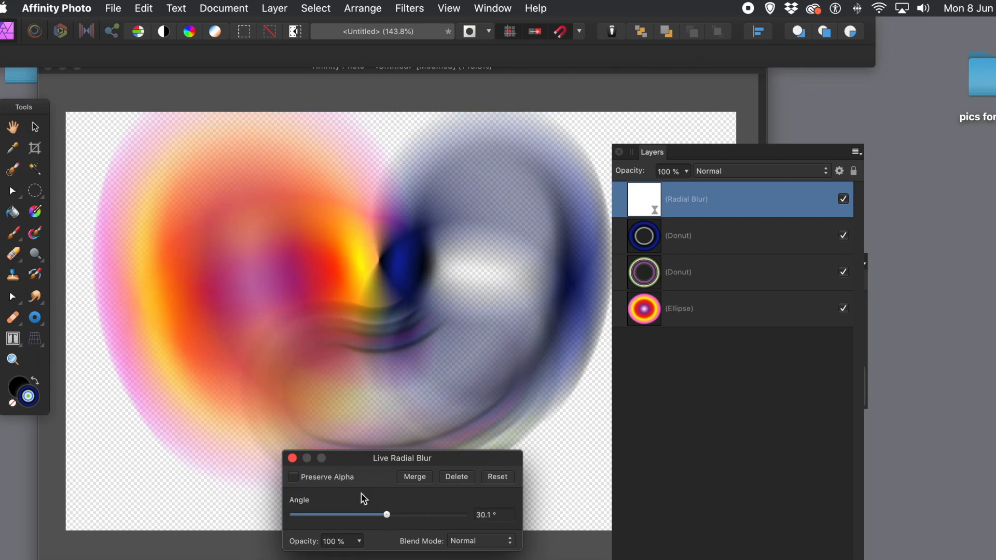
click(292, 458)
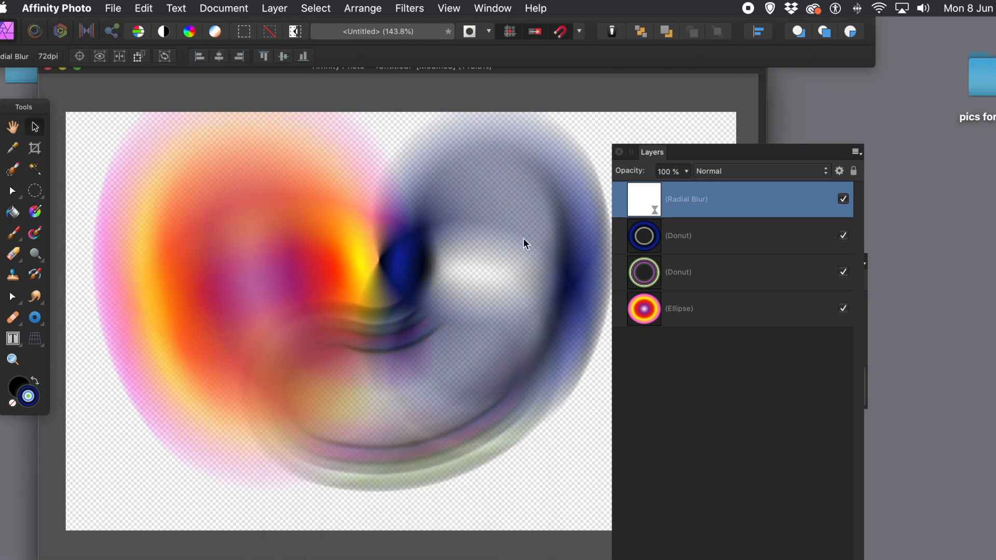
click(655, 358)
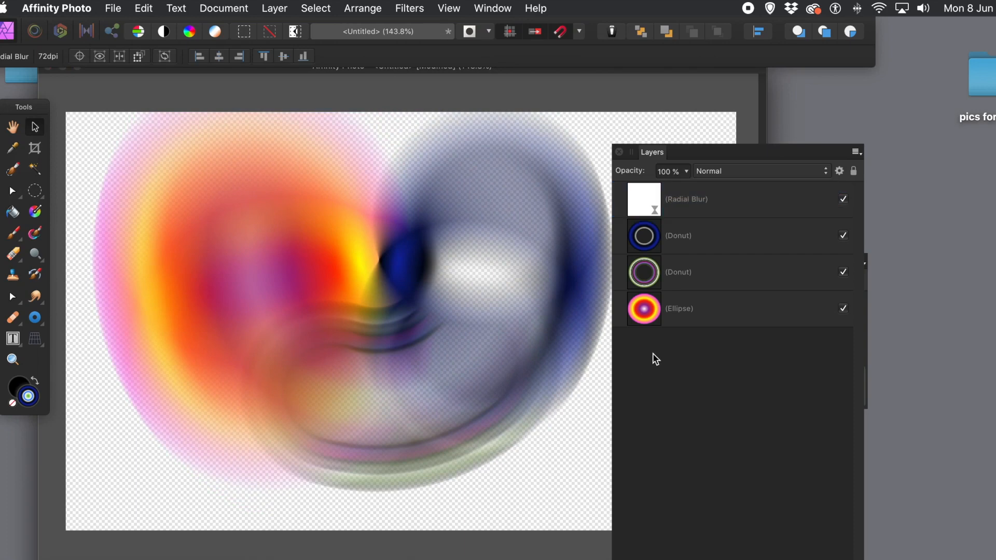
Step: Enlarge the blue donut by stretching its upper edge upward and its inner side over towards the ellipse
click(645, 243)
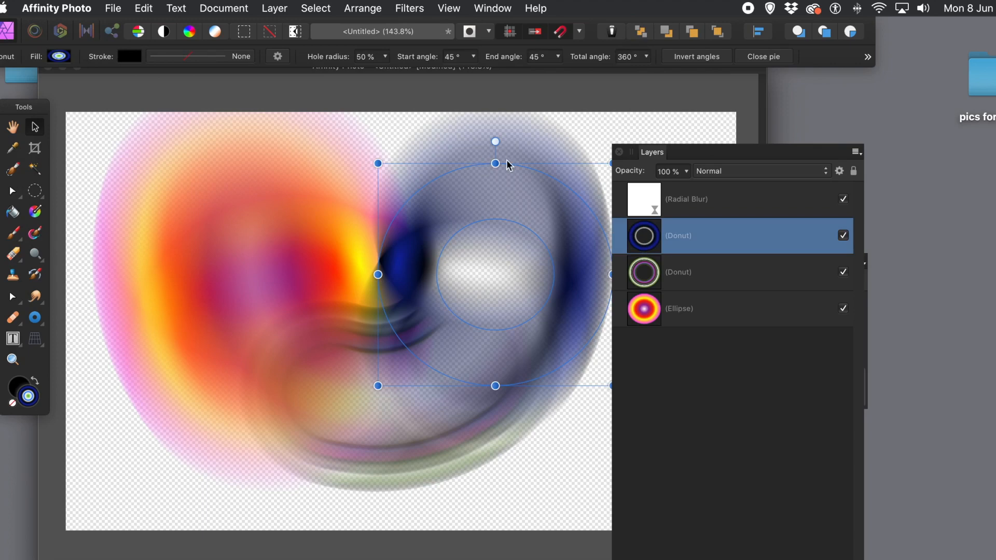
drag(496, 164, 495, 120)
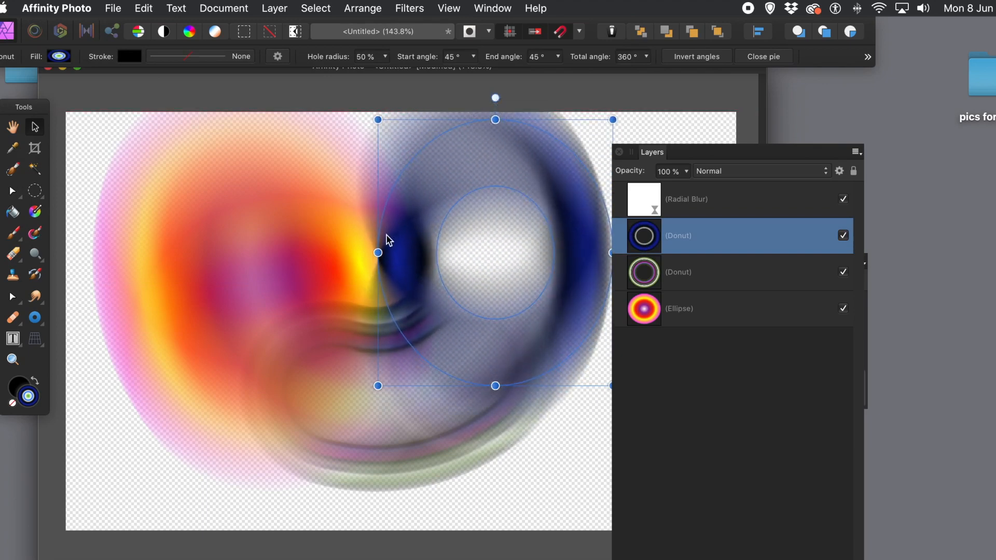
drag(378, 253, 325, 265)
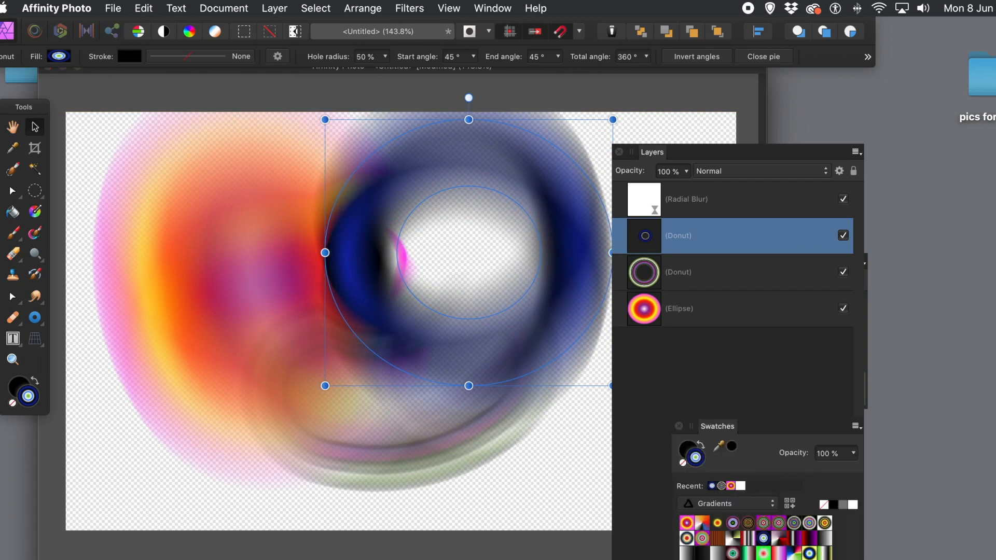
Step: Try several ringed gradient fills on the upper donut, keep the black, white and teal one, and widen the donut further over the ellipse
click(795, 523)
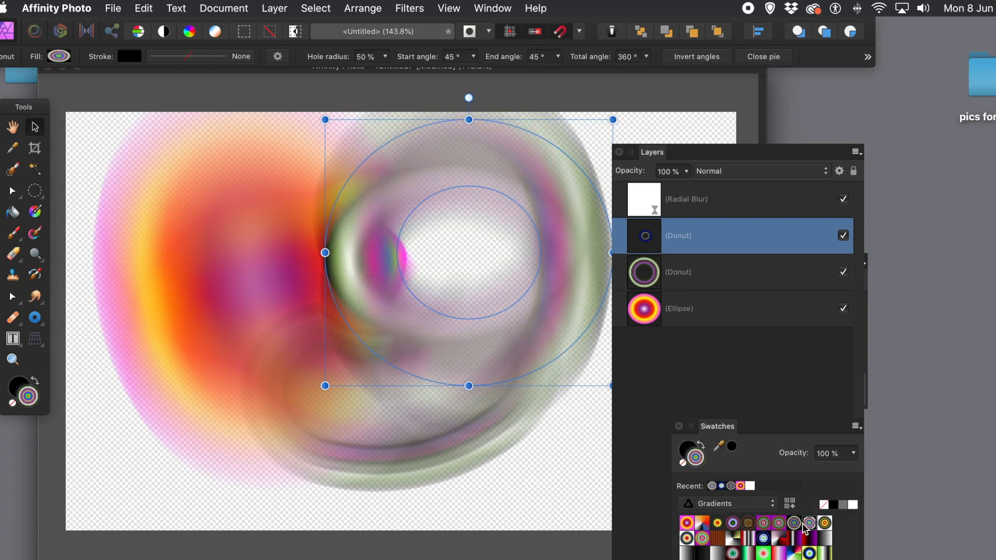
click(825, 523)
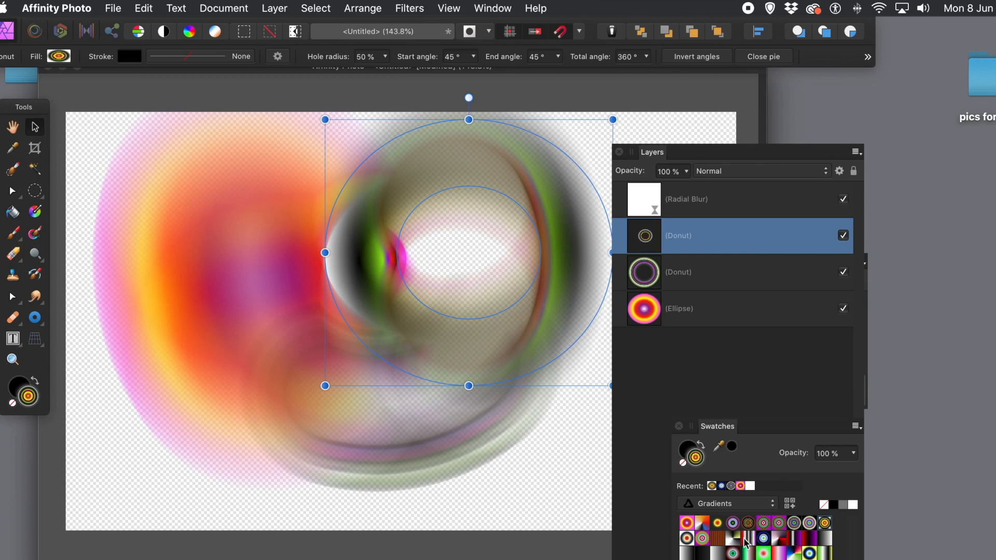
click(734, 553)
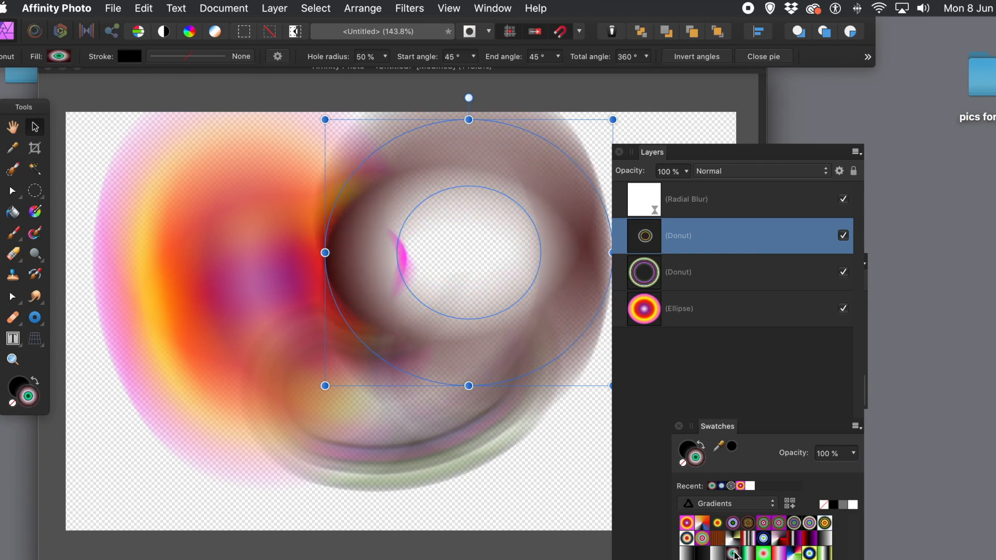
click(686, 539)
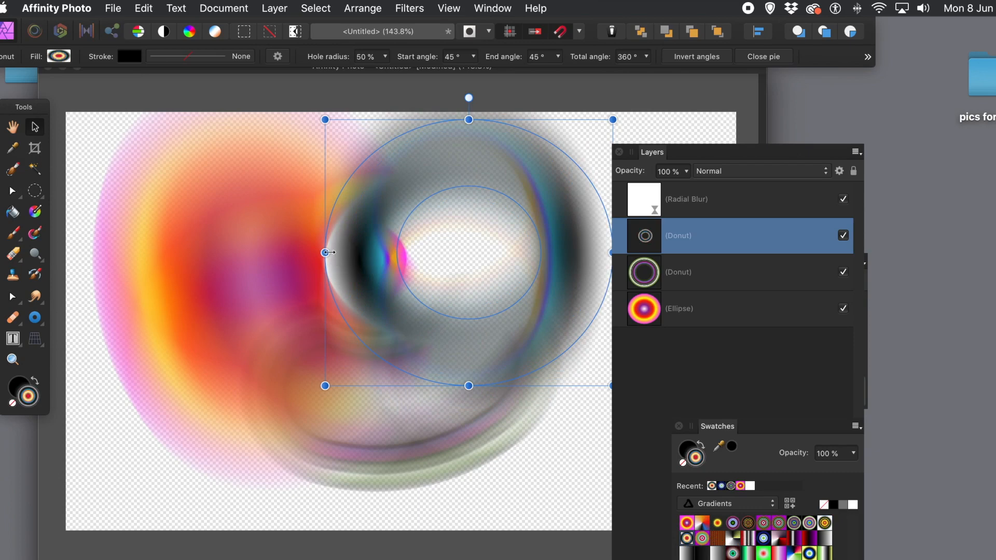
drag(325, 253, 277, 279)
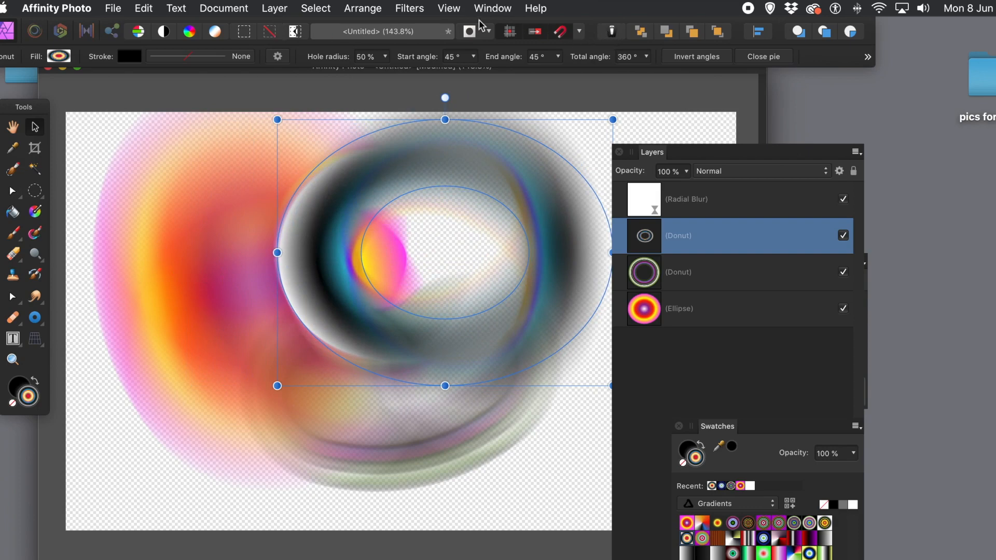
Step: Convert the upper donut to curves and move it down so it overlaps the lower donut
click(274, 9)
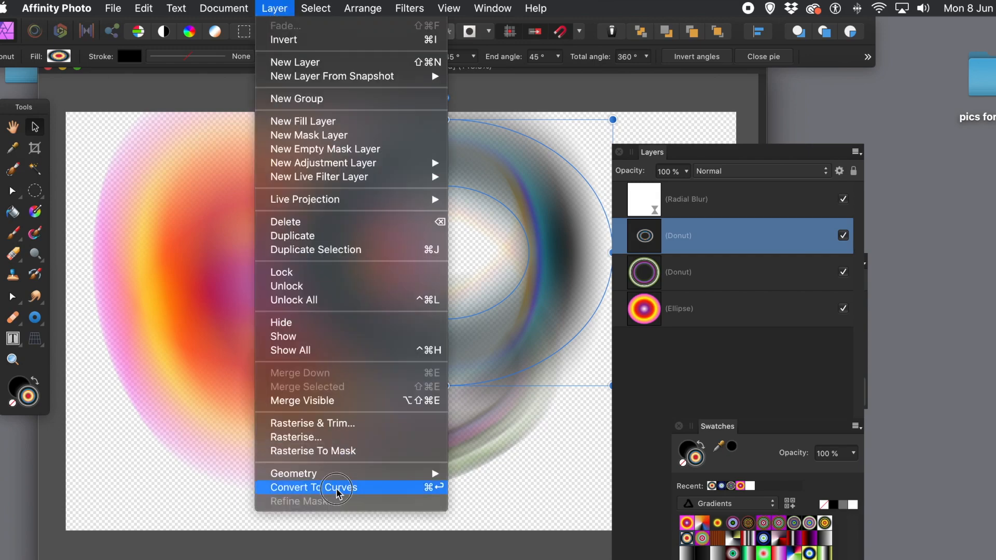
click(313, 488)
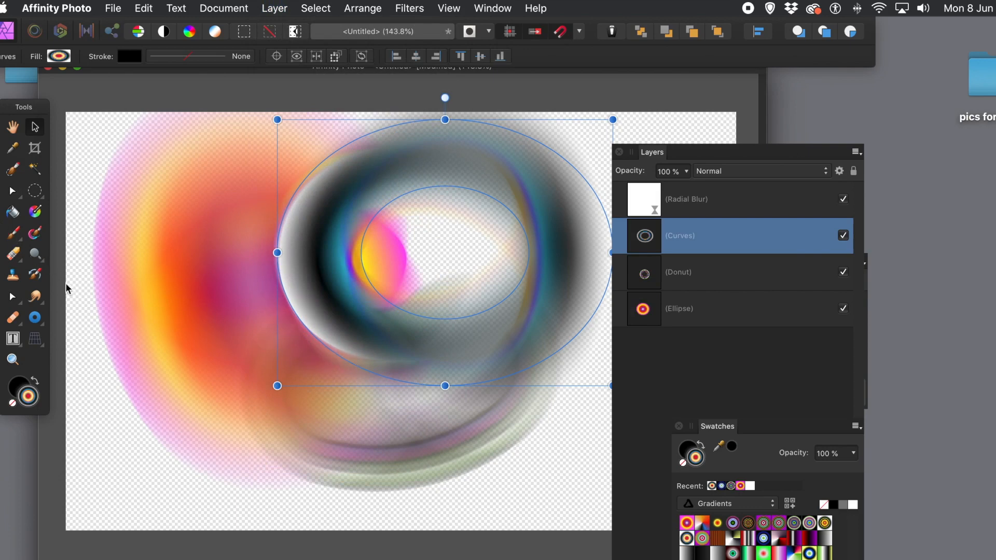
drag(307, 337, 307, 395)
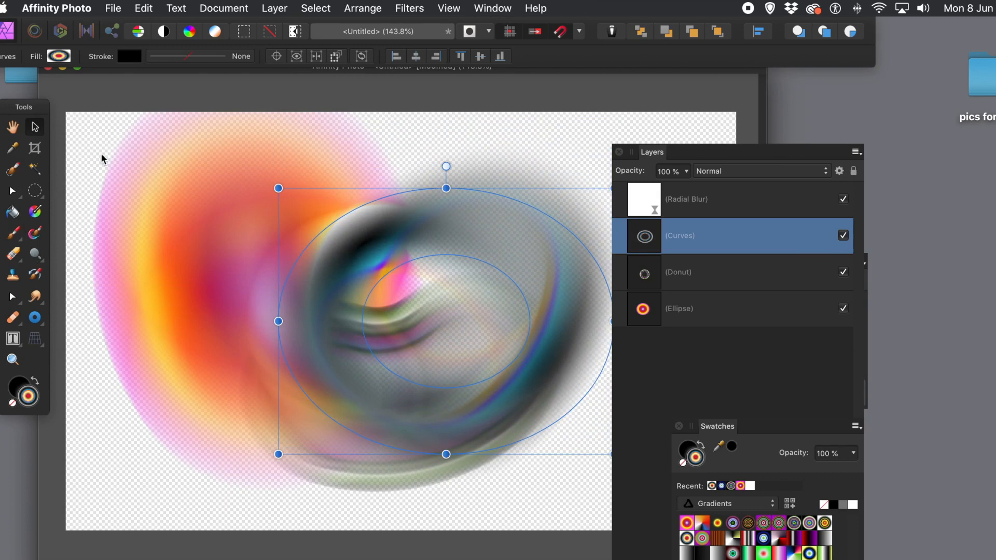
Step: Reshape the curves with the Node tool: add a node on the outer upper-left edge, pull it inward, and lower the inner ring's top node
click(11, 192)
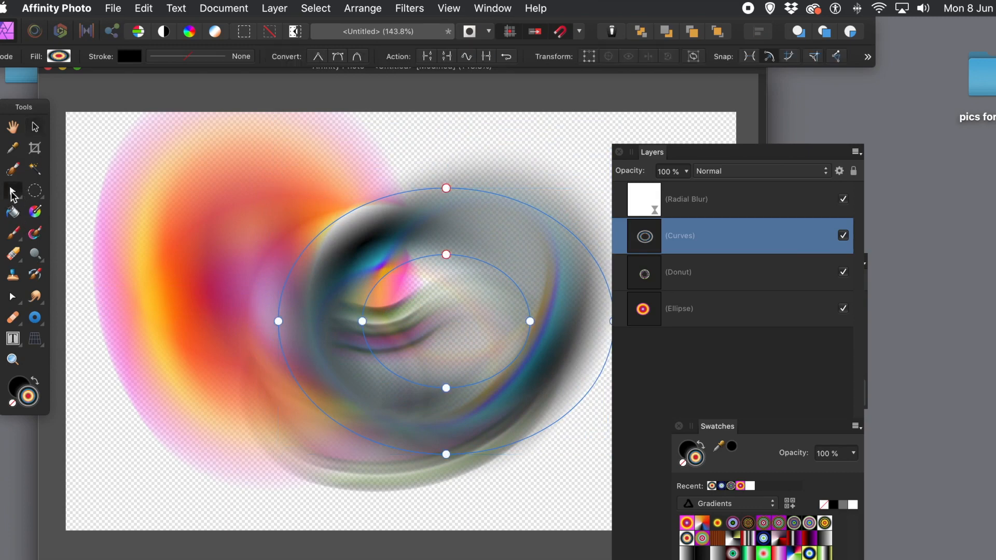
click(317, 236)
drag(318, 237, 336, 252)
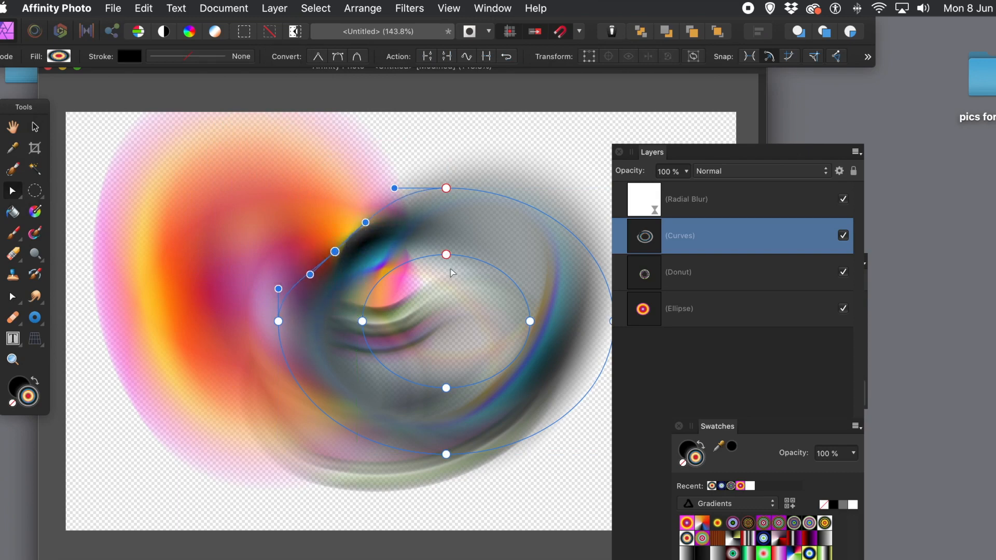
drag(447, 256, 453, 317)
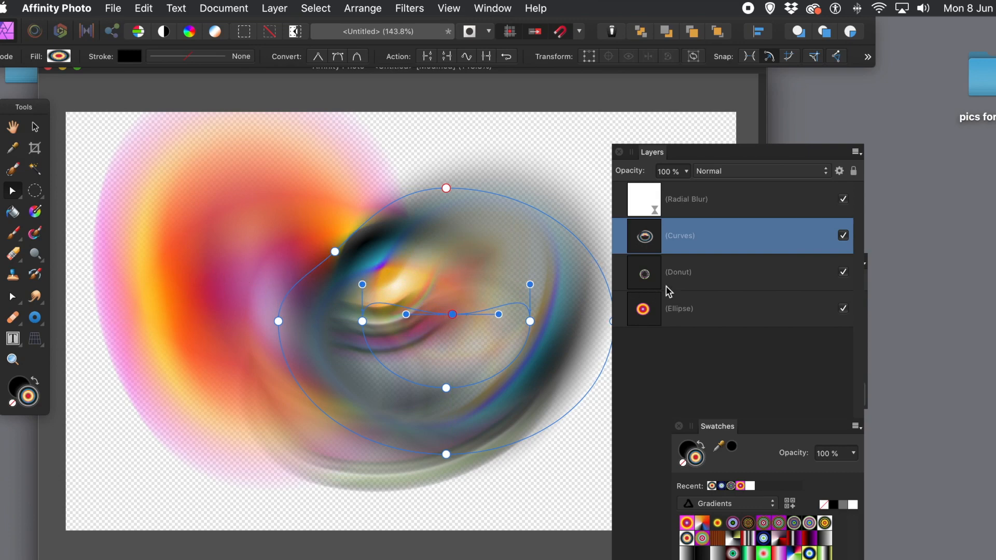
Step: Shrink the ellipse, reposition it so its edge meets the blur centre, and clear the selection
click(645, 277)
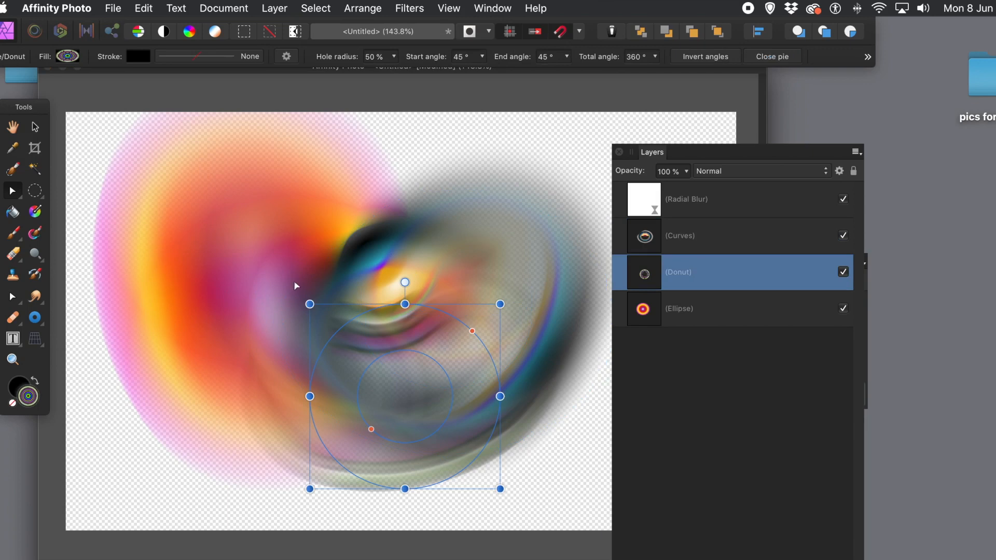
click(644, 311)
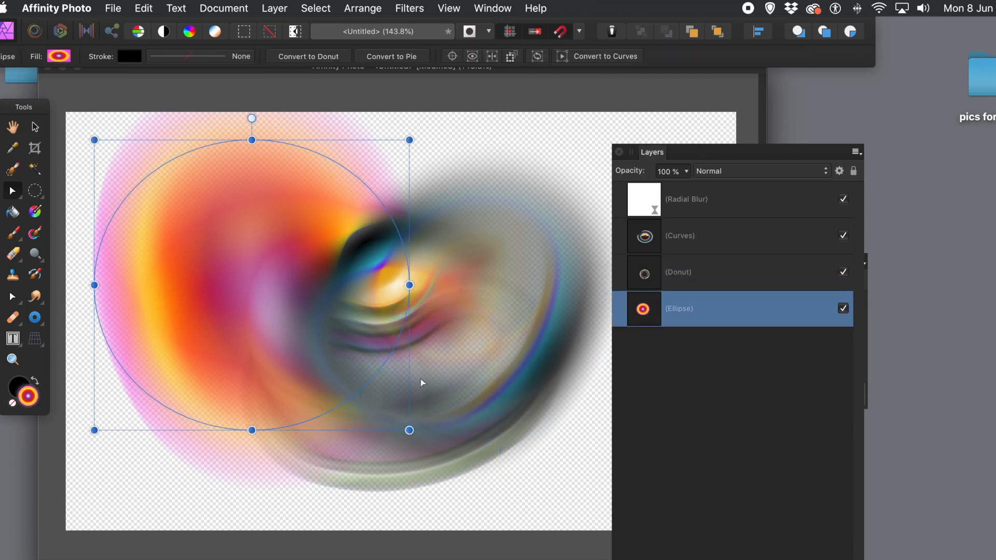
drag(410, 430, 333, 378)
drag(214, 257, 297, 272)
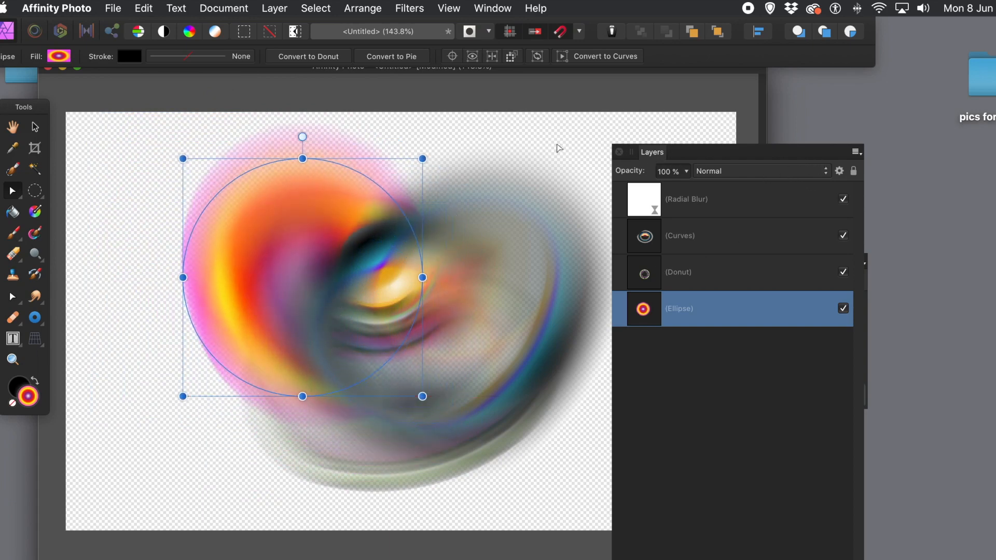
drag(273, 216, 241, 208)
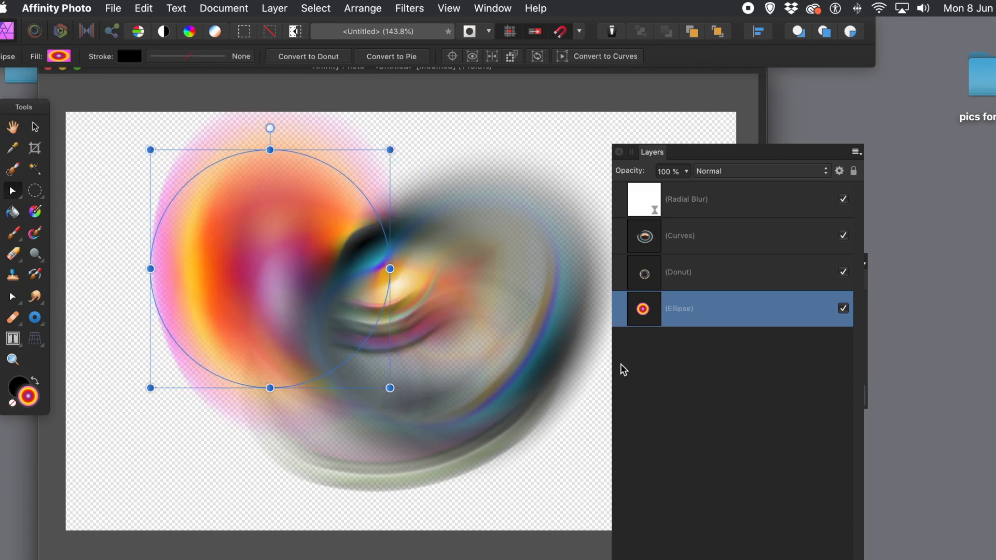
click(671, 348)
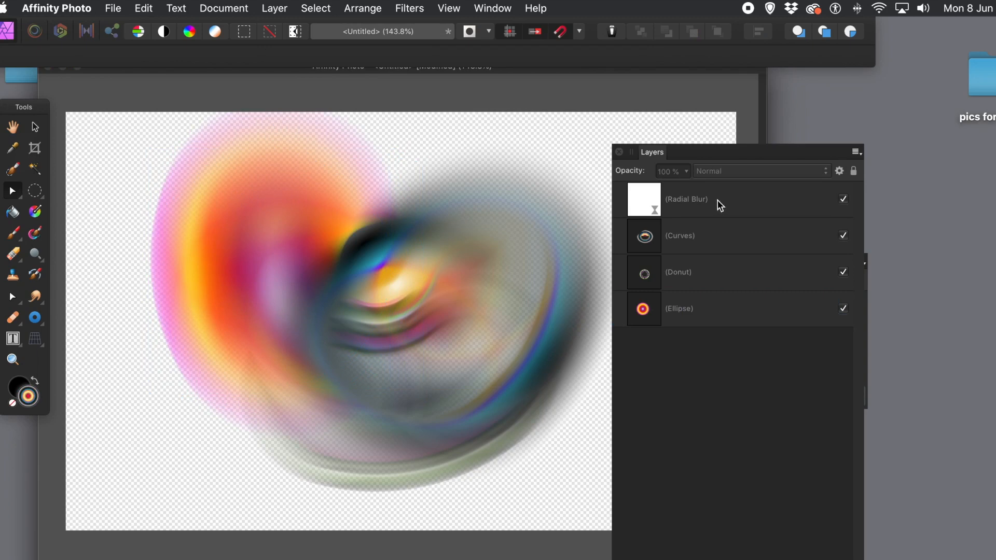
Step: Duplicate the Radial Blur live filter layer
click(693, 197)
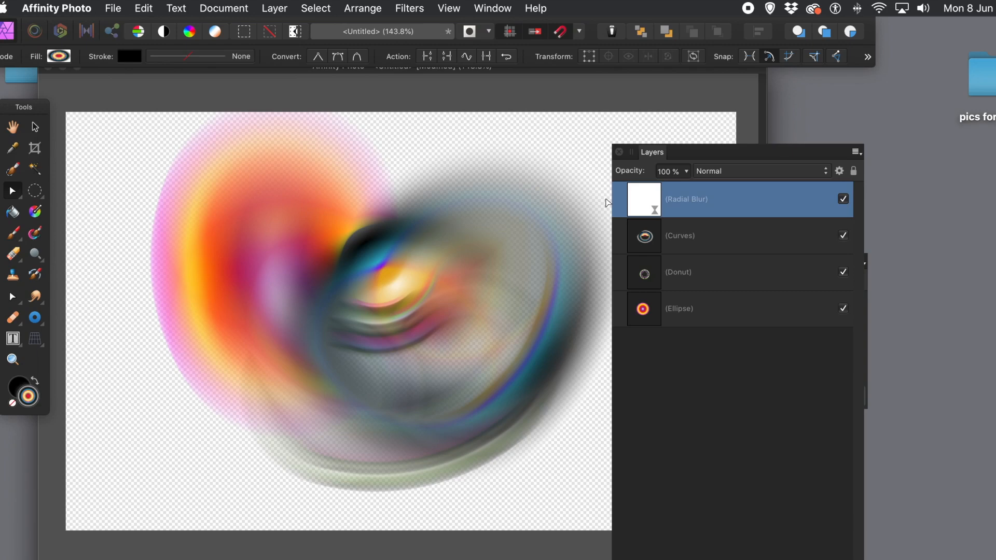
click(275, 8)
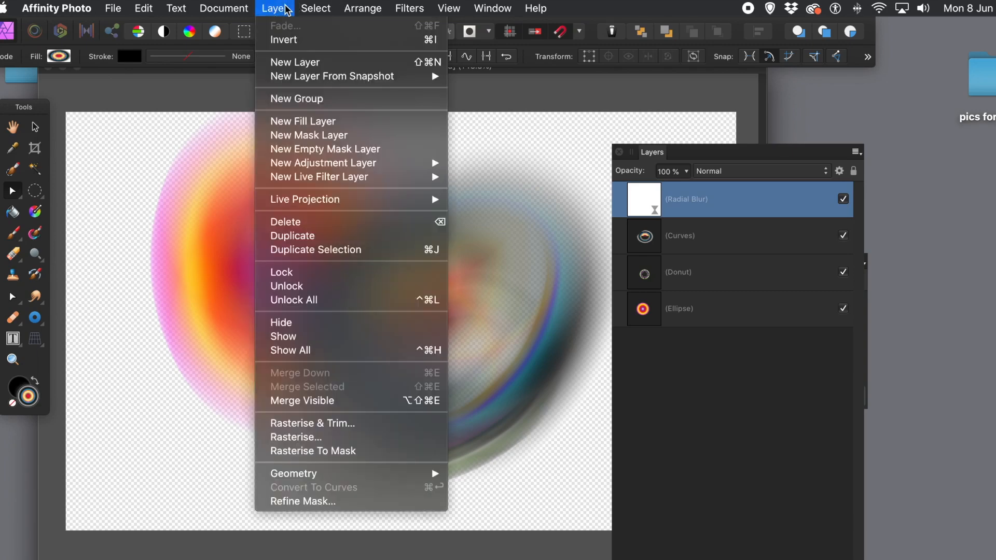
click(318, 236)
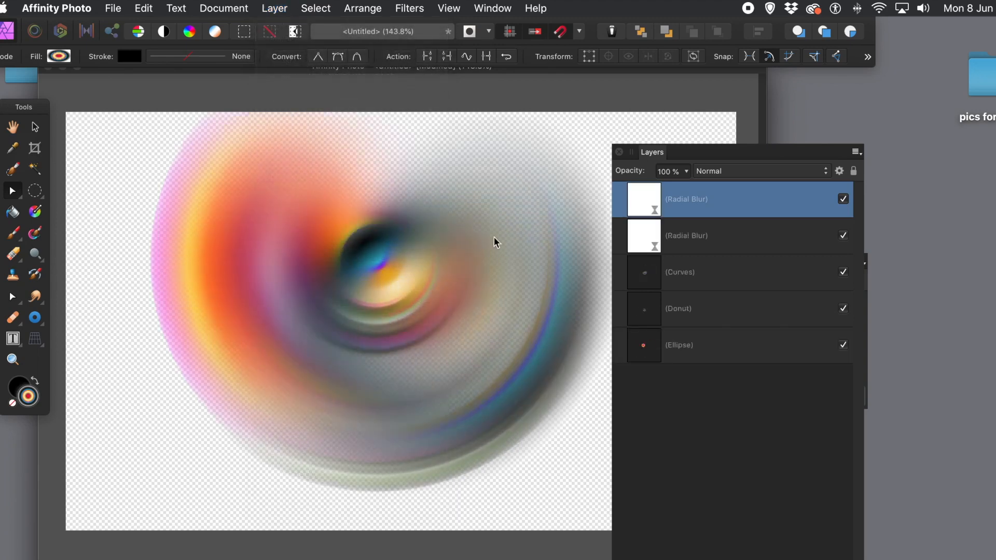
Step: Move the duplicate radial blur's centre slightly towards the ellipse and set its angle to 25.5°
double_click(634, 204)
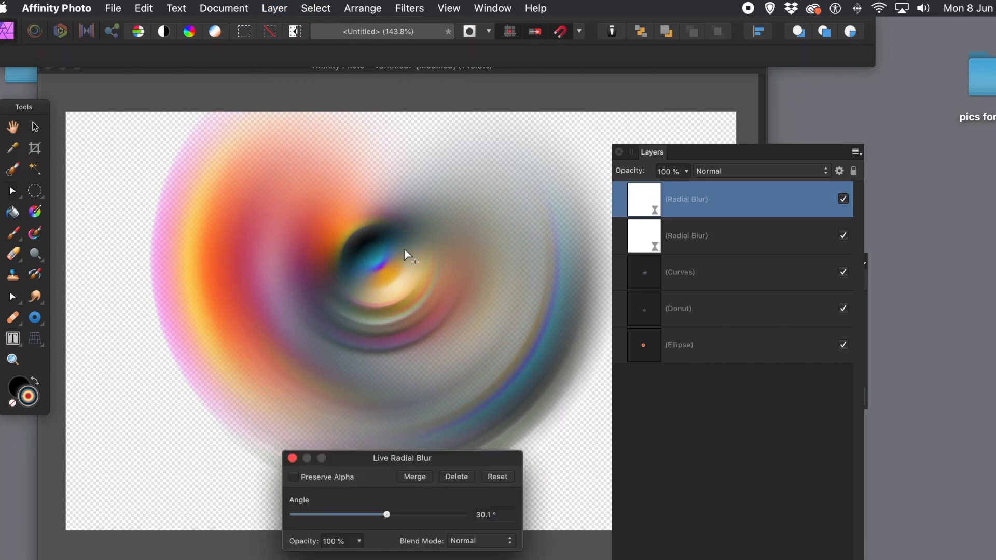
drag(289, 252, 372, 321)
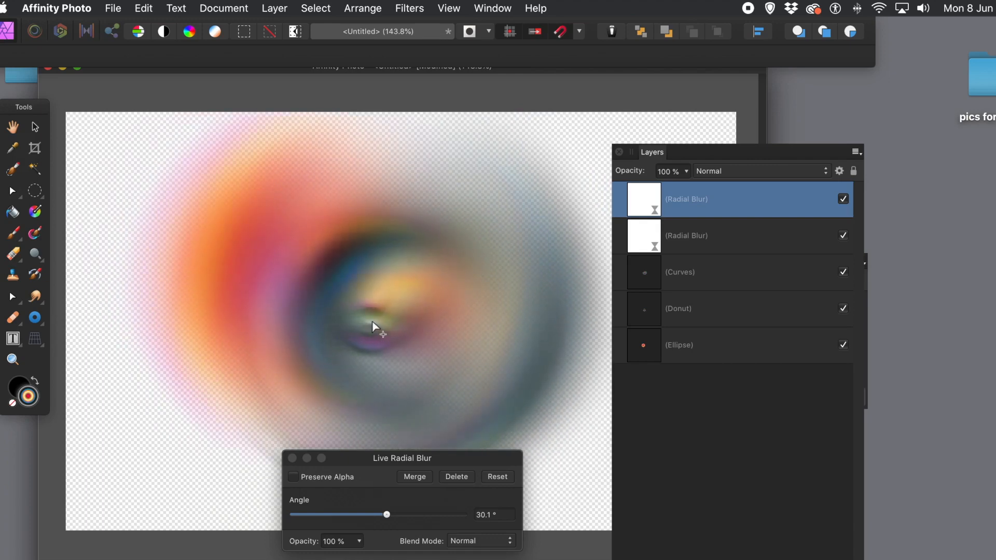
drag(382, 285, 348, 265)
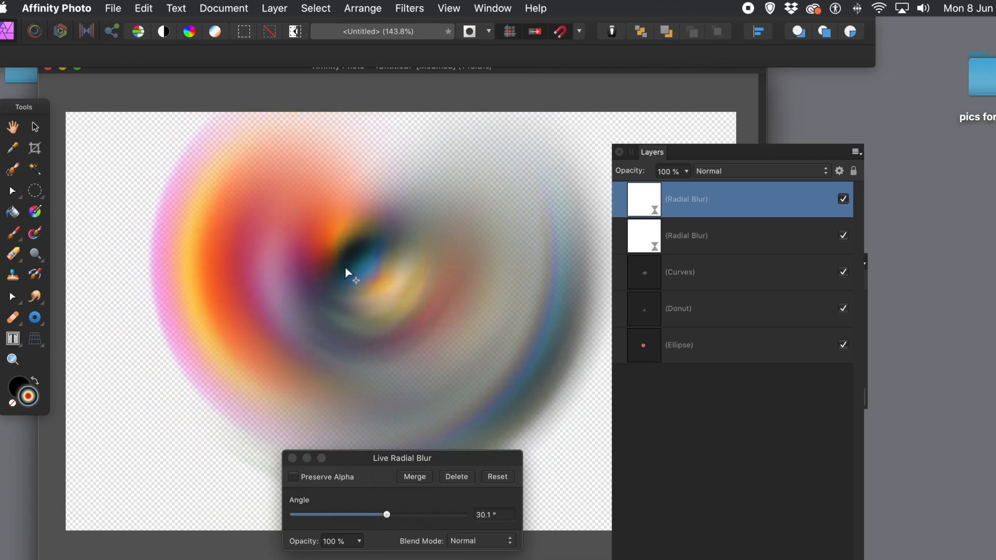
drag(397, 516, 377, 515)
Step: Try the Darken blend mode on the duplicate radial blur, then set its blend mode to Add
click(485, 548)
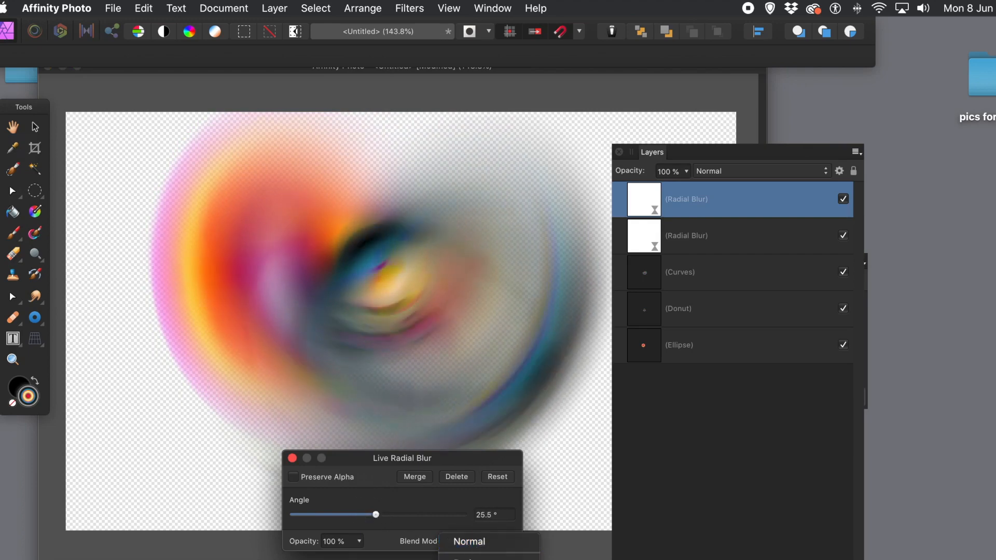
click(470, 556)
drag(439, 460, 523, 170)
click(571, 252)
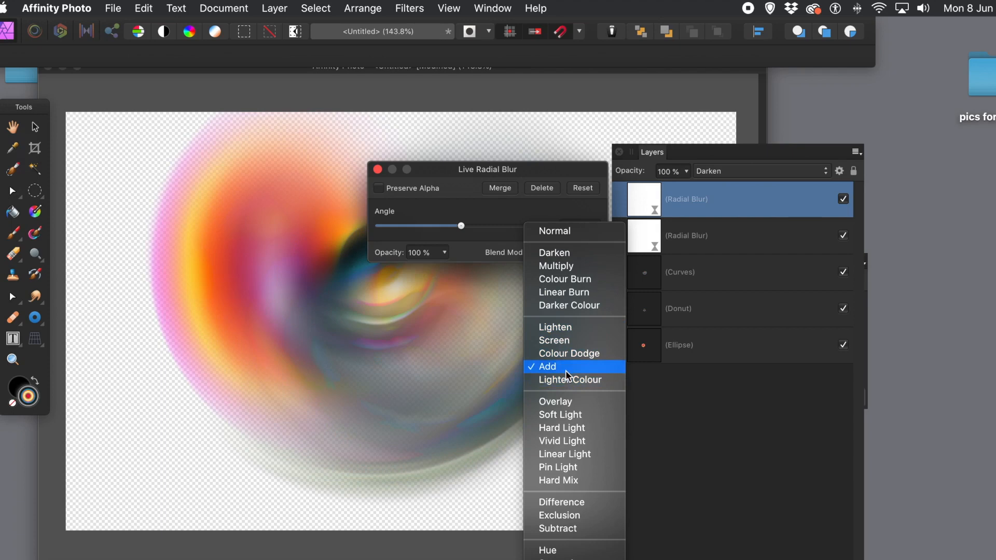
click(551, 367)
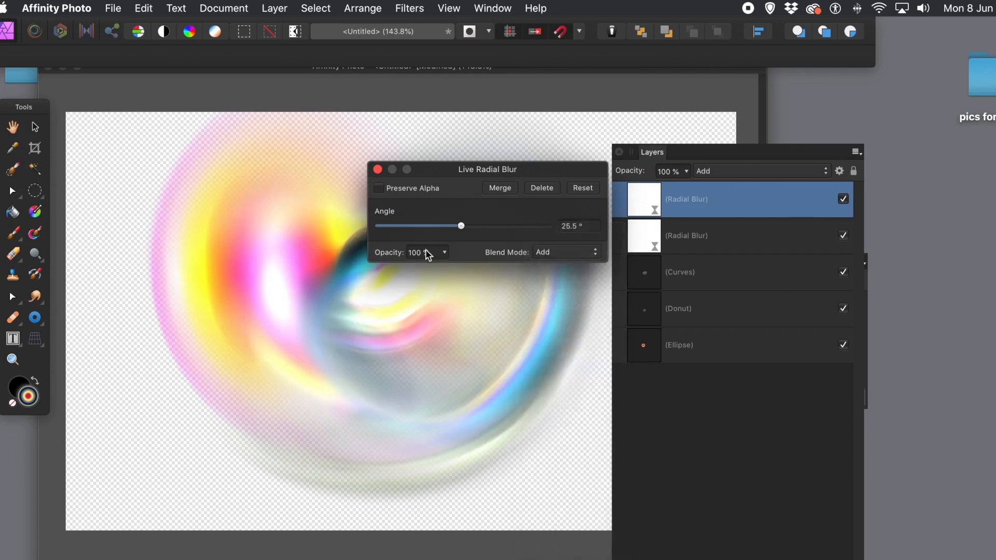
Step: Shift the duplicate radial blur's centre down and towards the ellipse, and close the filter's settings
drag(356, 302, 310, 313)
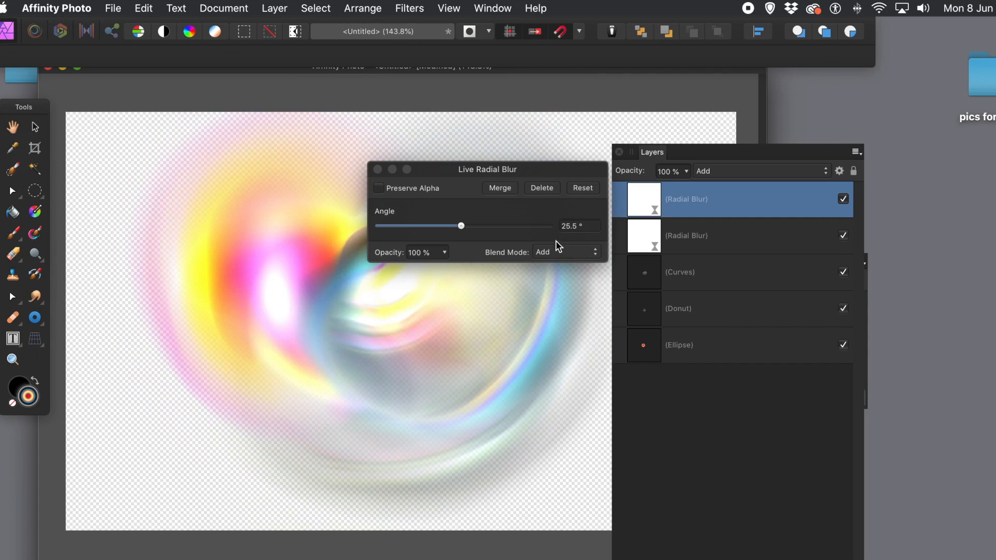
click(376, 173)
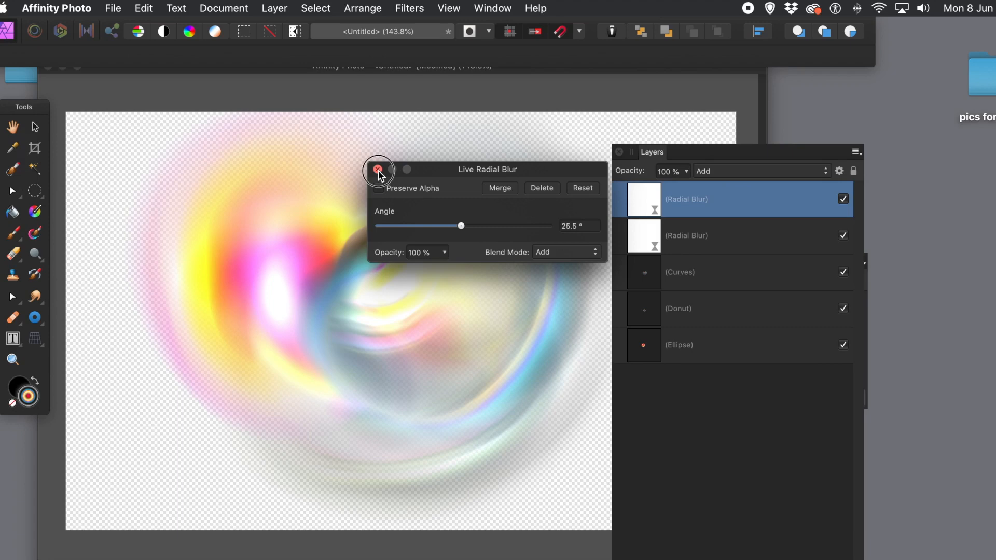
click(378, 170)
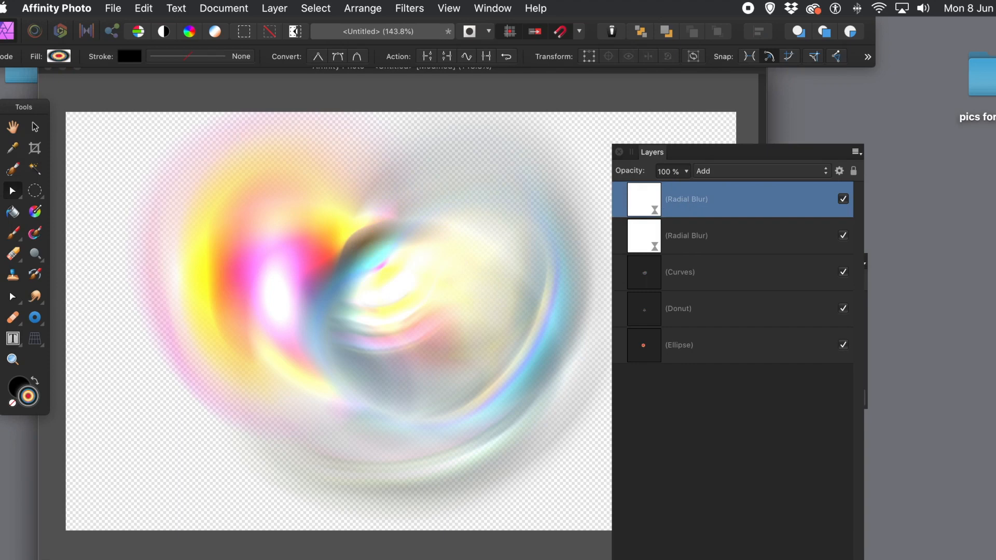
Step: Delete the duplicate Radial Blur layer and add a live Motion Blur filter layer to the remaining Radial Blur layer
drag(743, 160, 677, 42)
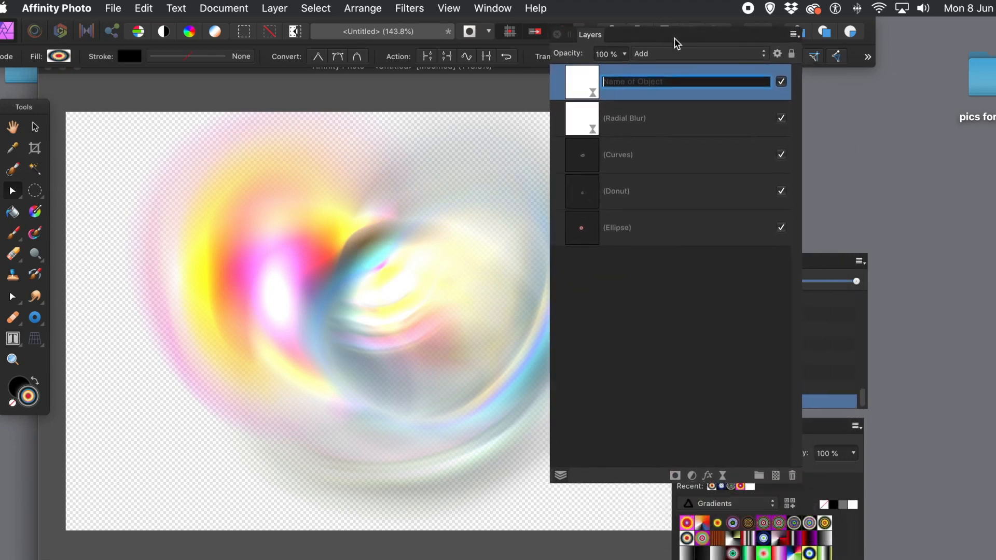
click(792, 475)
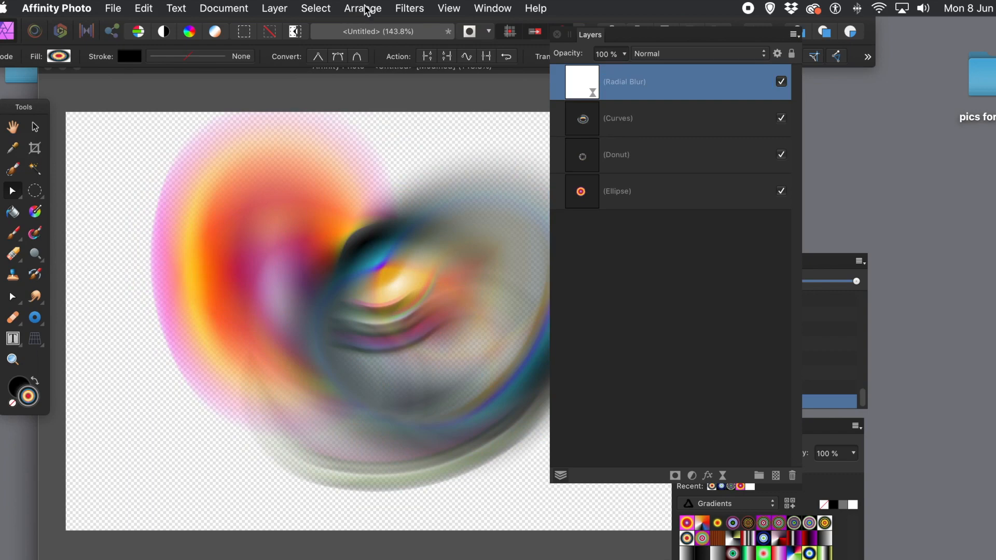
click(275, 9)
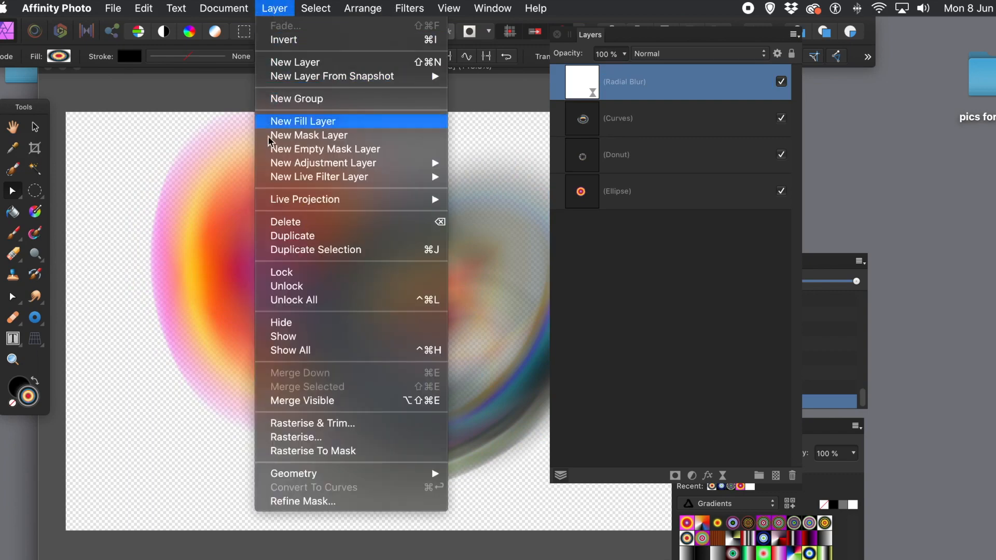
mouse_move(293, 182)
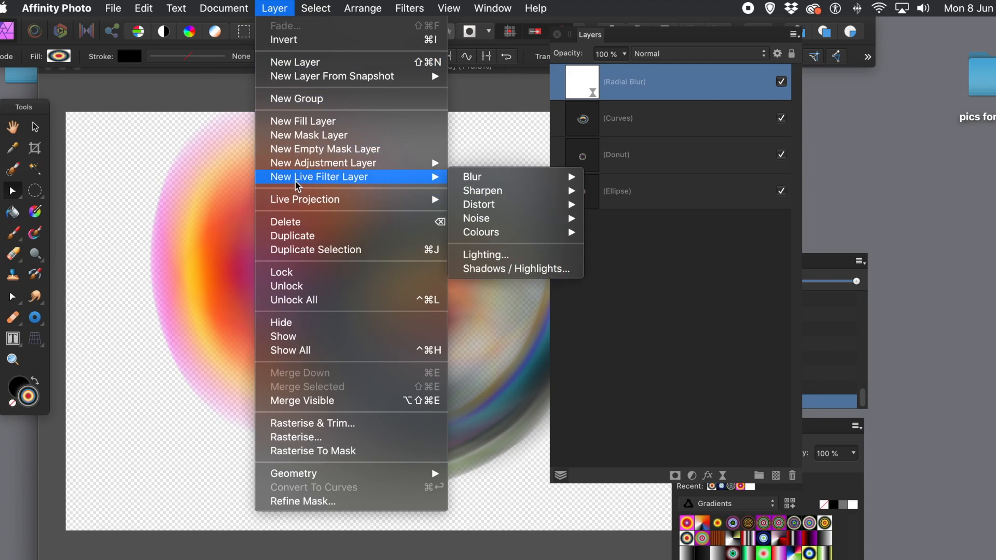
mouse_move(497, 187)
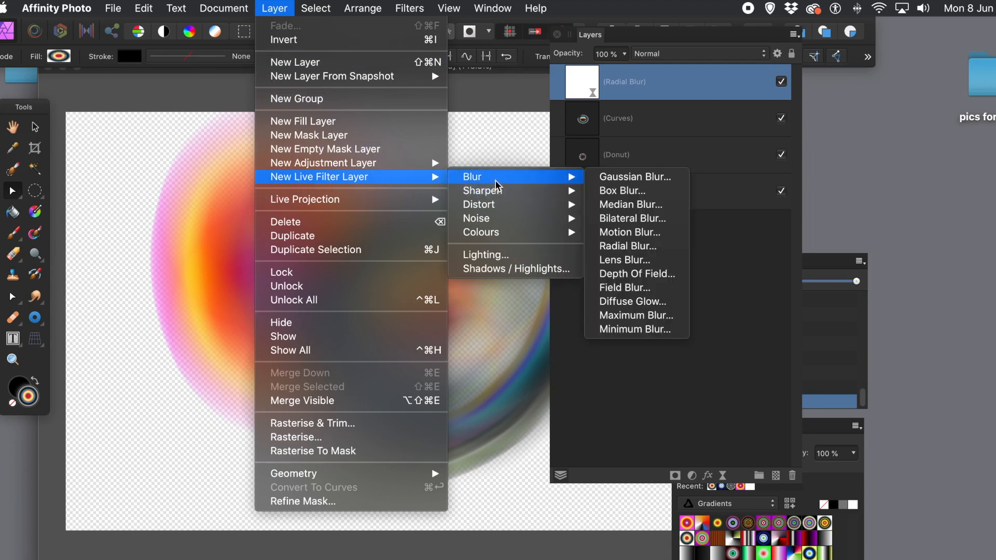
click(631, 236)
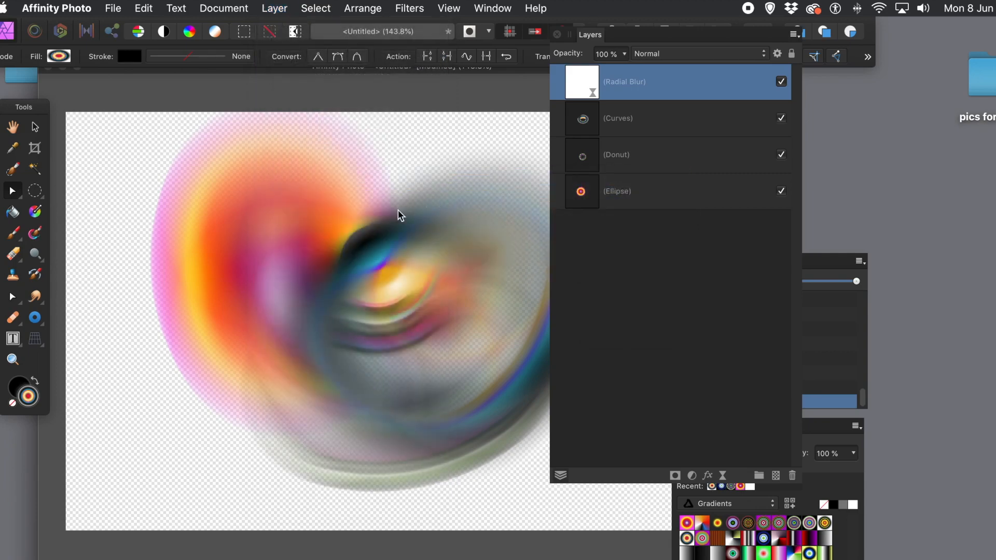
drag(424, 409, 605, 258)
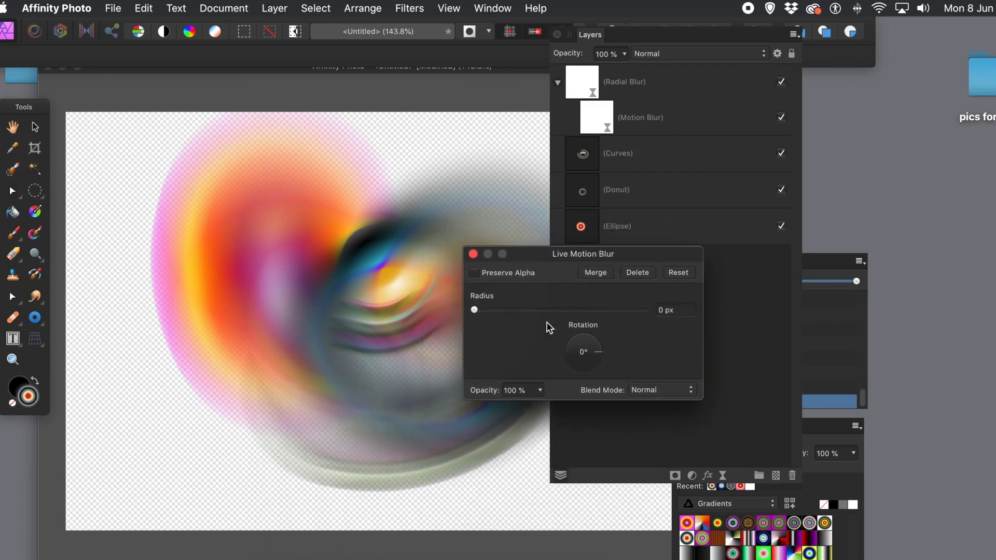
Step: Set the motion blur's radius to 184.3 px and its rotation to 182°, and close the filter's settings
drag(500, 310, 523, 313)
drag(380, 326, 447, 322)
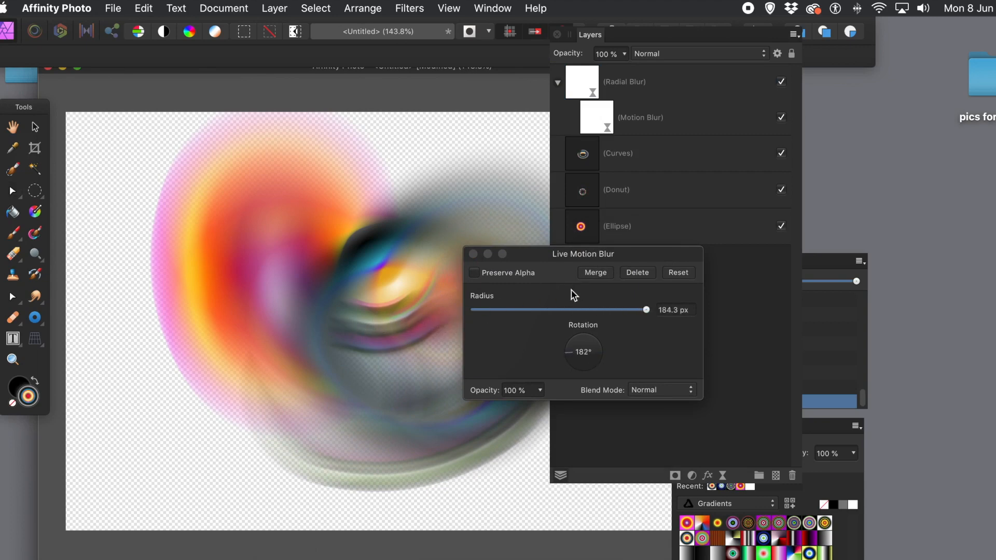
drag(525, 257, 568, 263)
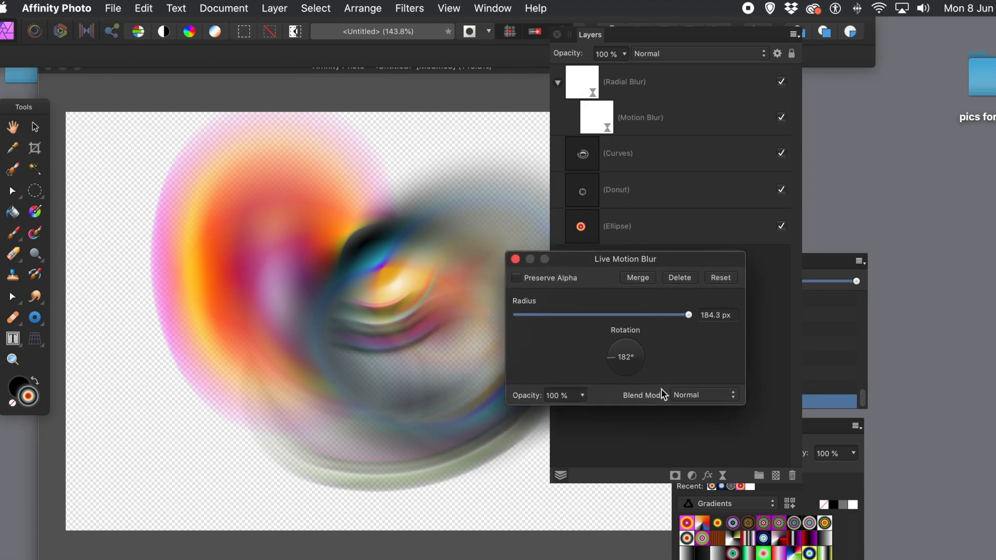
click(515, 259)
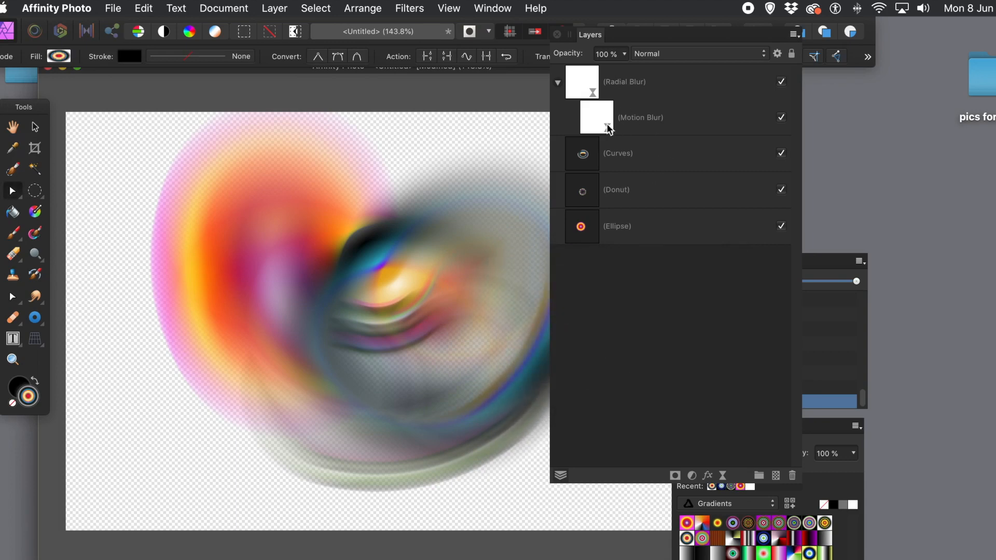
Step: Move the Motion Blur layer out of the Radial Blur layer, try it just above the Ellipse layer, and place it at the top of the stack
drag(600, 127, 581, 72)
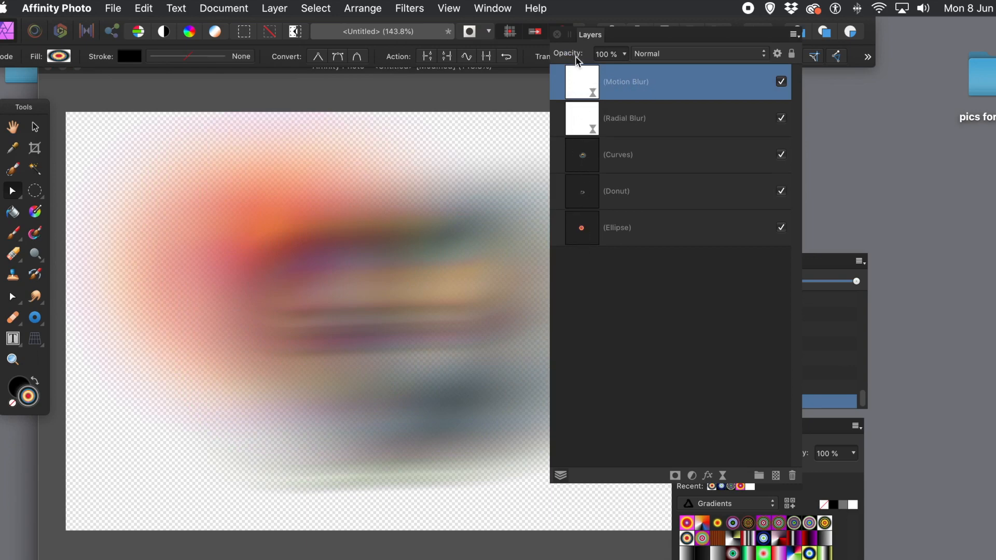
drag(582, 83, 581, 209)
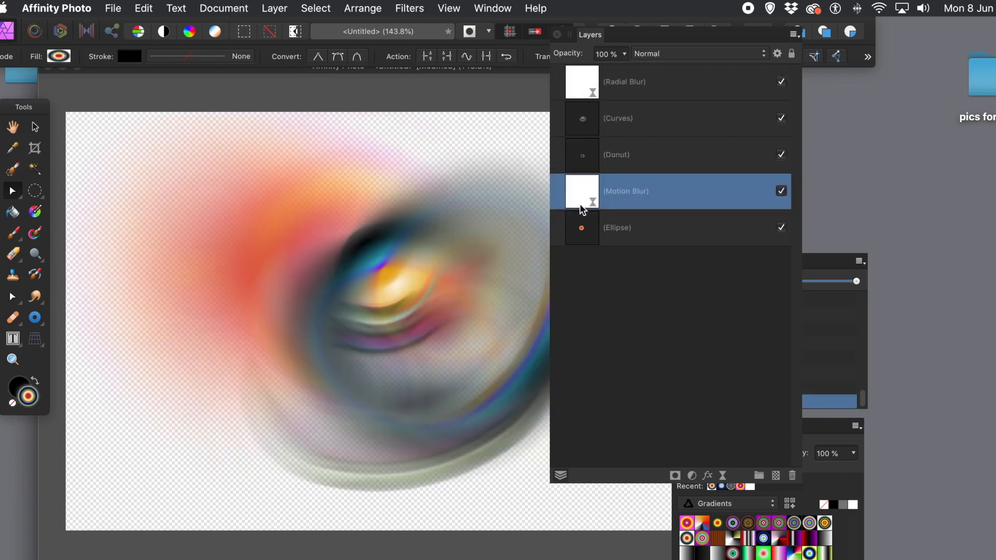
drag(580, 191, 571, 64)
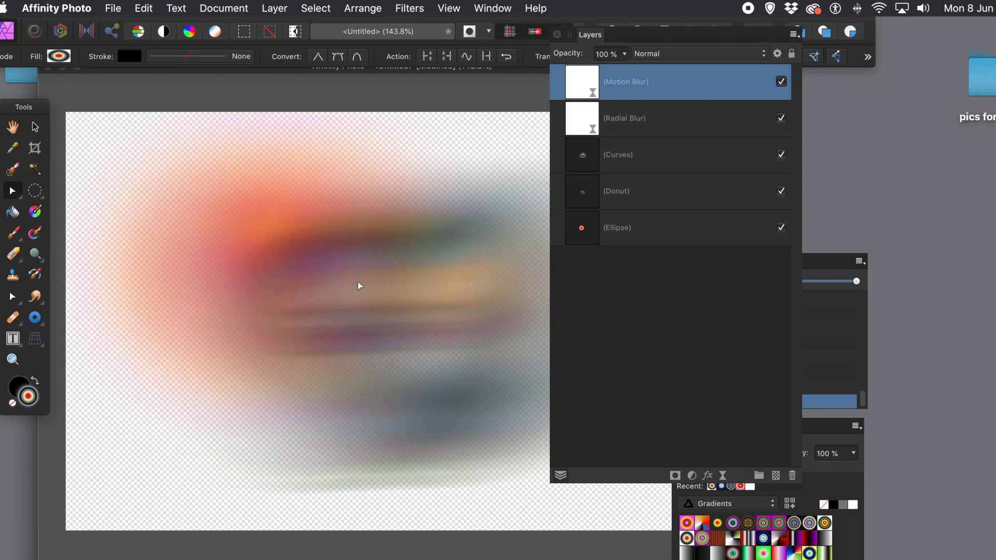
Step: Reopen the motion blur's settings and set its radius to 97.6 px and its rotation to 349°
double_click(577, 89)
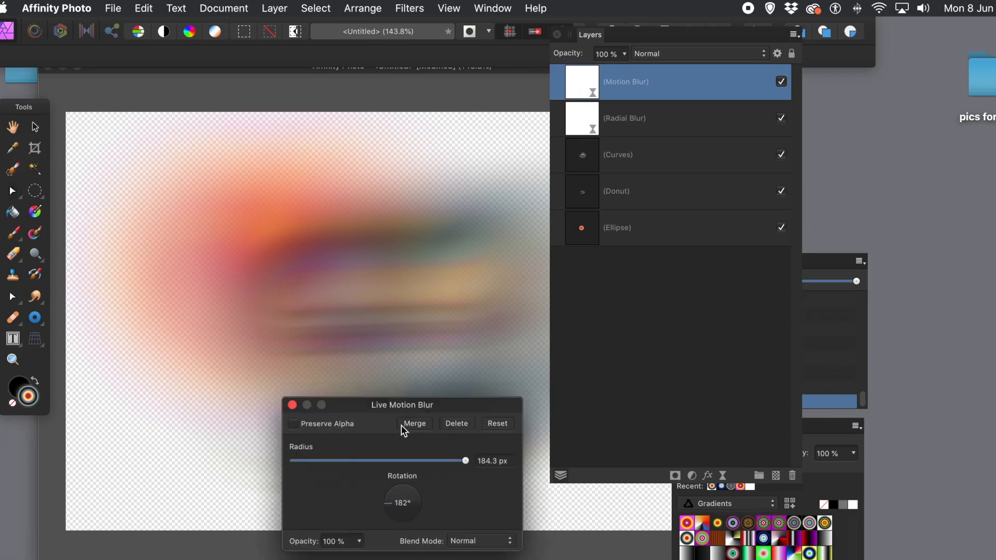
drag(399, 409, 539, 269)
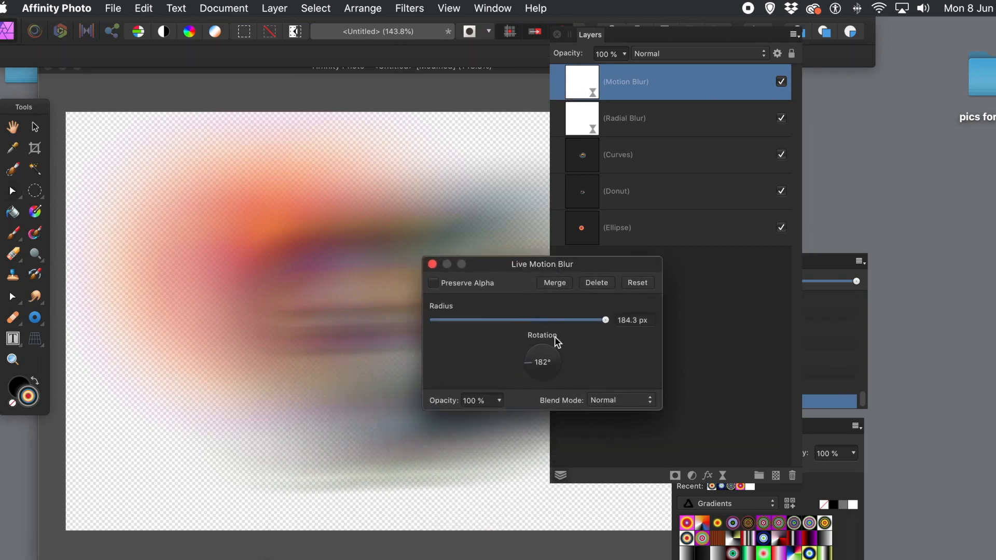
drag(530, 361, 592, 320)
mouse_move(366, 318)
mouse_down()
mouse_move(249, 351)
mouse_move(347, 354)
mouse_move(382, 308)
mouse_move(415, 201)
mouse_move(378, 268)
mouse_move(371, 317)
mouse_move(363, 299)
mouse_up()
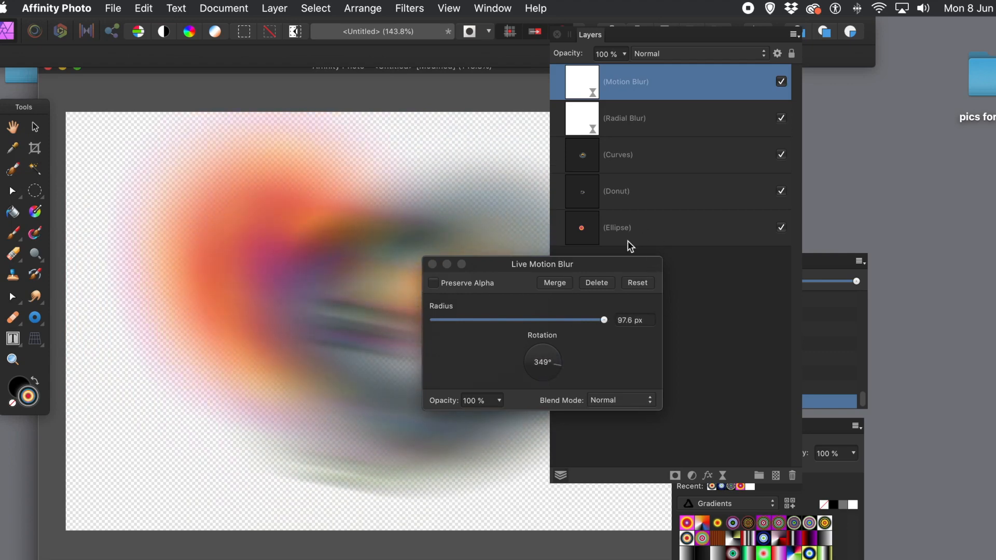
Step: Try the Multiply blend mode on the motion blur, return it to Normal, and close the filter's settings
click(603, 400)
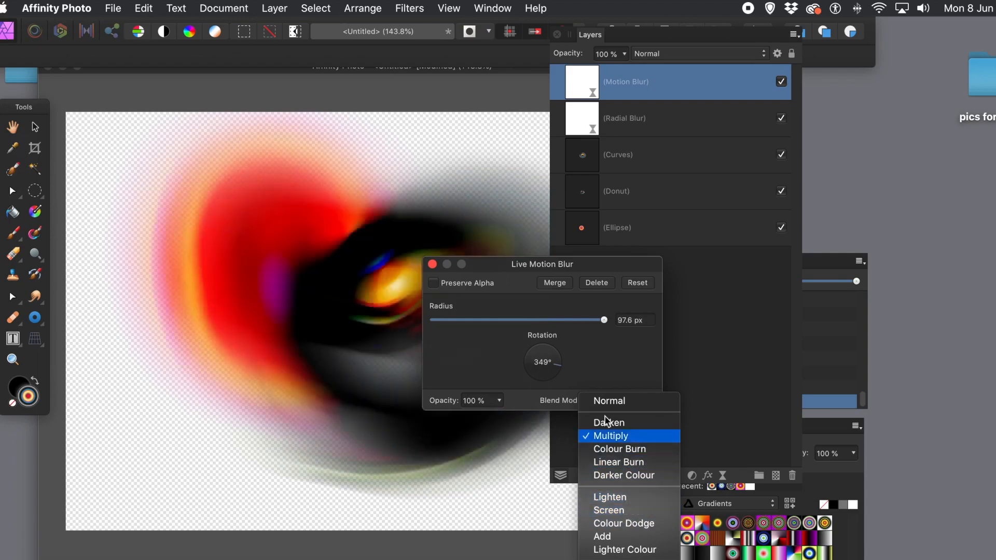
click(604, 401)
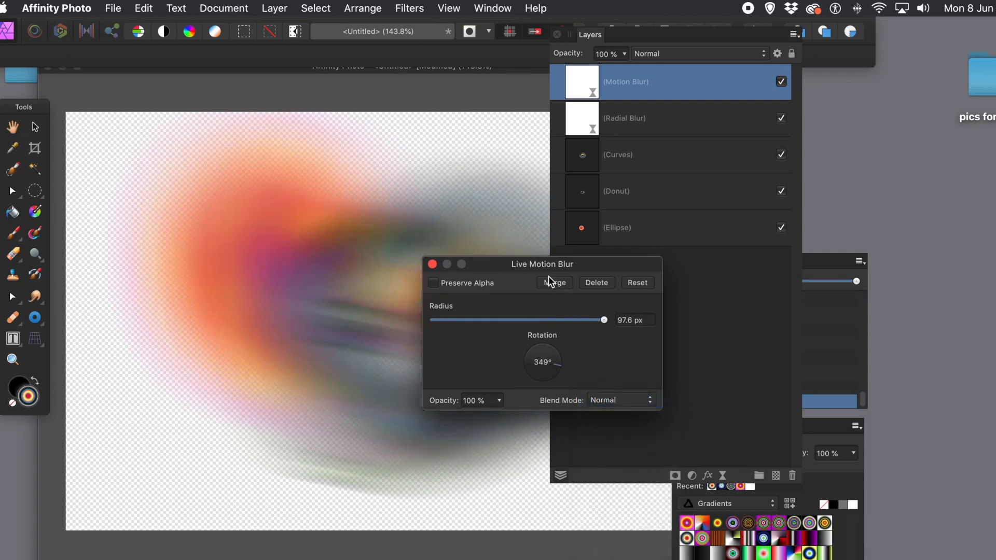
click(432, 265)
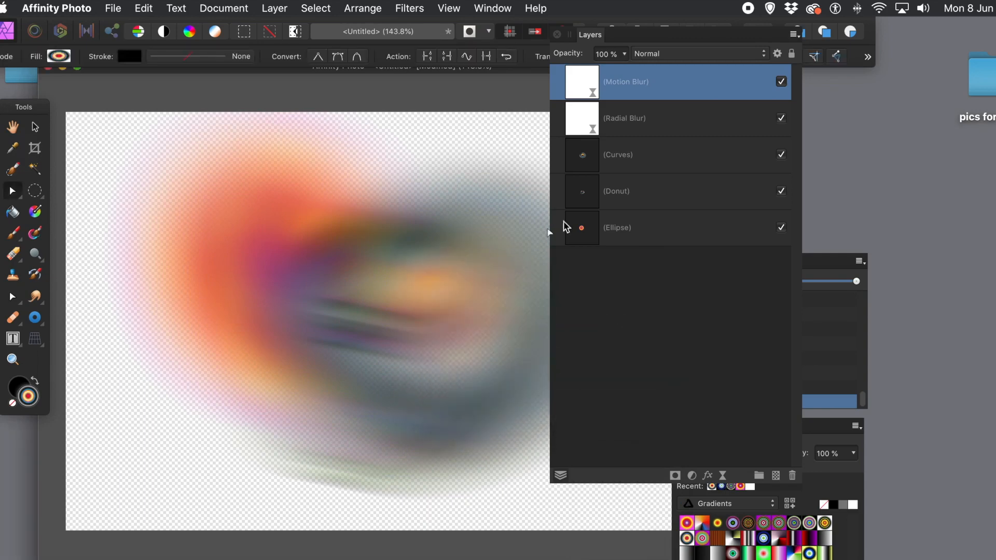
Step: Move the donut to the lower left of the canvas and shift the radial blur's centre onto it, closing the blur's settings
click(578, 200)
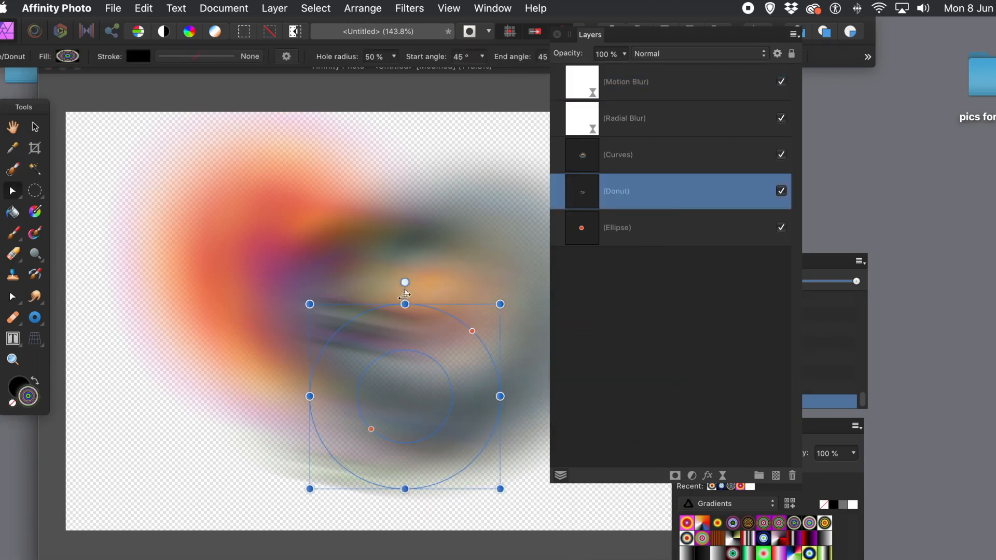
drag(459, 325, 297, 313)
click(574, 123)
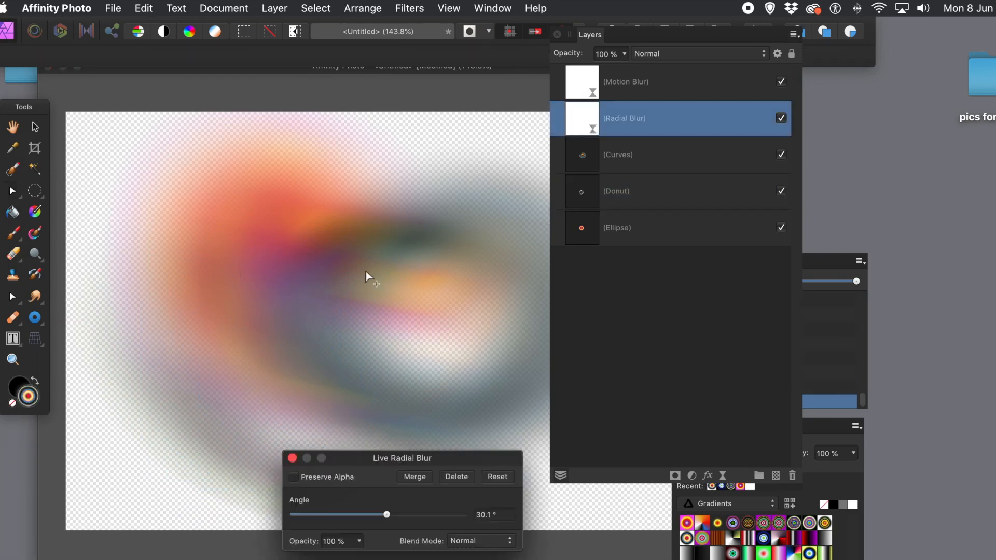
click(350, 332)
drag(334, 338, 264, 384)
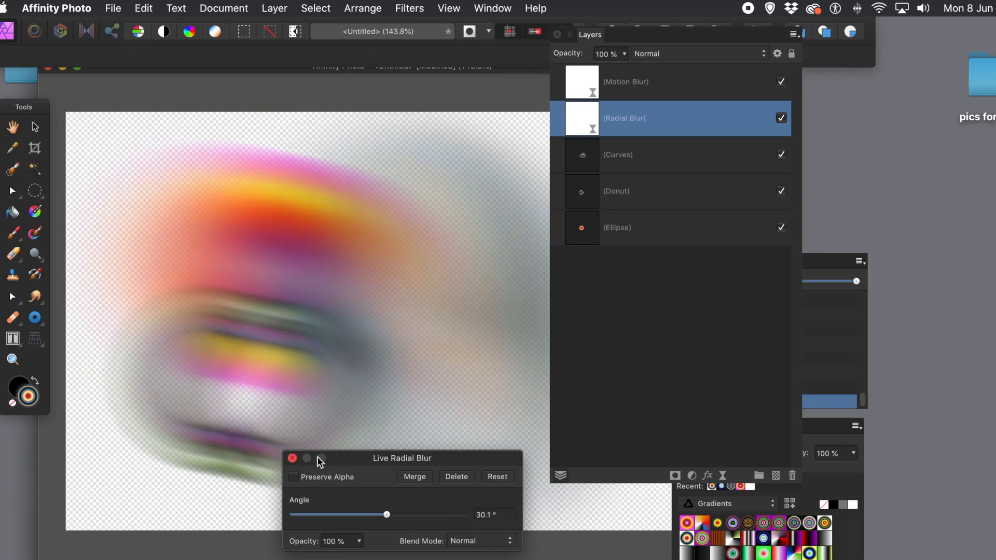
click(292, 459)
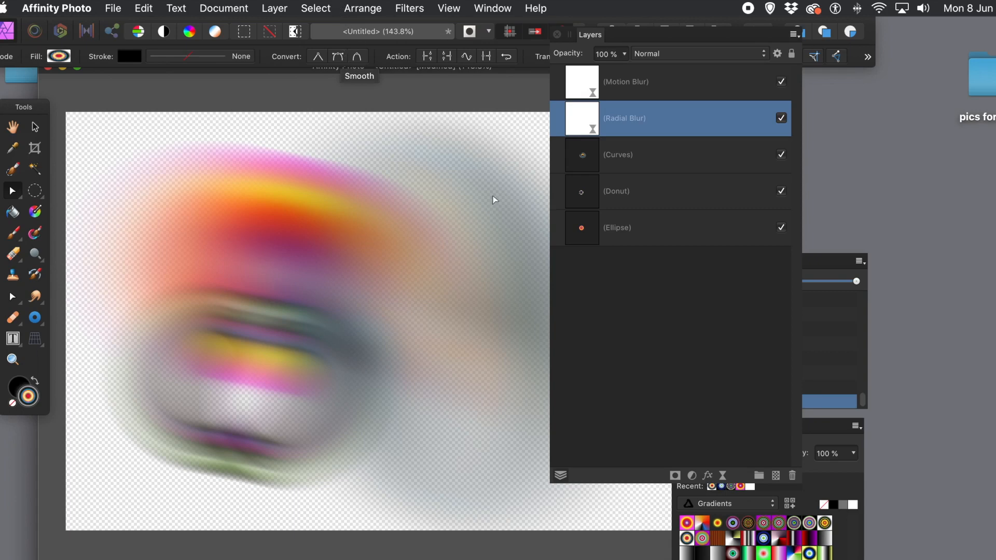
Step: Deselect all layers and add an HSL adjustment layer at the top of the layer stack
click(672, 294)
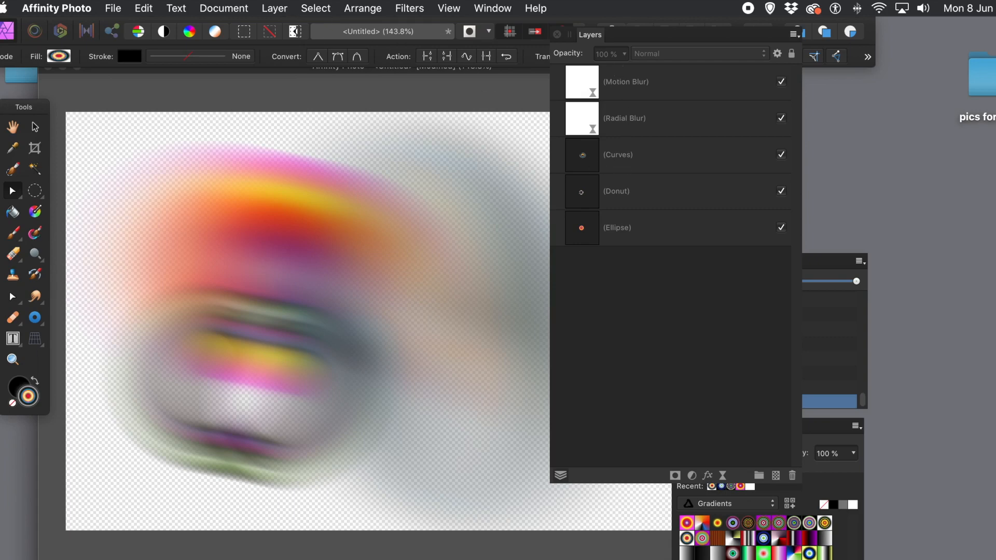
click(275, 9)
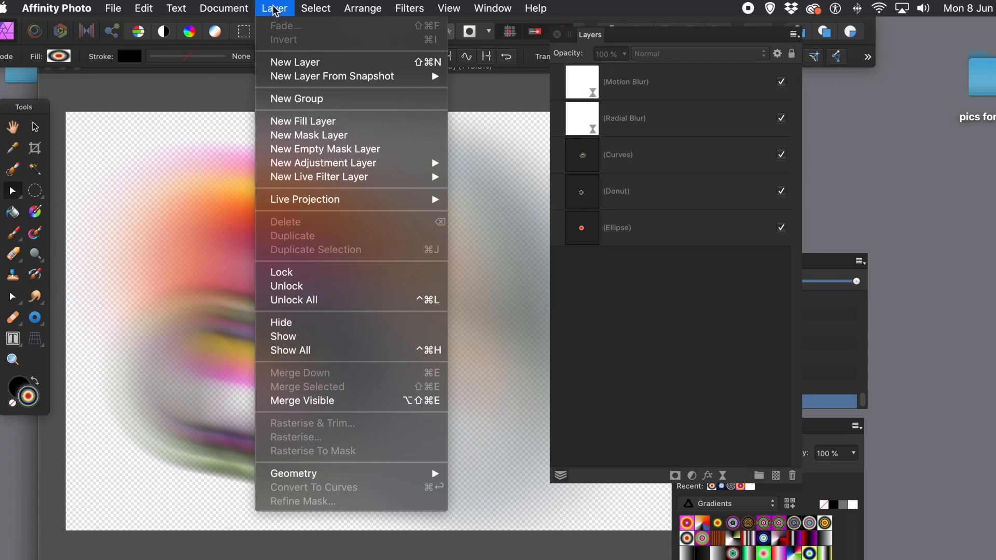
mouse_move(301, 164)
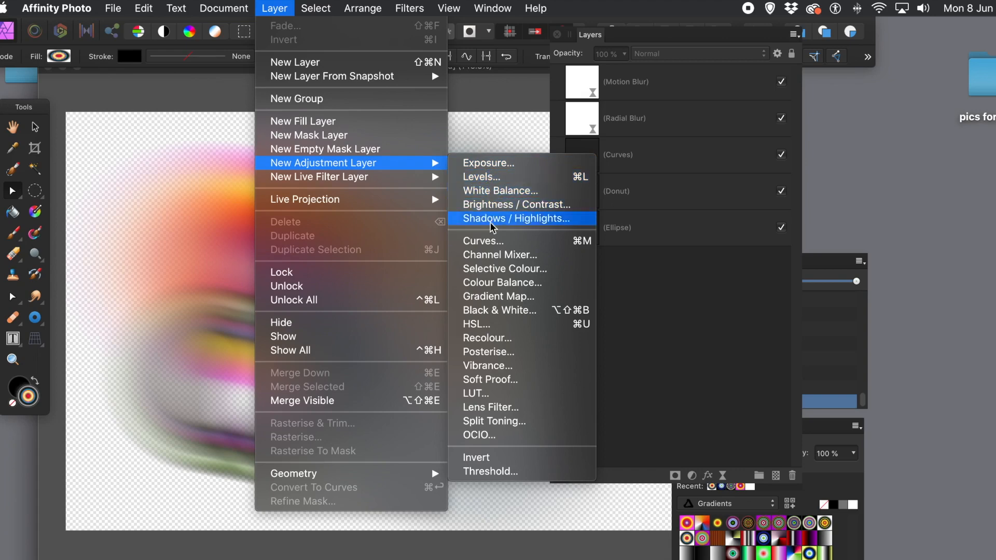
click(503, 327)
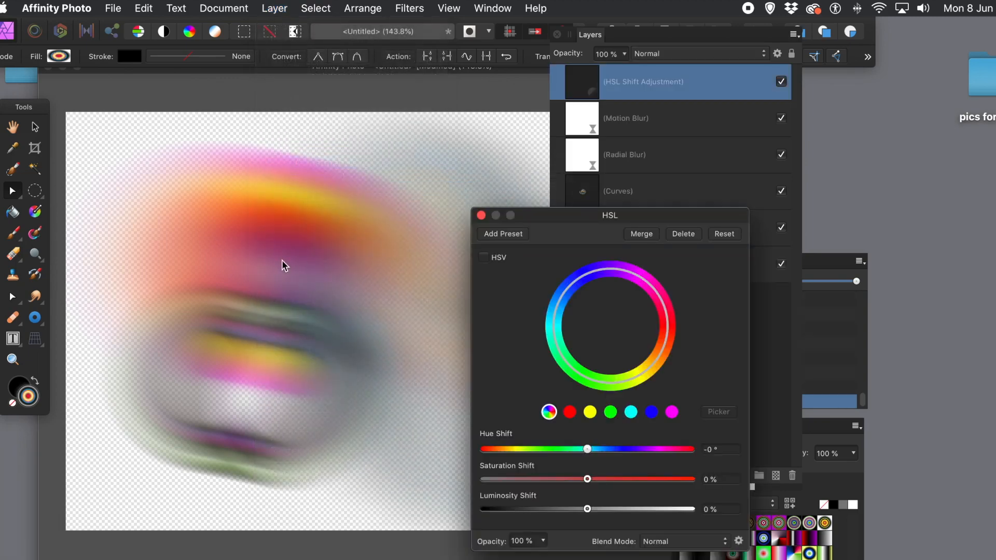
drag(559, 216, 452, 152)
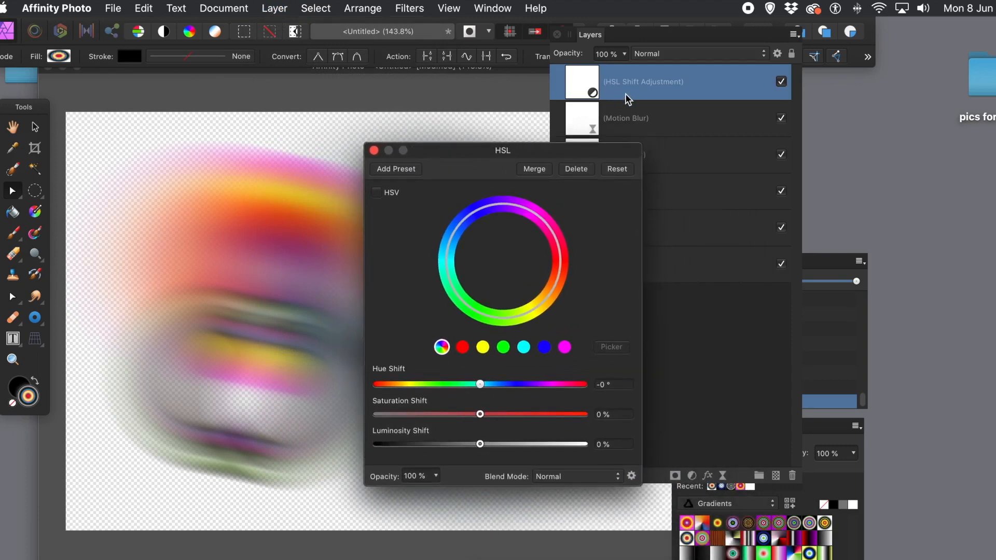
Step: Set the HSL adjustment's hue shift to 73.9° and its saturation shift to 32%
drag(480, 384, 522, 382)
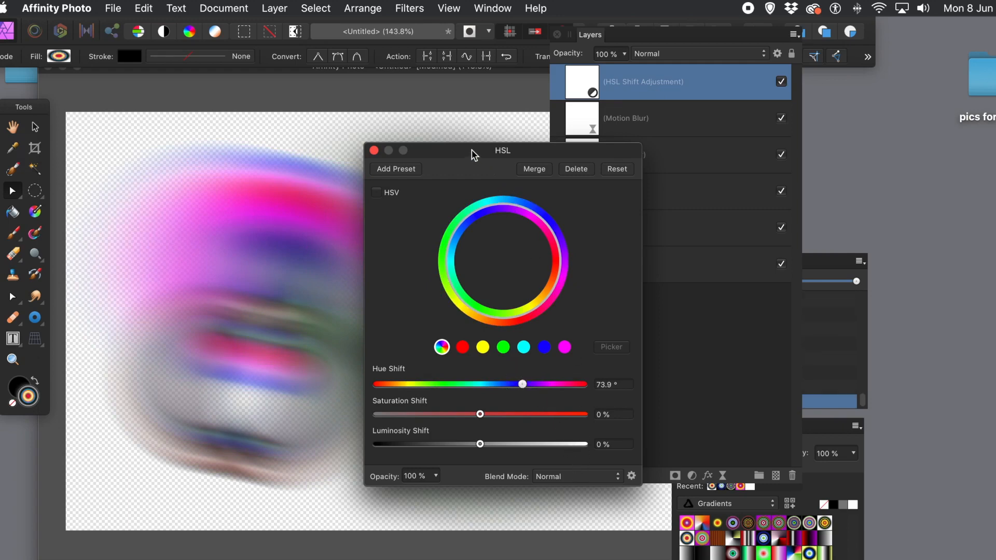
drag(471, 149, 622, 140)
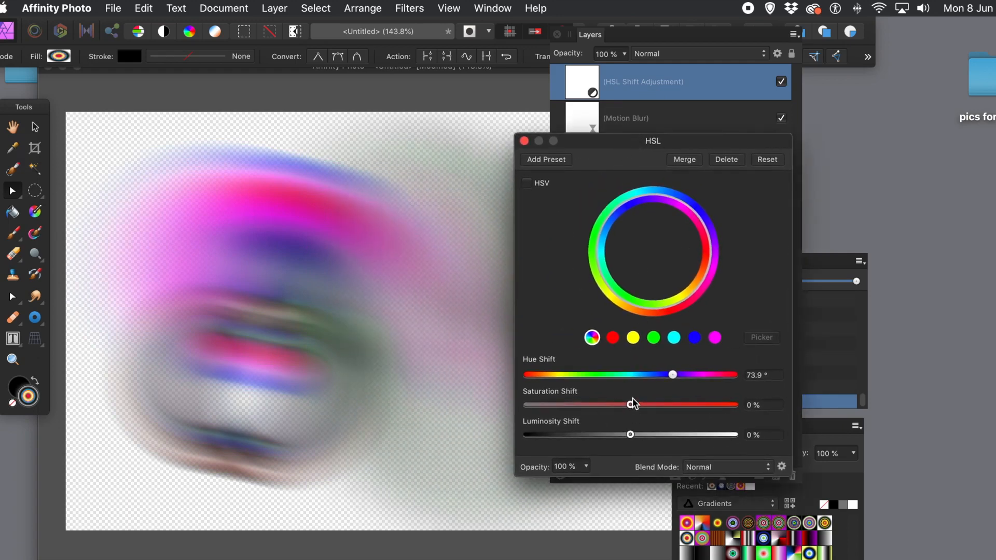
drag(632, 405, 663, 406)
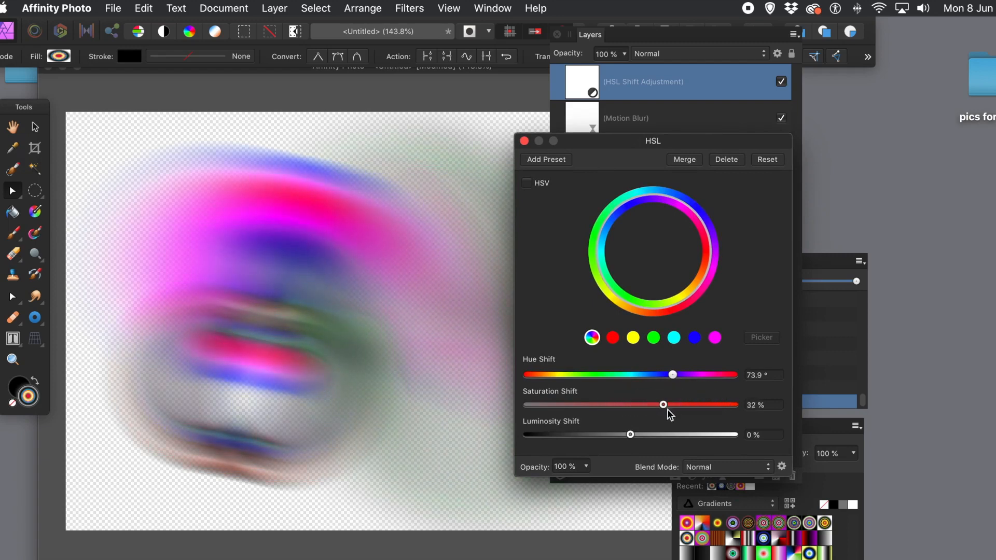
Step: Set the HSL adjustment's blend mode to Colour Burn and its hue shift to 6.1°, and close its settings
click(721, 476)
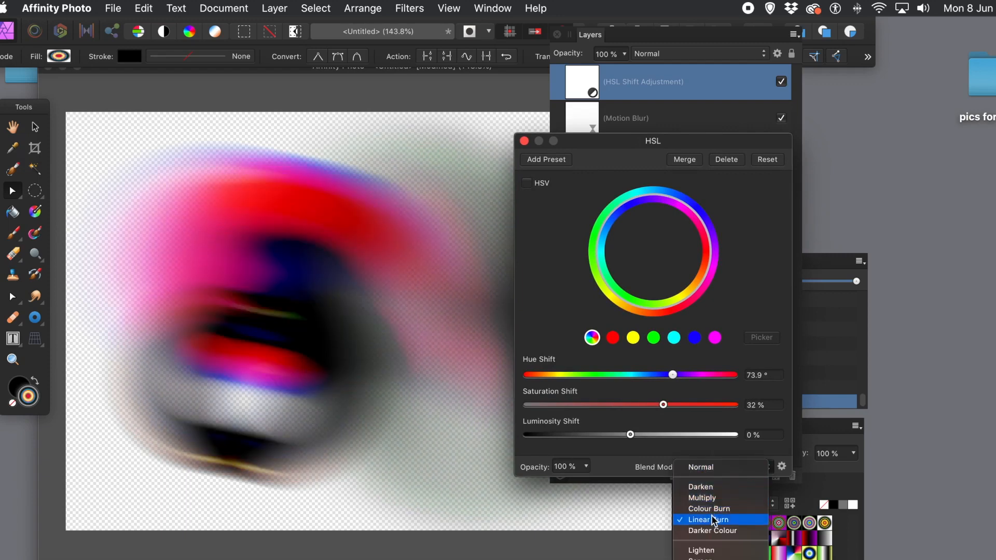
click(712, 508)
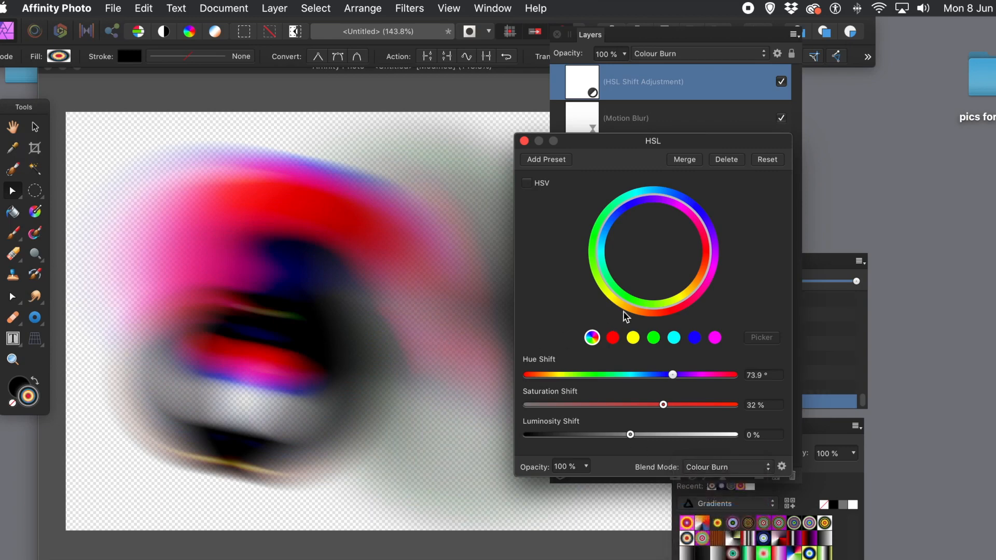
drag(670, 376, 634, 375)
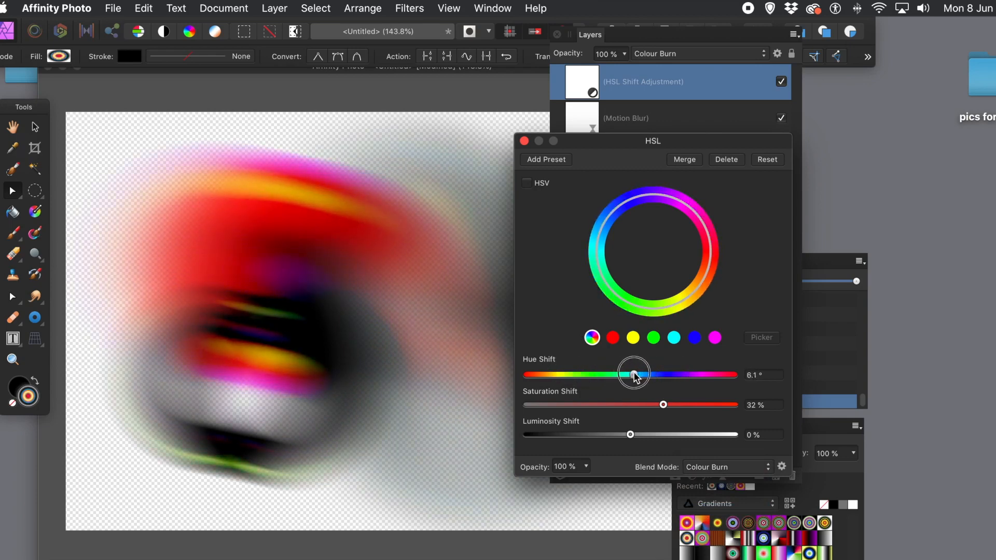
click(524, 141)
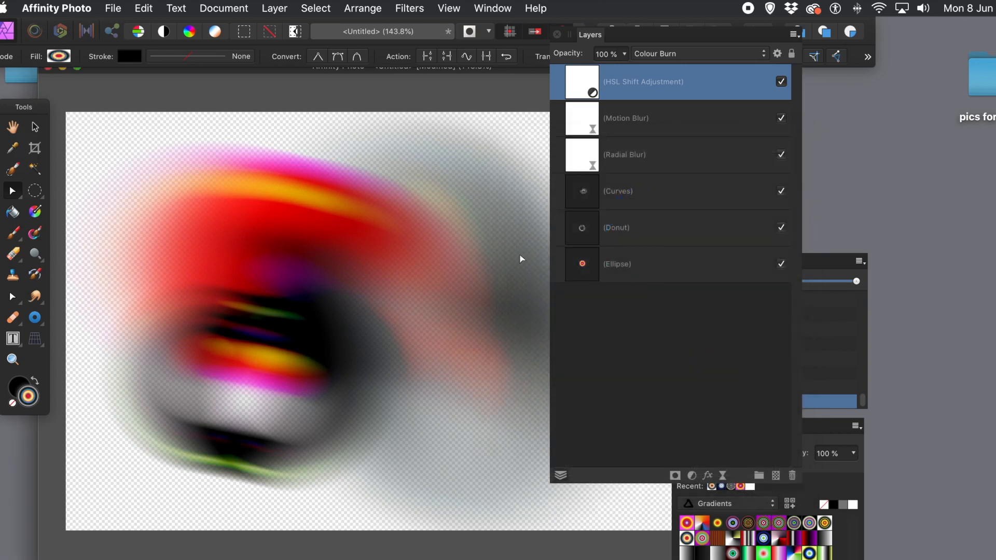
Step: Nudge the ellipse toward the lower left and shift the radial blur's centre to the upper middle of the canvas, closing the blur's settings
click(580, 263)
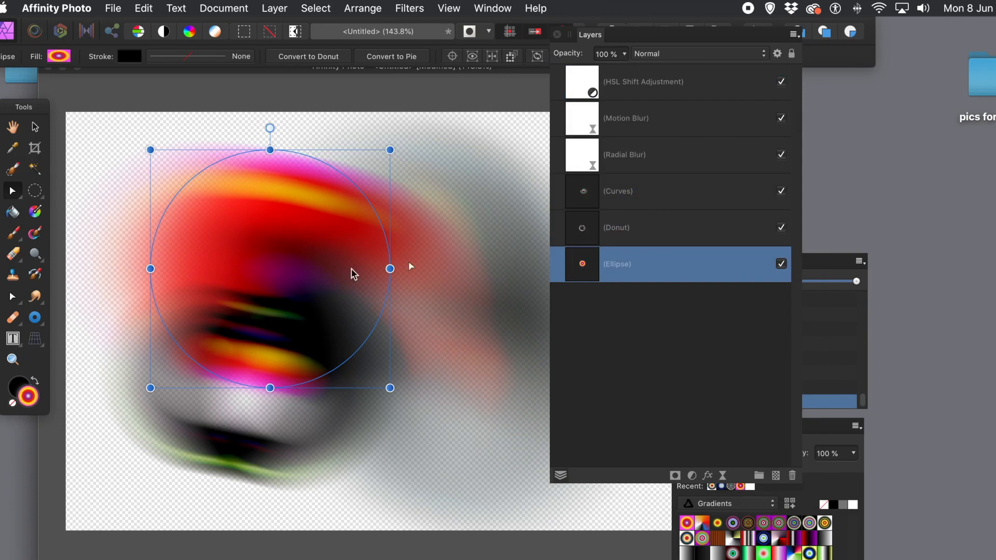
drag(280, 305, 257, 315)
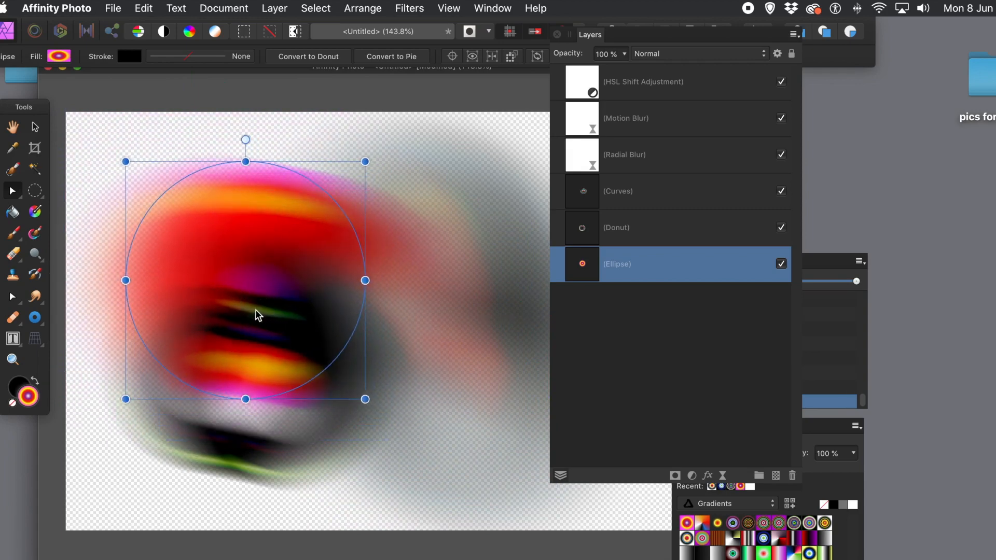
click(580, 162)
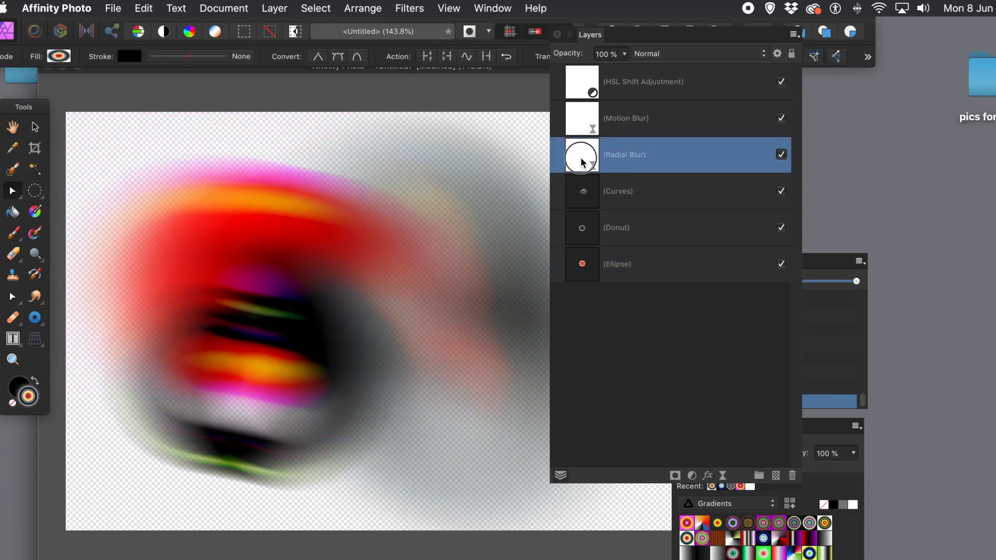
double_click(581, 156)
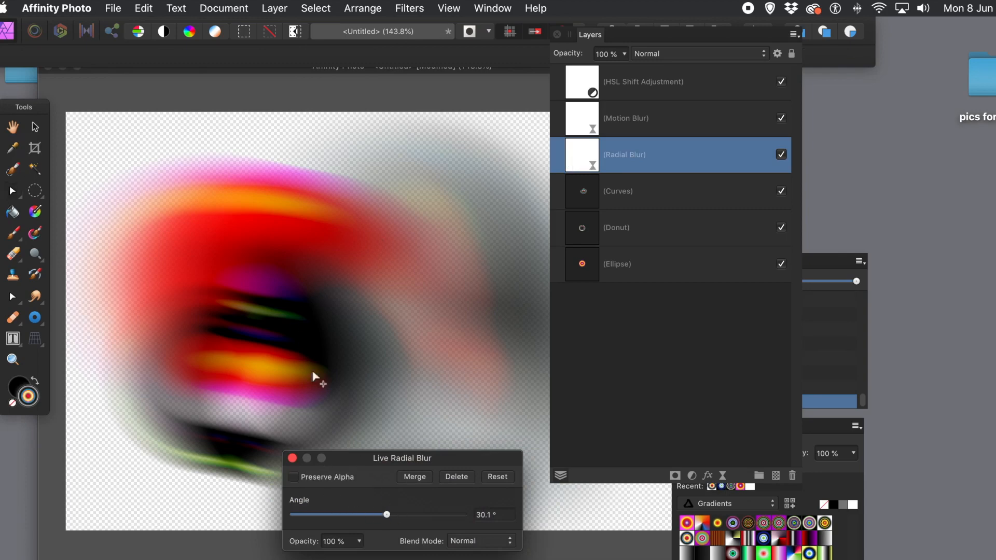
drag(311, 344, 361, 157)
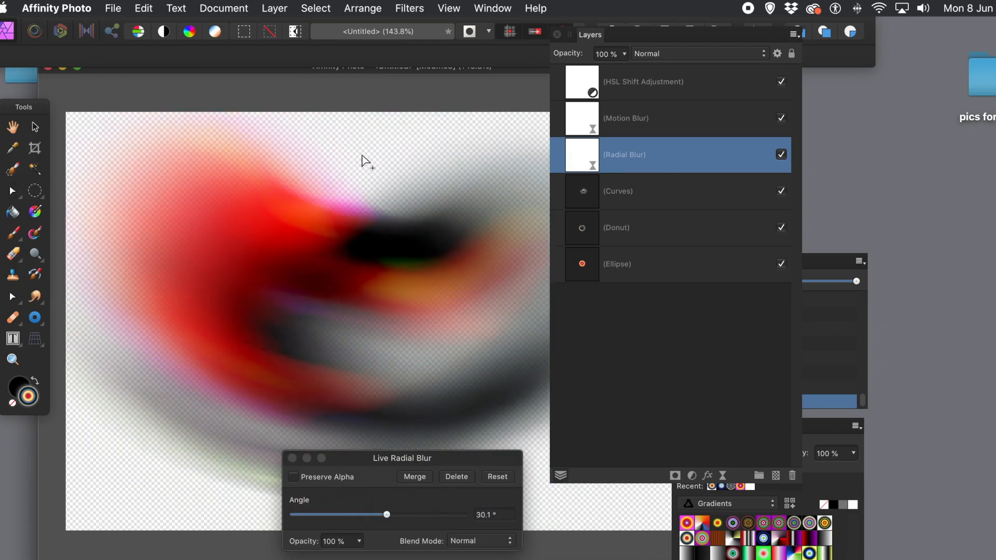
click(292, 458)
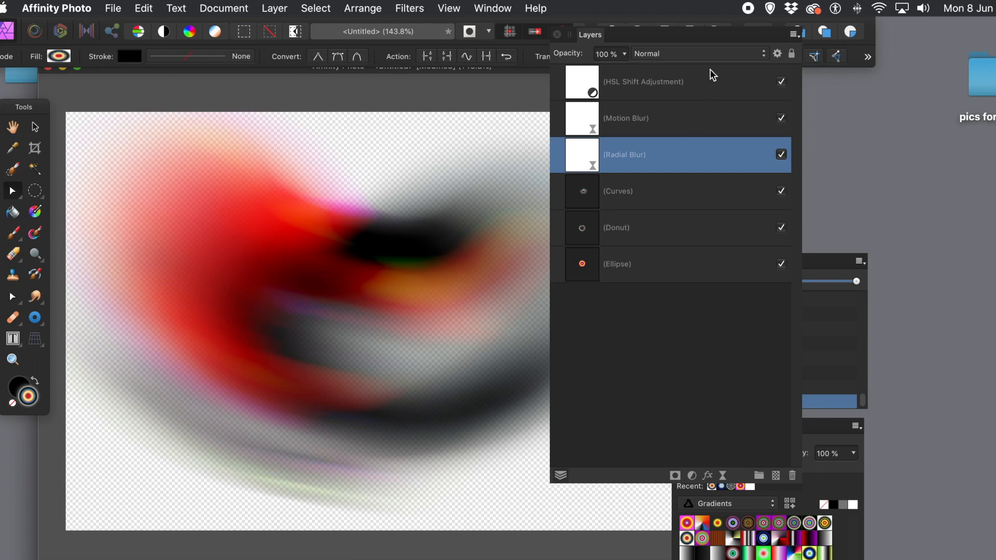
Step: Deselect all layers and add a Black & White adjustment layer at the top of the layer stack
click(636, 84)
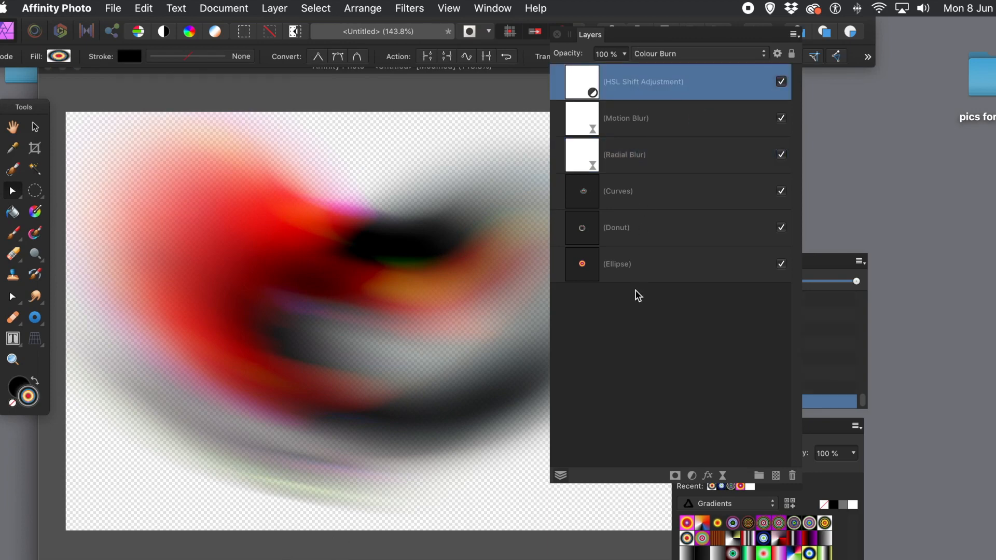
click(639, 306)
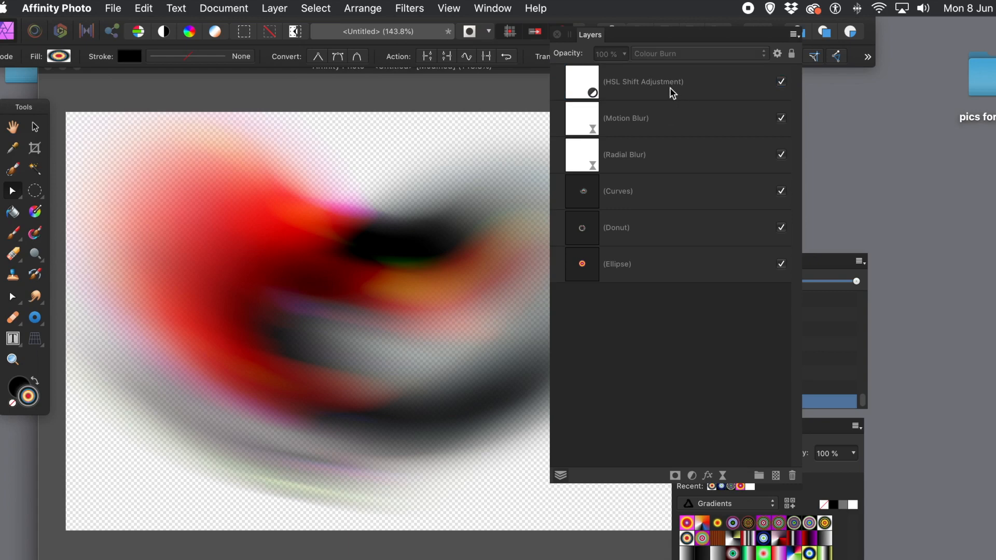
click(274, 8)
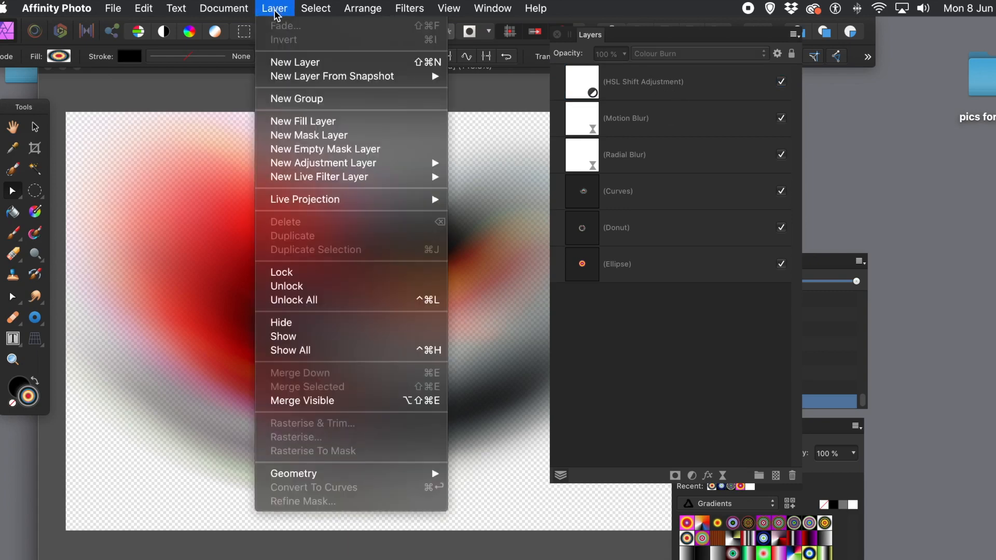
mouse_move(302, 166)
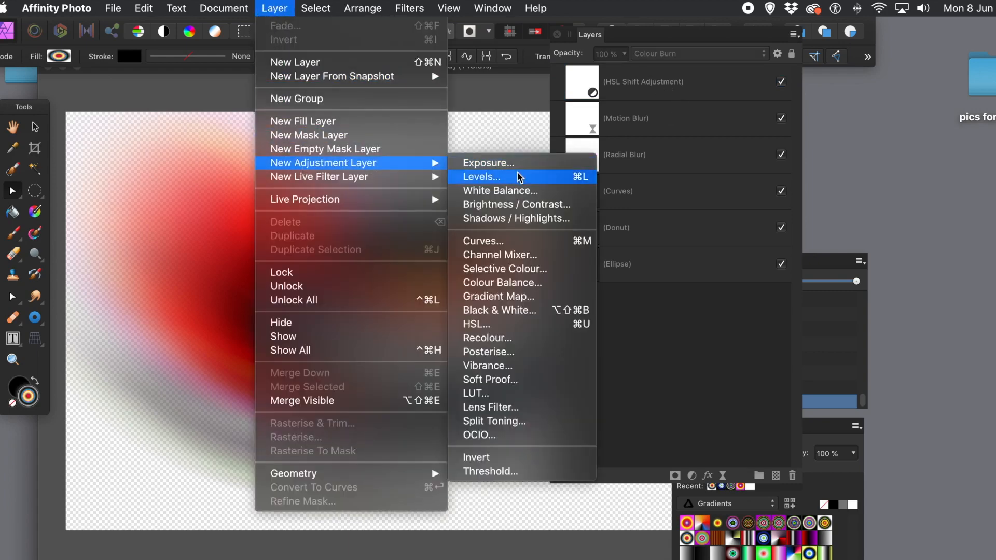
click(505, 309)
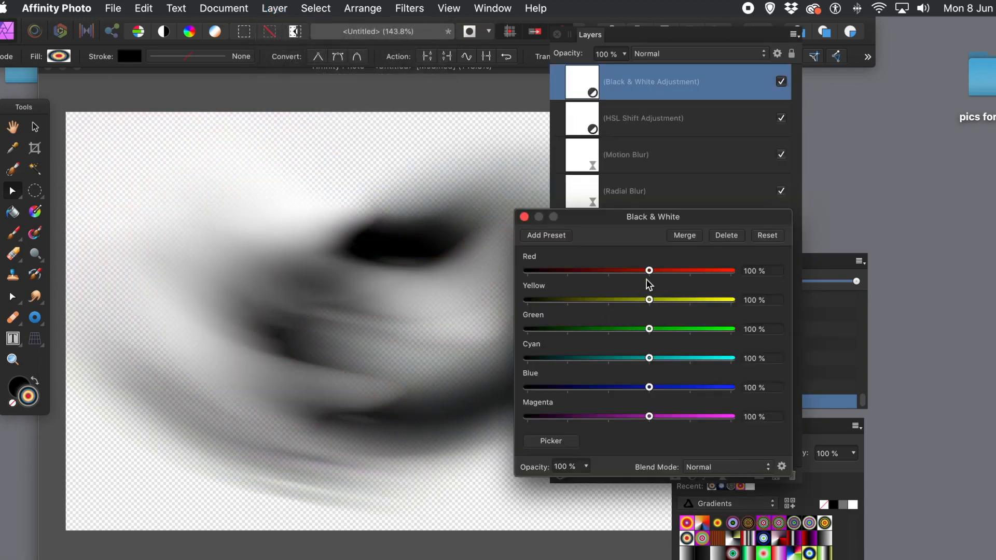
Step: Set the Black & White adjustment's red to -52% and yellow to 0%, and delete the adjustment layer
click(661, 269)
drag(662, 269, 589, 270)
drag(650, 300, 609, 300)
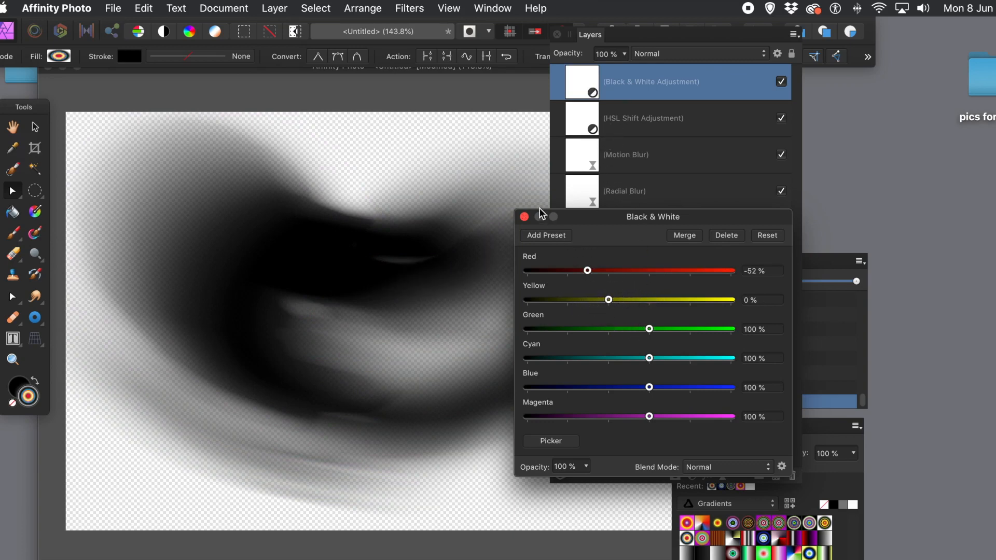
click(525, 217)
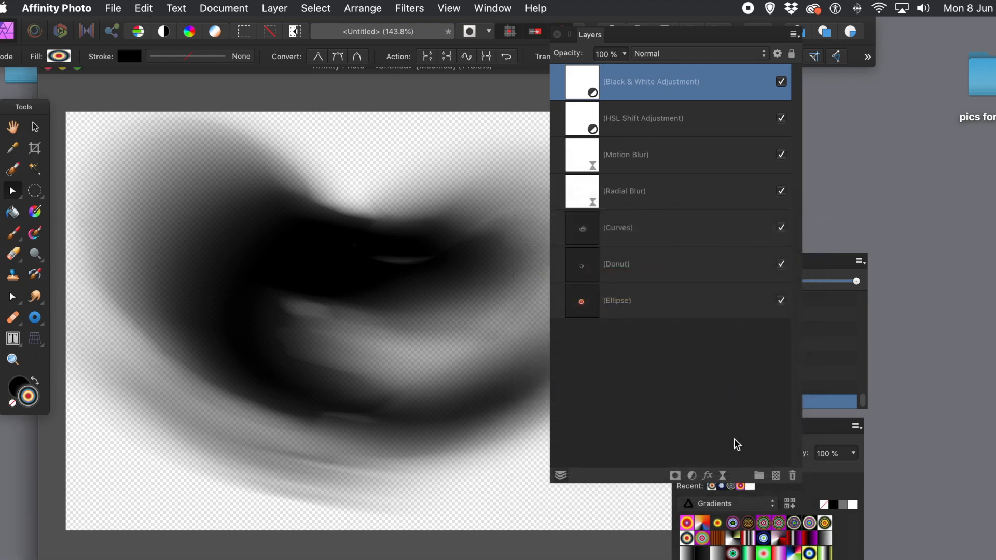
click(791, 474)
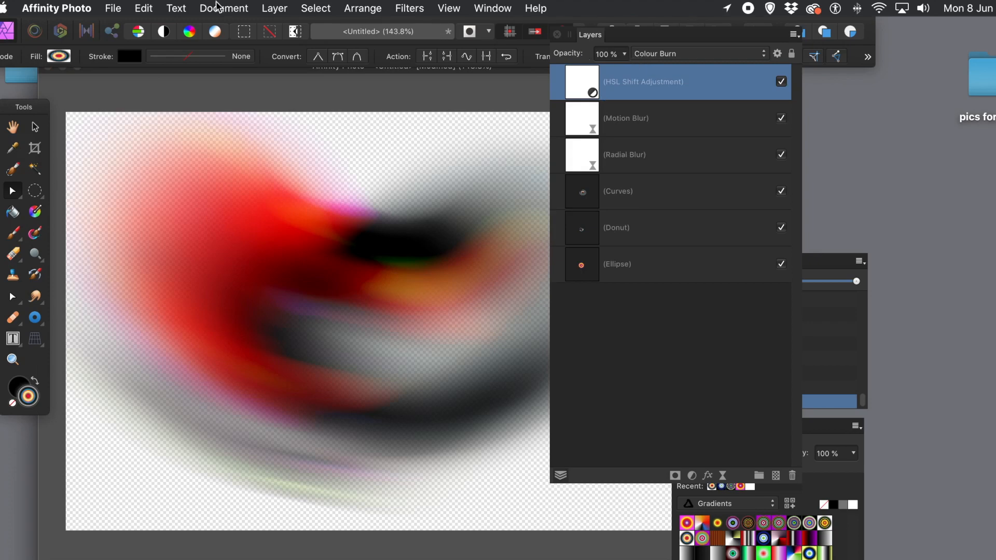
click(267, 8)
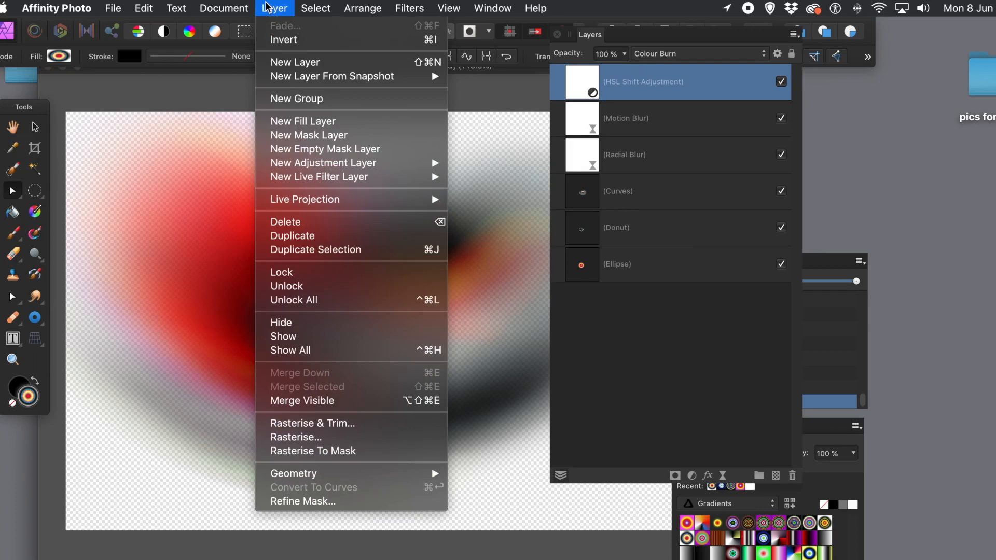
click(321, 134)
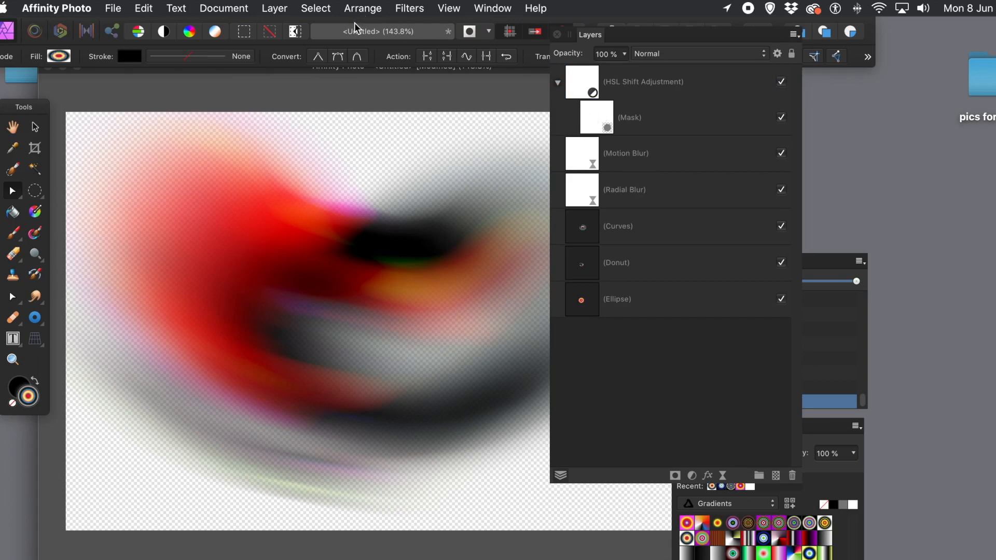
key(super+z)
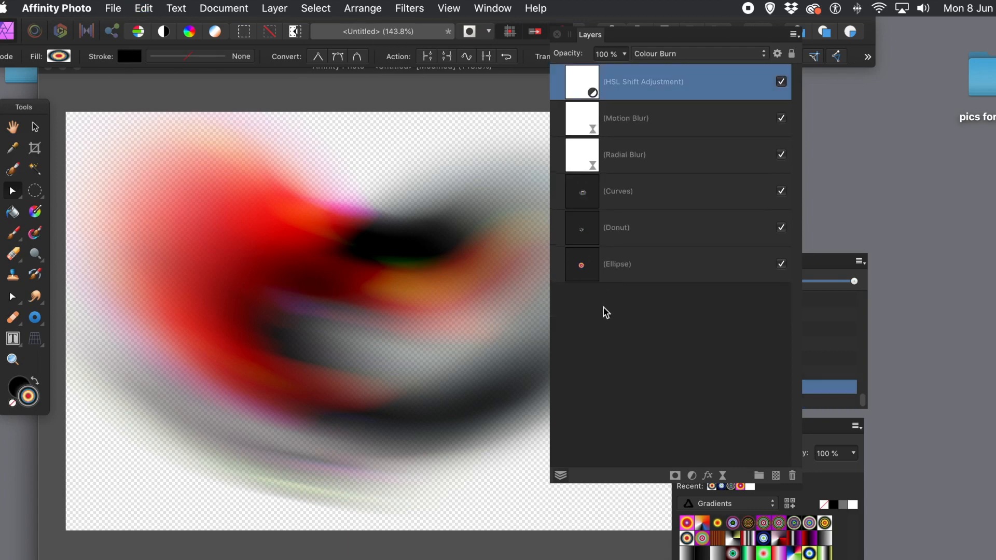
Step: Deselect all layers and add a standalone mask layer above the HSL adjustment
click(618, 322)
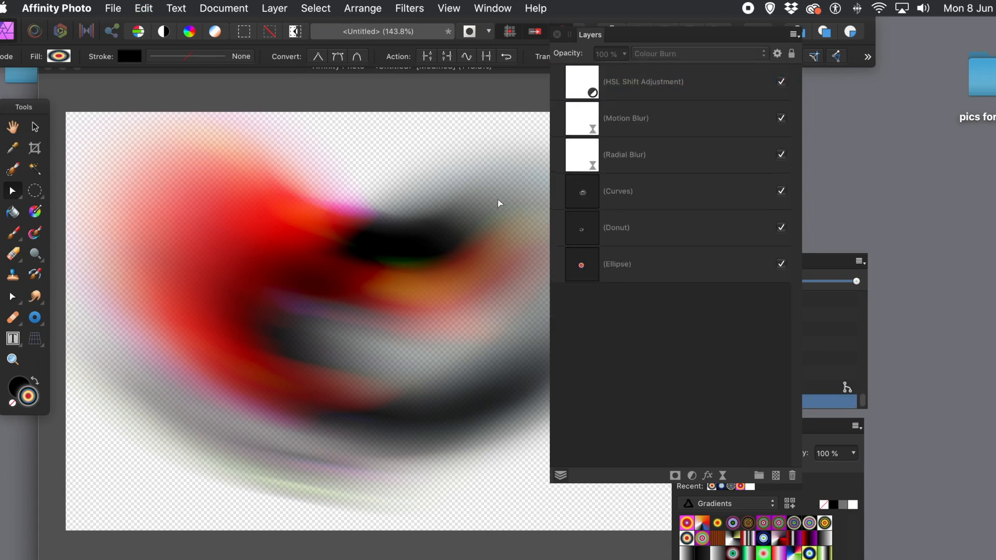
click(276, 8)
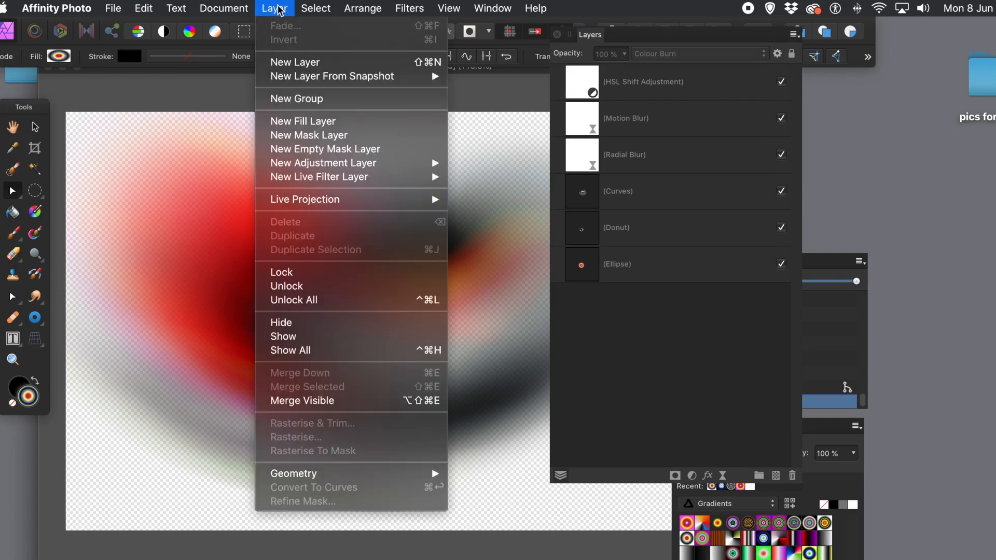
click(309, 136)
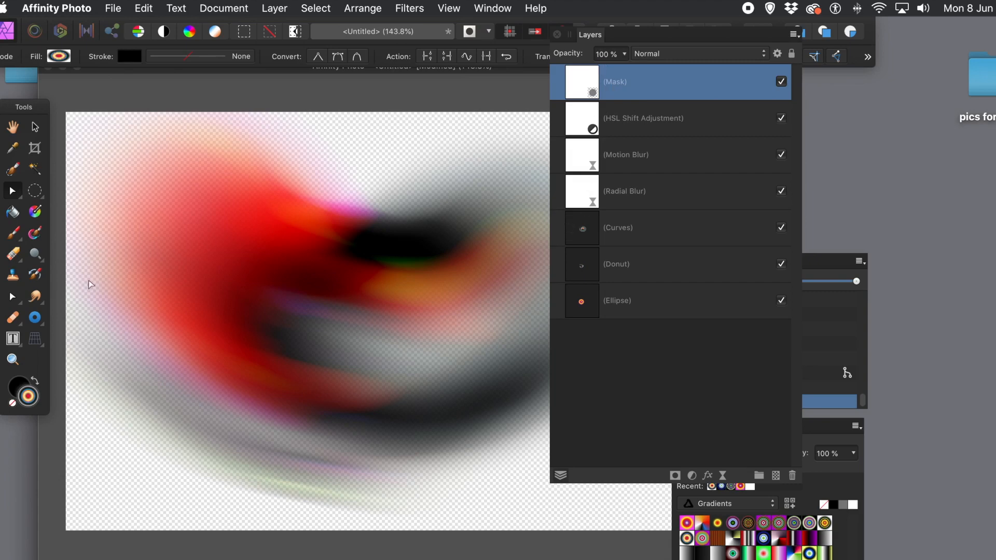
Step: Paint black splatter on the mask across the upper middle of the artwork with the 200 px brush, undoing the trial strokes
click(14, 235)
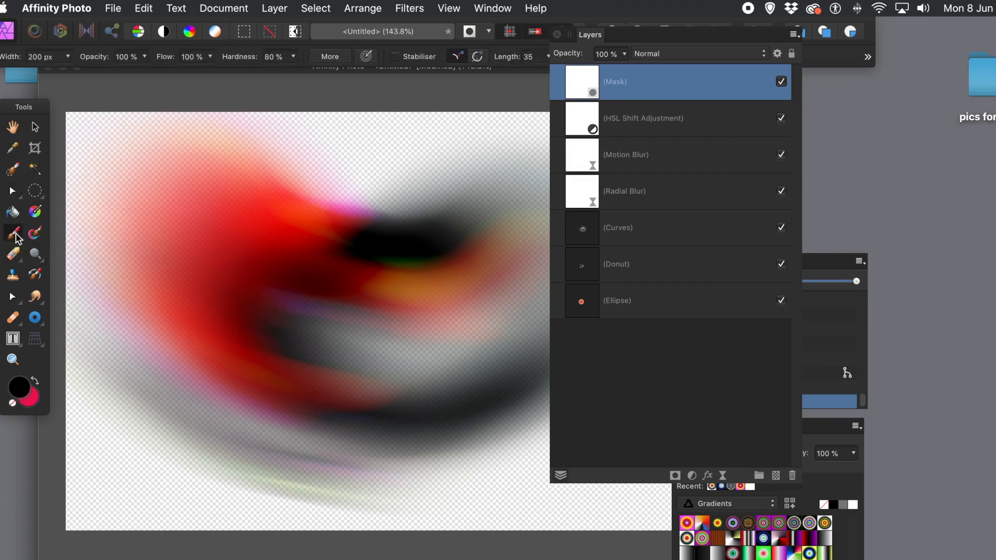
mouse_move(313, 325)
mouse_down()
mouse_move(363, 316)
mouse_move(387, 271)
mouse_move(357, 213)
mouse_move(325, 201)
mouse_move(252, 227)
mouse_move(231, 237)
mouse_move(255, 286)
mouse_move(201, 287)
mouse_move(228, 275)
mouse_up()
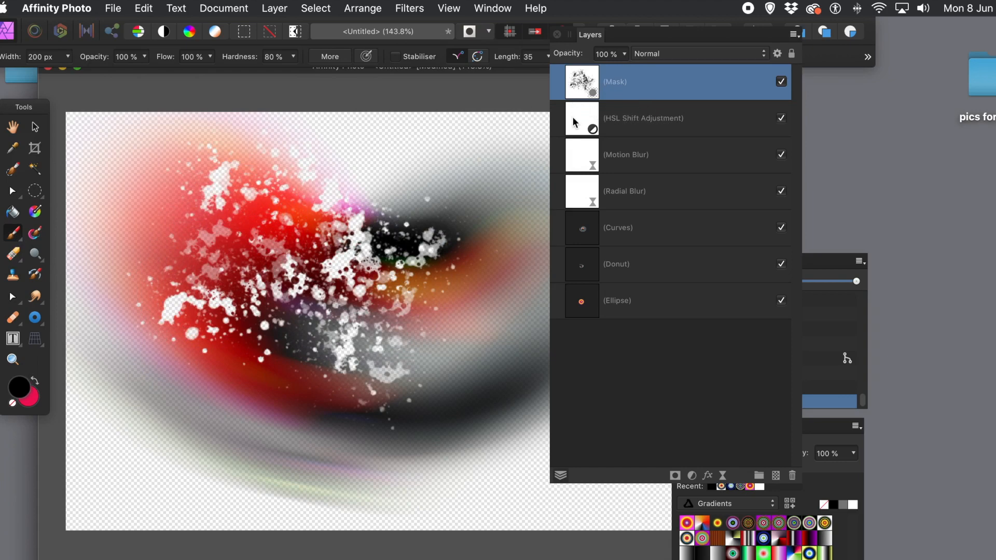
key(super+z)
mouse_move(482, 249)
mouse_down()
mouse_move(444, 367)
mouse_move(409, 428)
mouse_move(297, 329)
mouse_move(238, 287)
mouse_move(217, 291)
mouse_up()
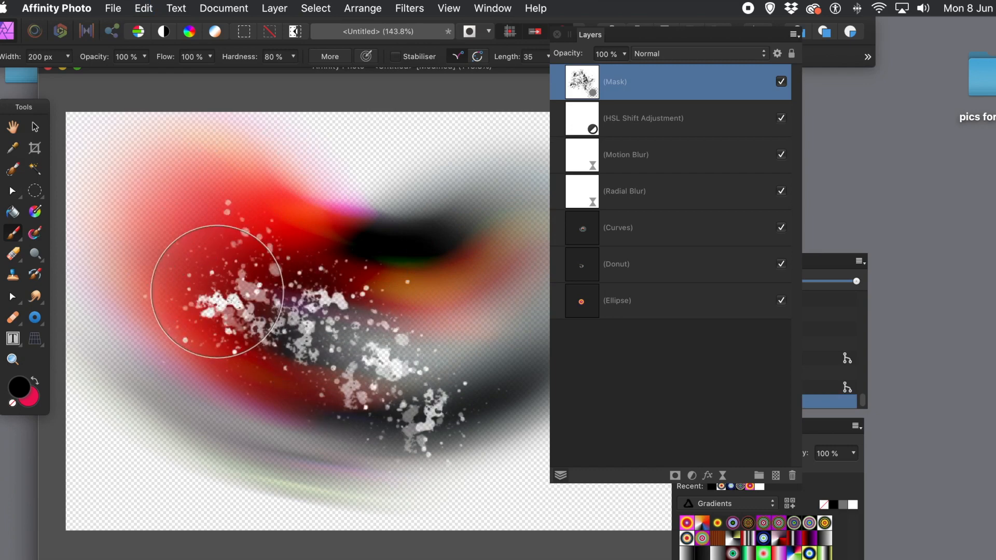
mouse_move(463, 152)
mouse_down()
mouse_move(536, 99)
mouse_move(528, 103)
mouse_up()
key(super+z)
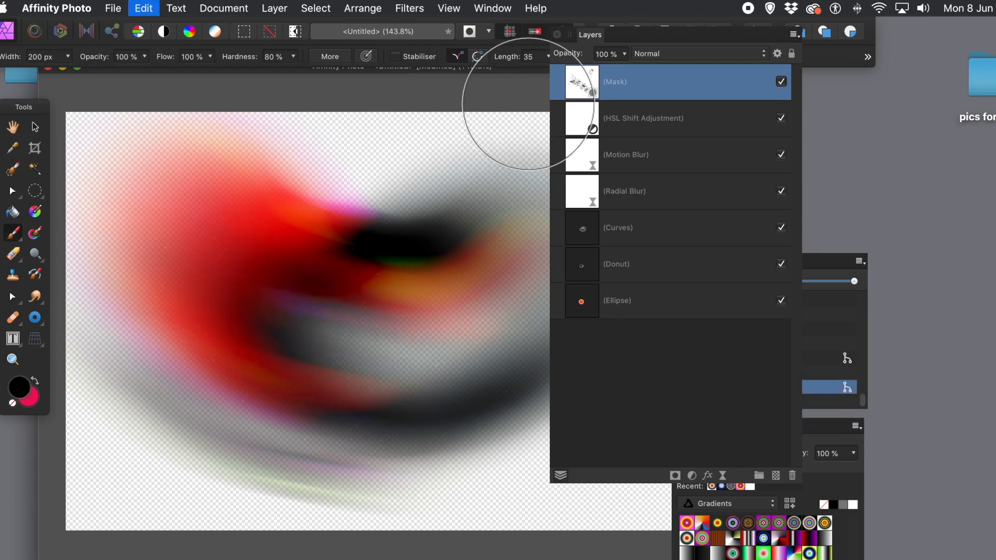
key(super+z)
mouse_move(362, 257)
mouse_down()
mouse_move(403, 268)
mouse_move(441, 241)
mouse_move(363, 218)
mouse_move(275, 224)
mouse_up()
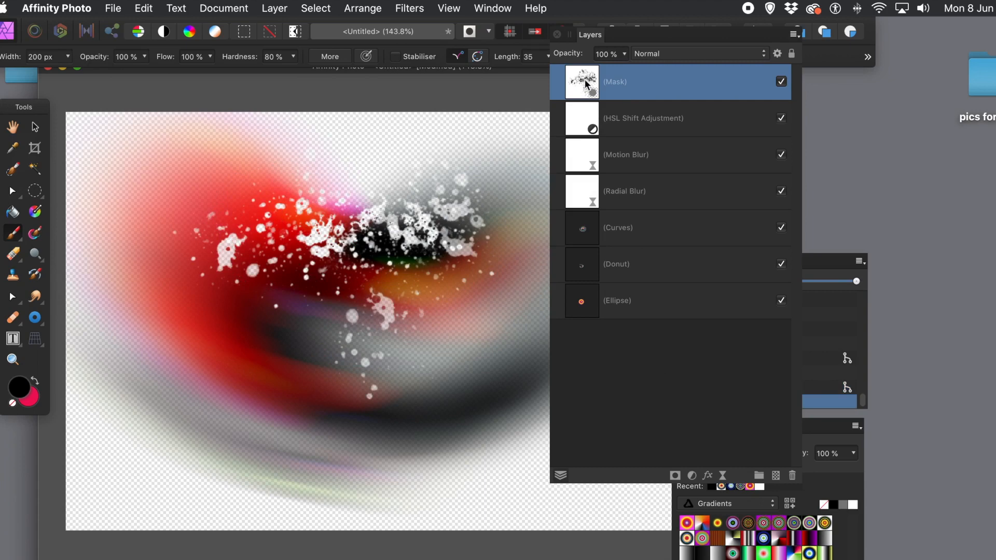
Step: Nest the mask in the Radial Blur layer after trying it on Motion Blur, and paint more black splatter on it over the artwork's centre
drag(579, 83, 592, 161)
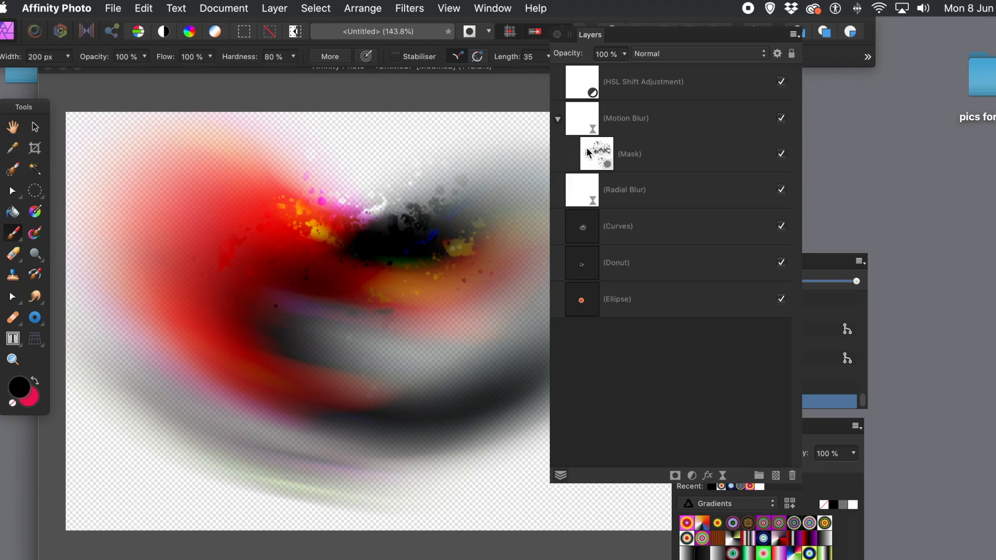
drag(593, 155, 588, 191)
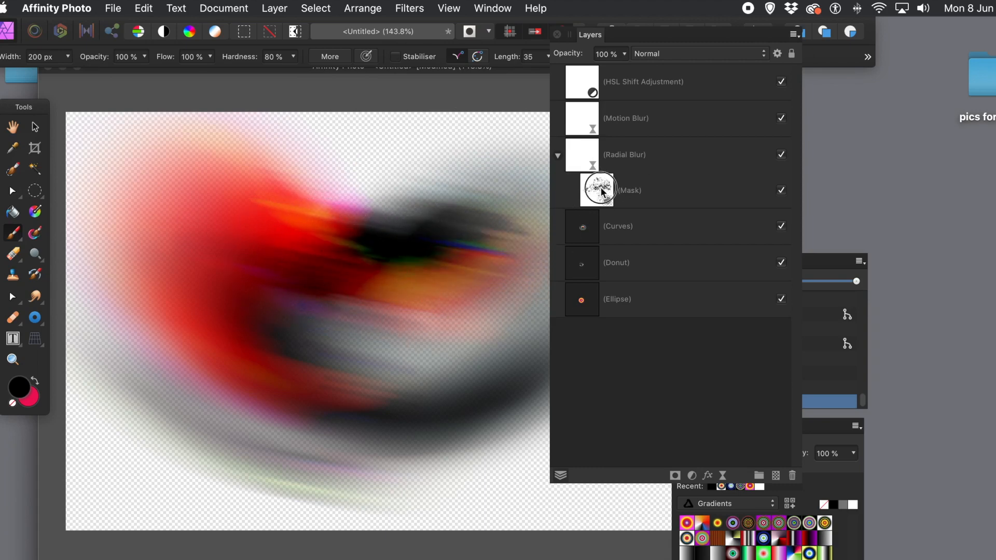
click(602, 192)
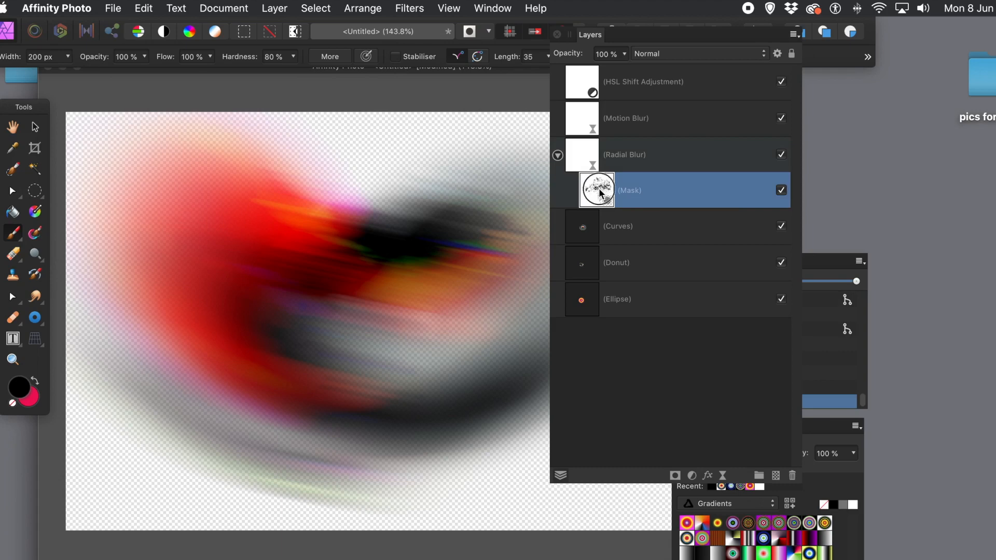
mouse_move(398, 277)
mouse_down()
mouse_move(371, 243)
mouse_move(407, 213)
mouse_move(365, 269)
mouse_move(426, 239)
mouse_move(360, 251)
mouse_move(356, 196)
mouse_move(391, 215)
mouse_move(289, 275)
mouse_move(375, 273)
mouse_move(340, 209)
mouse_move(338, 232)
mouse_move(300, 274)
mouse_move(349, 195)
mouse_move(327, 276)
mouse_move(360, 173)
mouse_move(380, 195)
mouse_move(335, 223)
mouse_move(362, 174)
mouse_move(296, 162)
mouse_move(290, 171)
mouse_up()
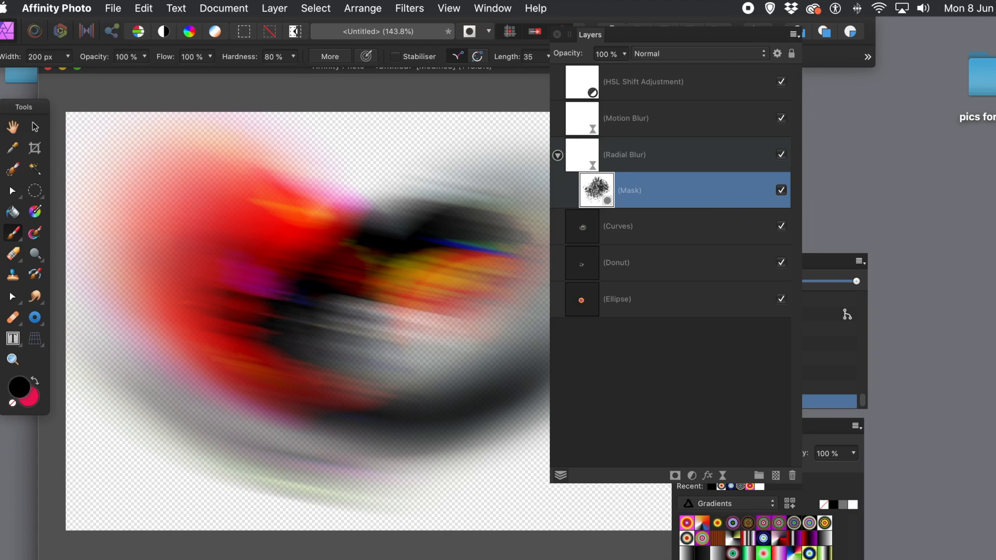
Step: Set the brush colour to white (FFFFFF) and paint over the Radial Blur mask to bring back part of the blur
double_click(18, 388)
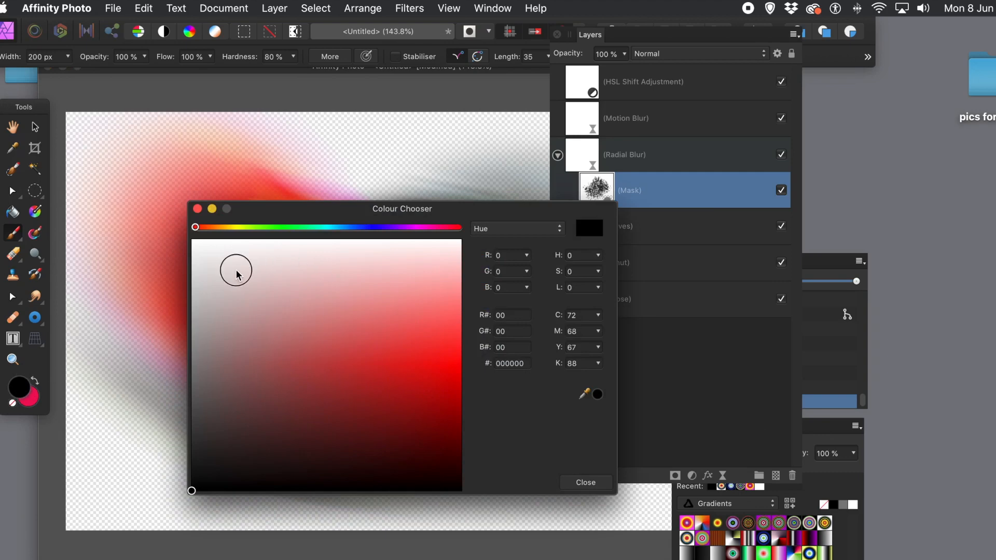
drag(236, 275, 192, 239)
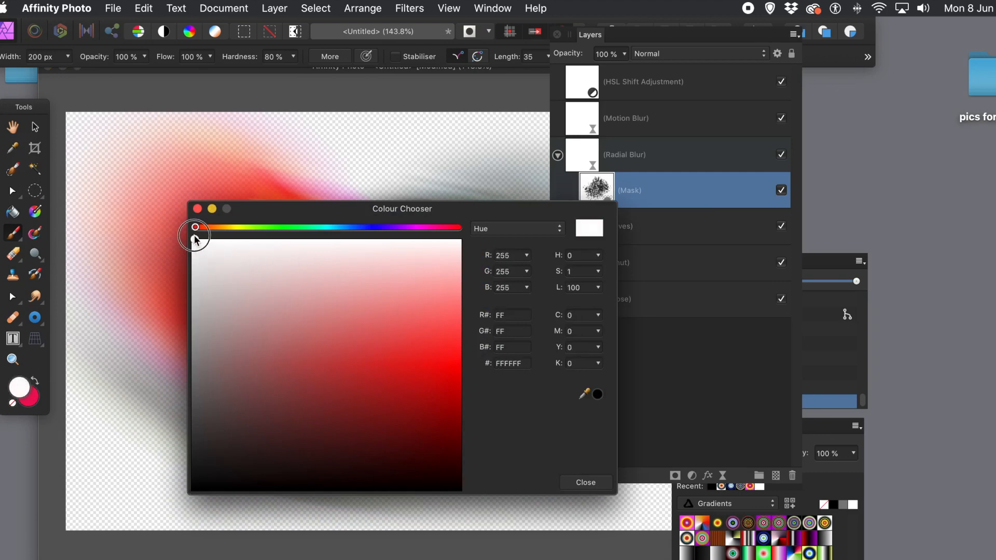
click(199, 208)
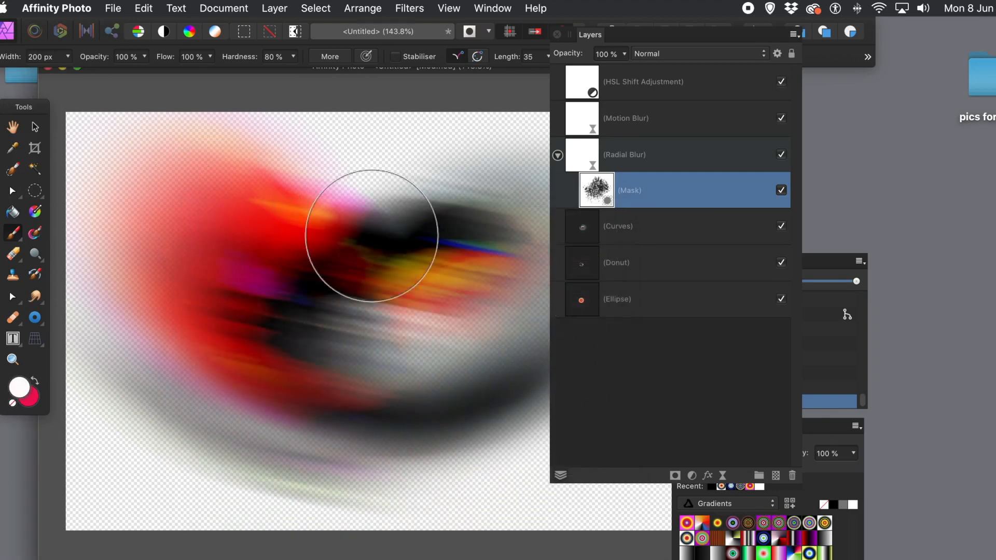
mouse_move(341, 295)
mouse_down()
mouse_move(278, 310)
mouse_move(381, 250)
mouse_move(284, 269)
mouse_move(343, 267)
mouse_move(351, 228)
mouse_move(308, 277)
mouse_move(356, 257)
mouse_move(334, 316)
mouse_move(375, 276)
mouse_move(346, 322)
mouse_move(436, 314)
mouse_move(344, 371)
mouse_move(438, 284)
mouse_move(379, 268)
mouse_move(401, 265)
mouse_move(408, 206)
mouse_move(328, 261)
mouse_move(434, 210)
mouse_move(343, 280)
mouse_move(401, 277)
mouse_move(385, 317)
mouse_move(516, 204)
mouse_move(423, 214)
mouse_move(383, 272)
mouse_move(428, 209)
mouse_move(366, 239)
mouse_move(434, 219)
mouse_move(376, 236)
mouse_move(395, 209)
mouse_move(313, 271)
mouse_move(368, 234)
mouse_move(355, 219)
mouse_move(324, 252)
mouse_move(276, 279)
mouse_move(319, 238)
mouse_up()
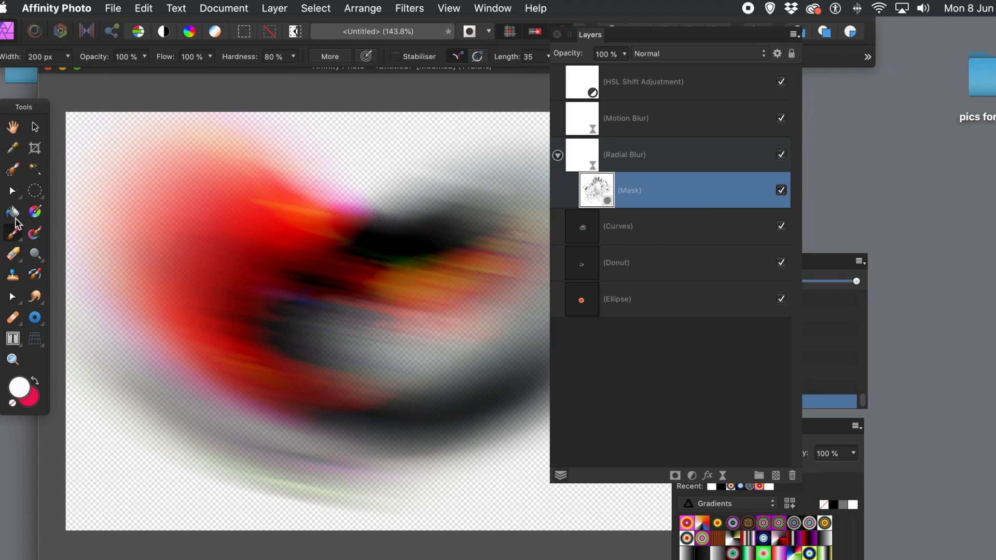
Step: Set the brush colour to black (000000) and paint more splatter on the Radial Blur mask over the artwork's upper middle
click(13, 235)
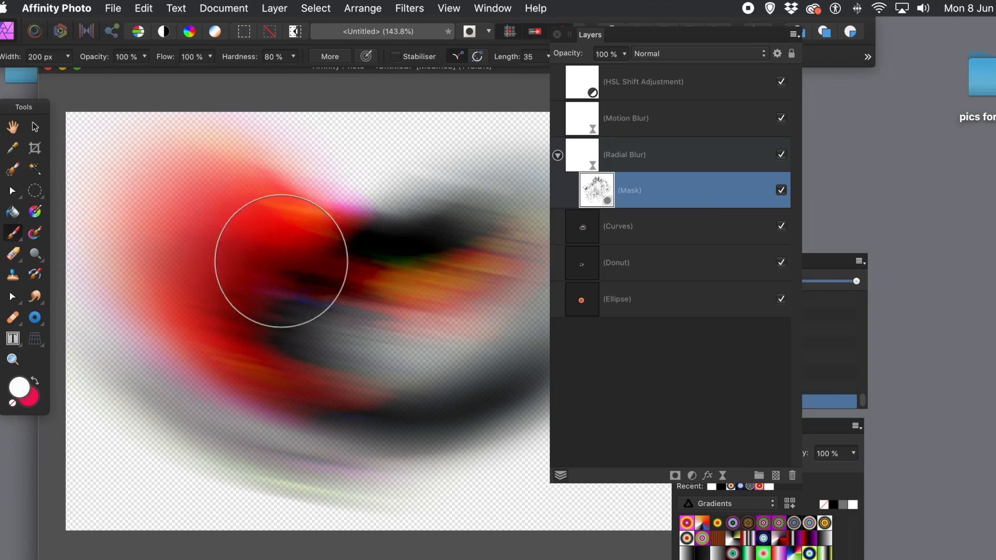
double_click(20, 387)
drag(238, 407, 194, 490)
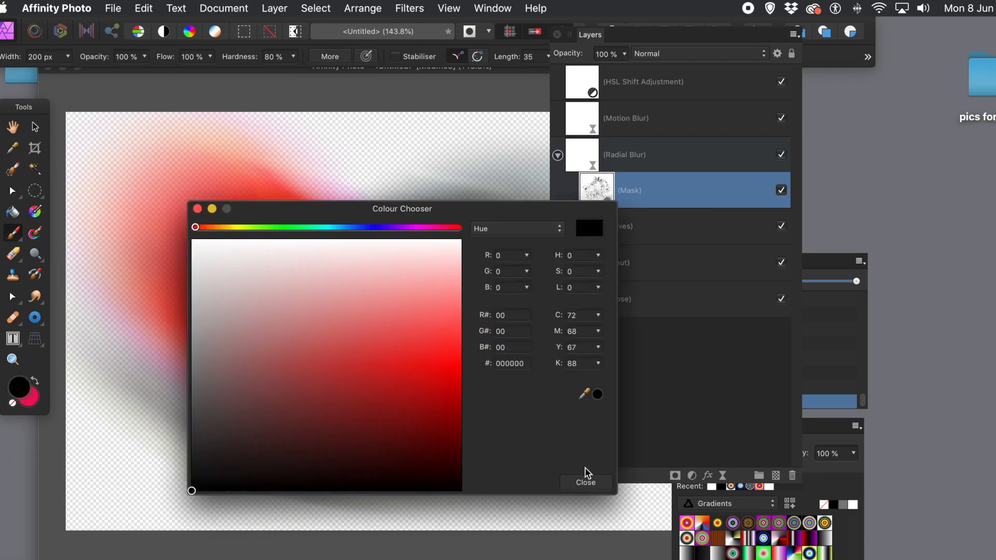
click(584, 483)
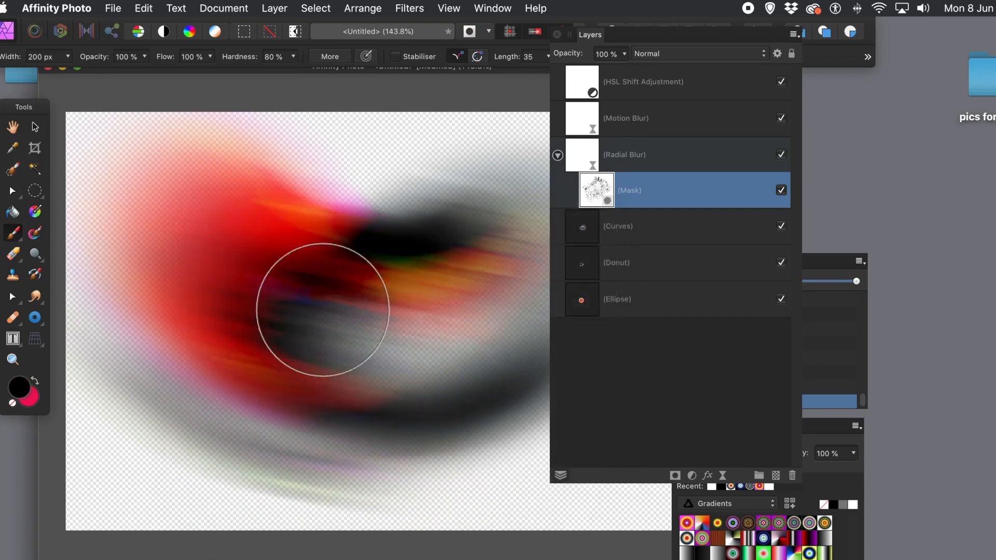
mouse_move(323, 247)
mouse_down()
mouse_move(285, 259)
mouse_move(332, 227)
mouse_move(290, 216)
mouse_move(337, 159)
mouse_up()
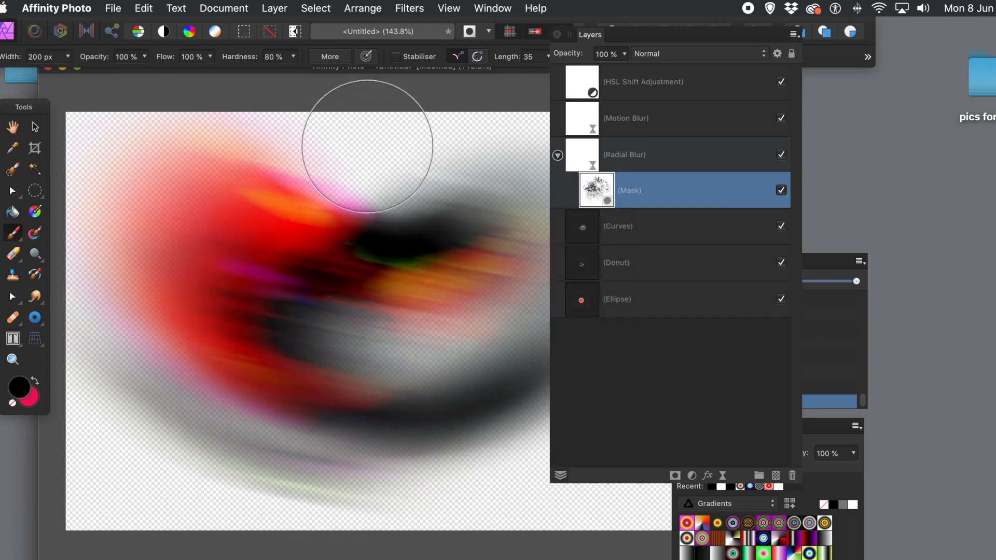
Step: Choose the streaky 128 px brush from the Inks brush category
click(447, 9)
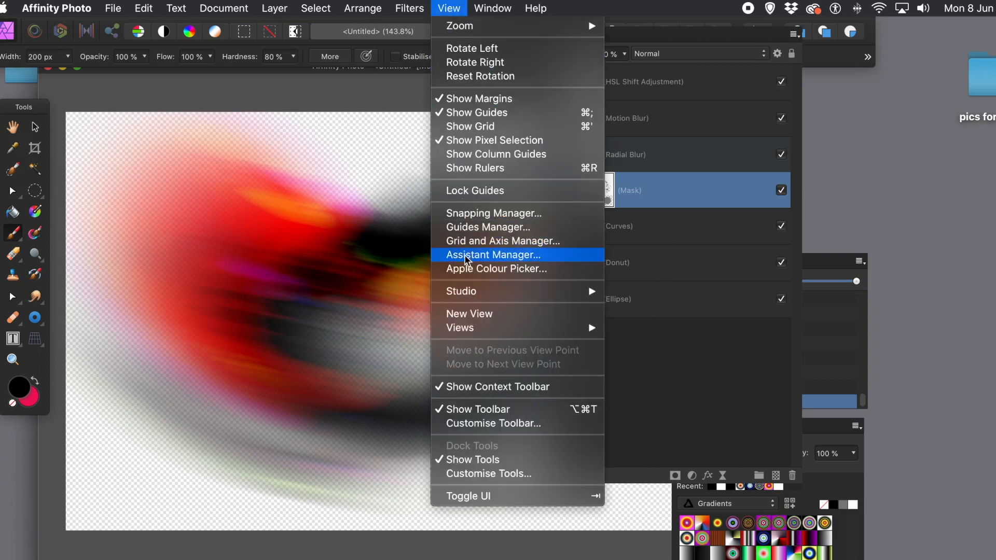
mouse_move(462, 294)
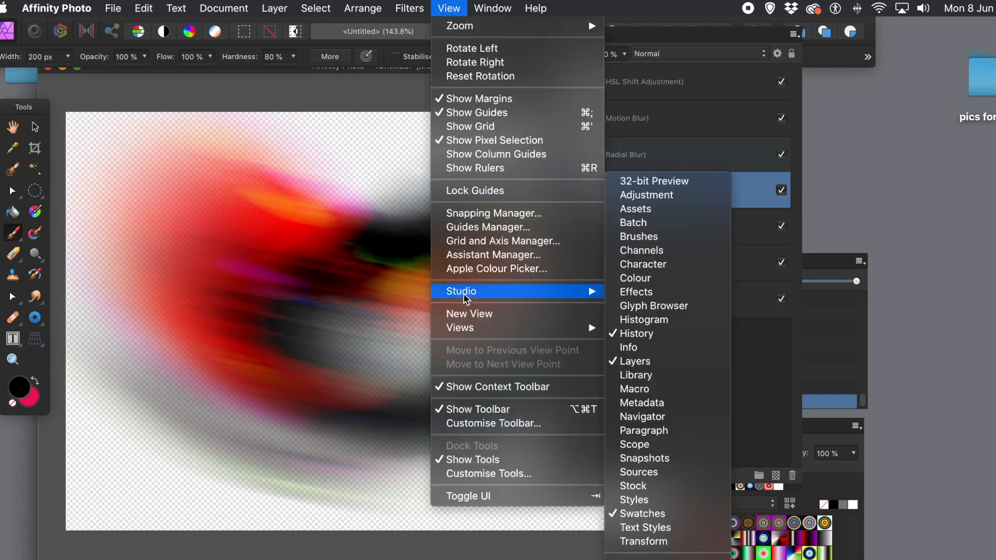
click(637, 236)
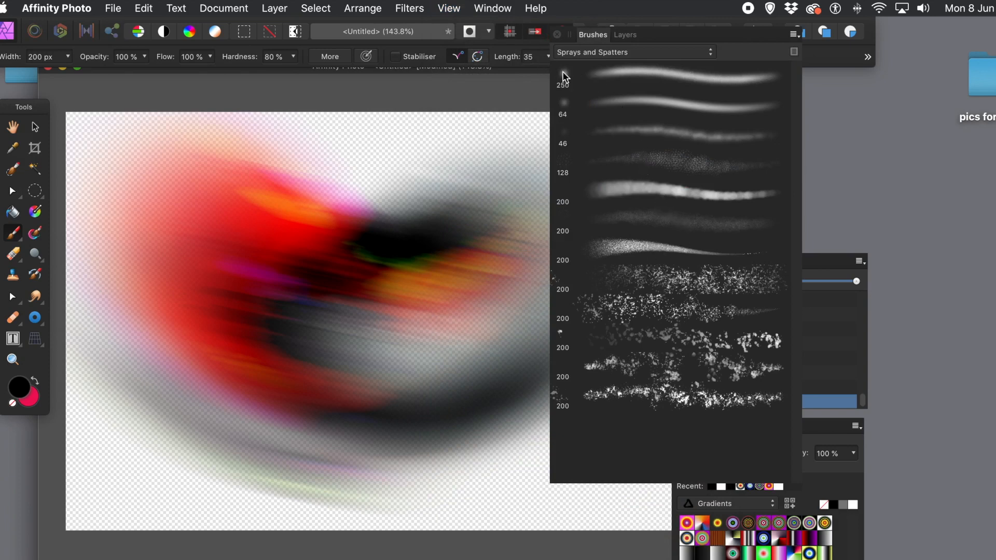
click(597, 53)
mouse_move(595, 53)
mouse_down()
mouse_move(600, 2)
mouse_move(580, 66)
mouse_up()
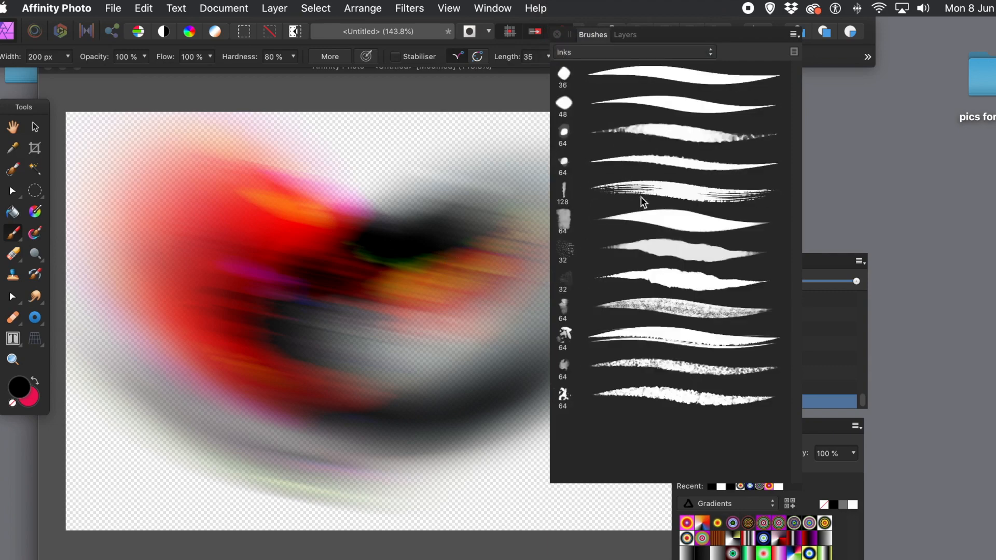
click(648, 195)
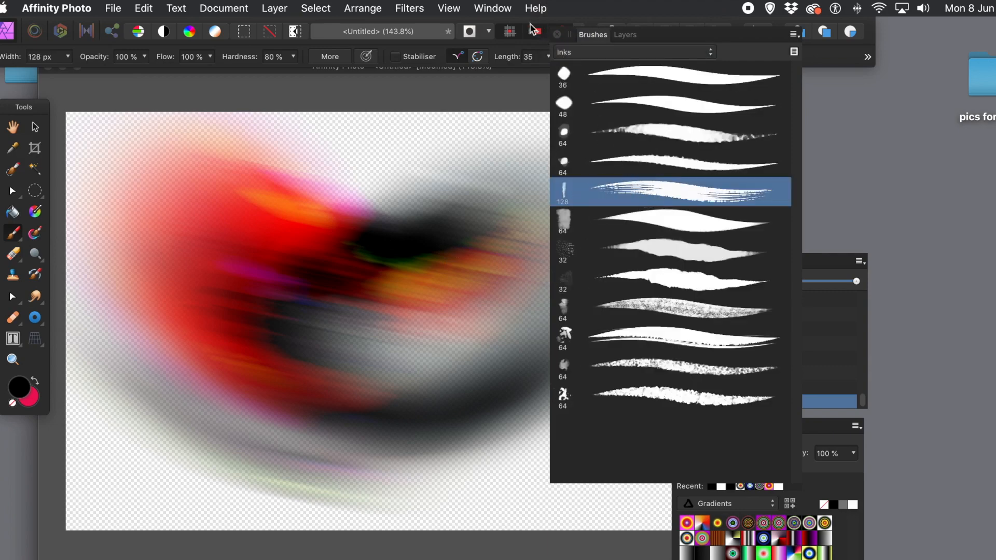
Step: Clear the panels off the canvas and paint broad black strokes on the mask across the artwork's centre and lower-left area
click(558, 35)
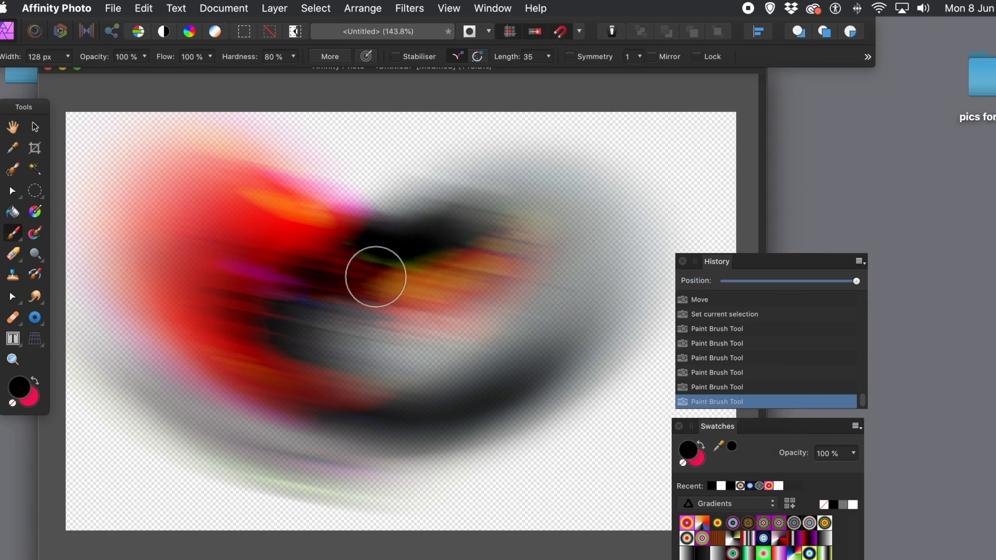
mouse_move(333, 299)
mouse_down()
mouse_move(373, 308)
mouse_move(435, 263)
mouse_up()
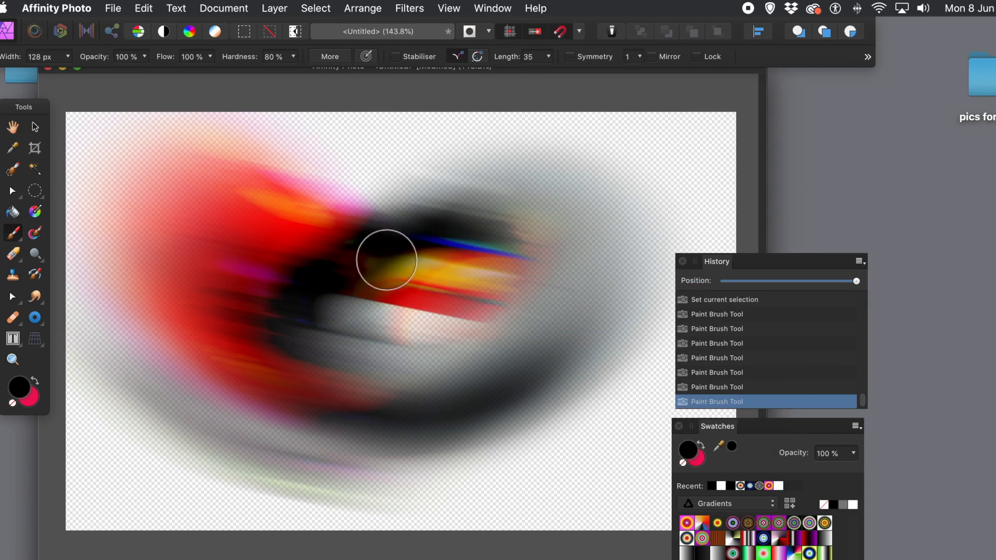
mouse_move(313, 318)
mouse_down()
mouse_move(226, 357)
mouse_move(169, 354)
mouse_move(256, 344)
mouse_move(279, 196)
mouse_move(234, 334)
mouse_up()
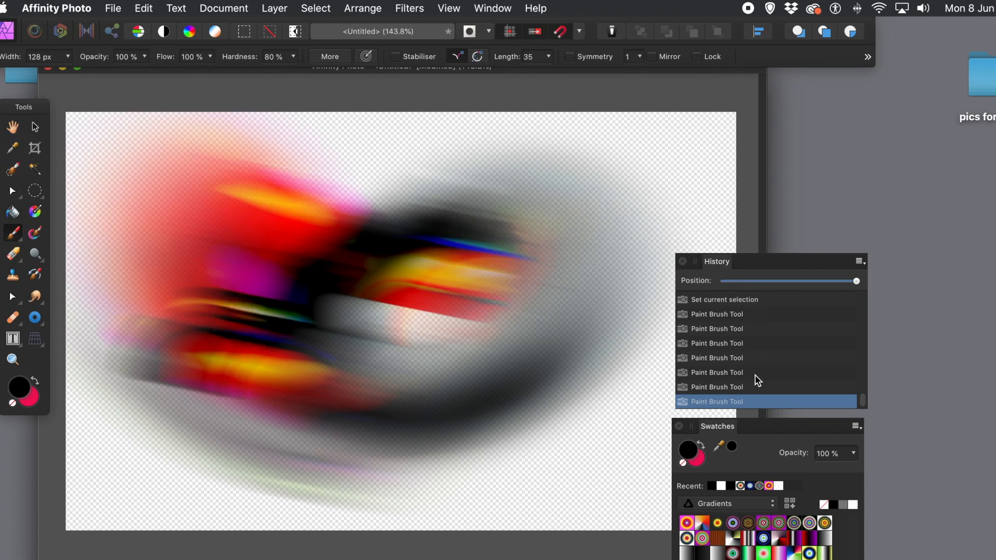
Step: Bring back the Layers panel beside the artwork and paint another black stroke on the mask across the upper middle
drag(713, 262, 714, 179)
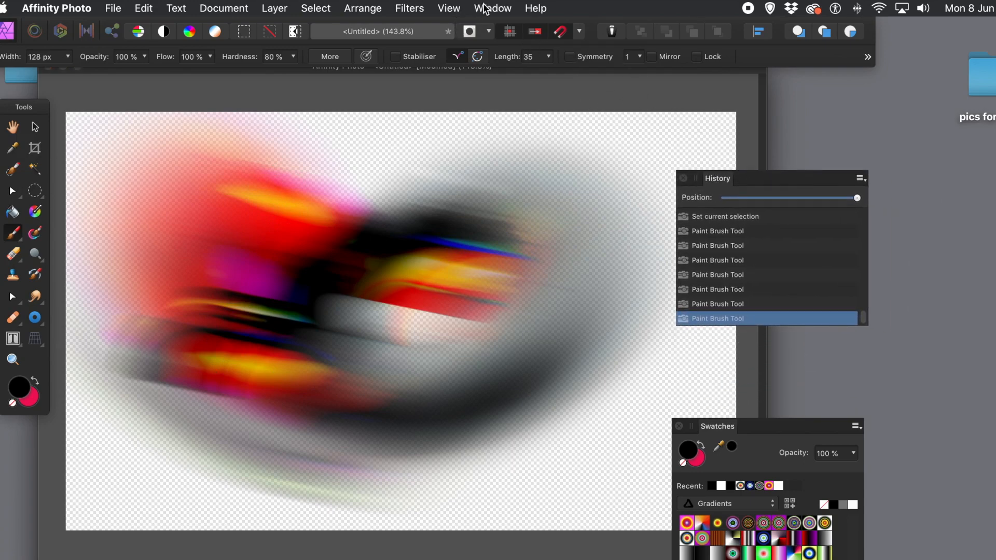
click(449, 8)
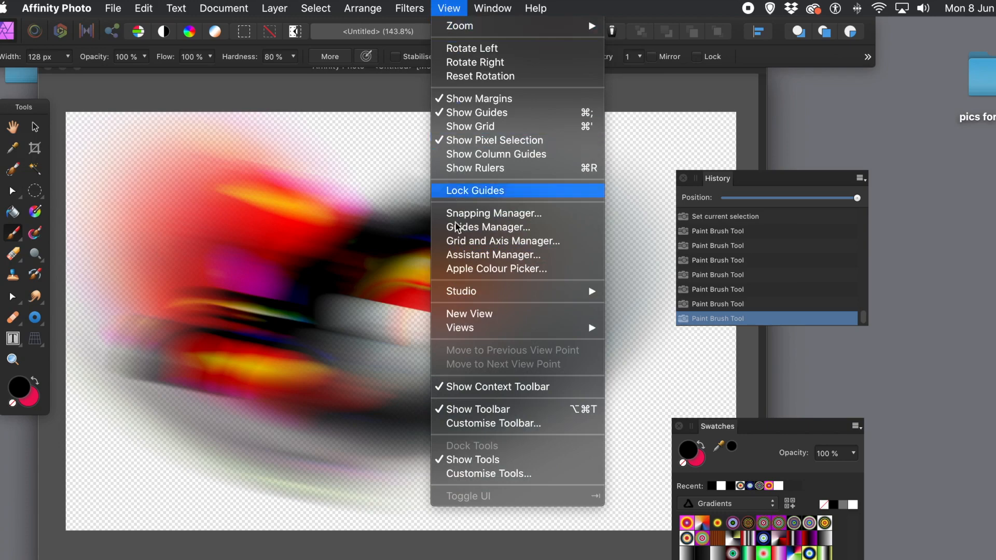
mouse_move(465, 291)
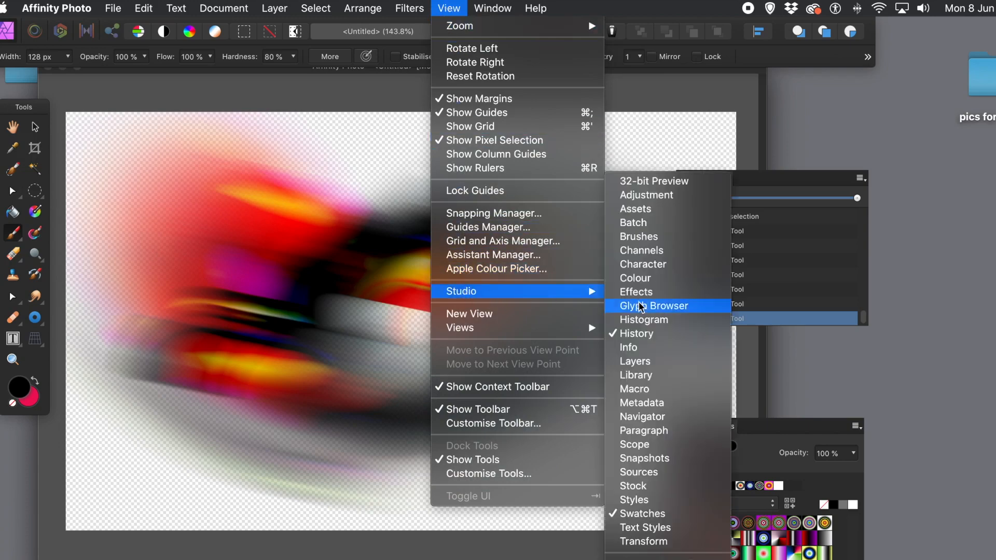
click(649, 364)
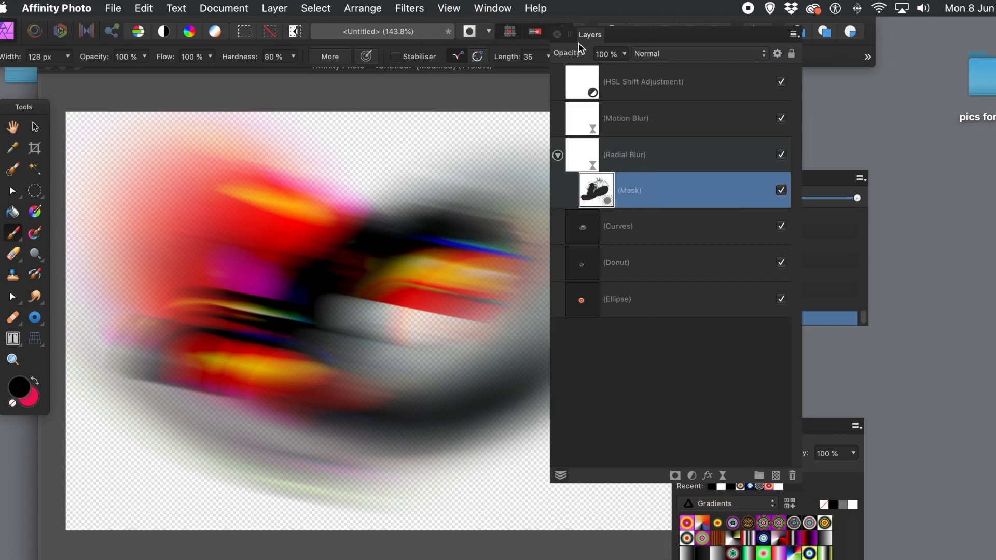
drag(589, 36, 540, 147)
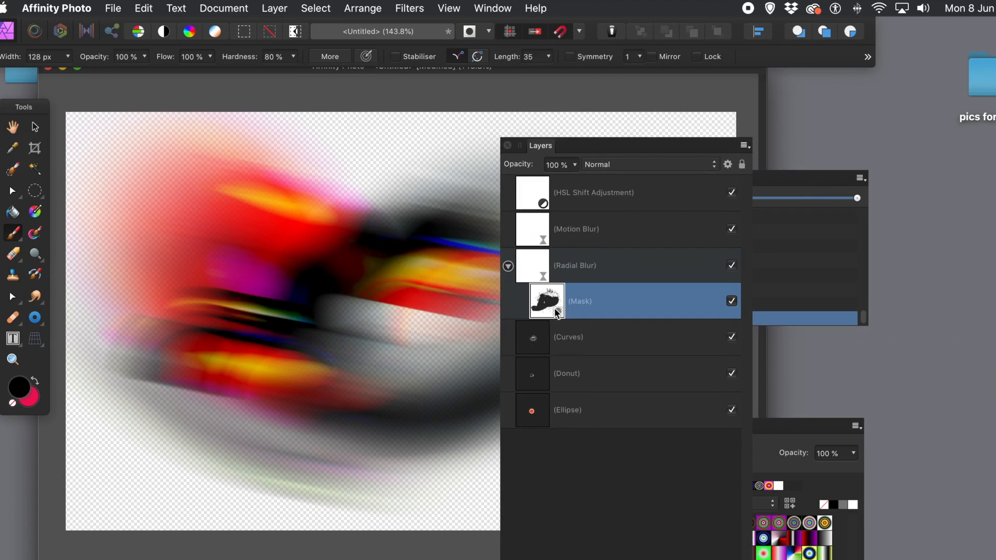
mouse_move(283, 183)
mouse_down()
mouse_move(386, 206)
mouse_move(387, 272)
mouse_move(470, 256)
mouse_move(407, 259)
mouse_move(427, 243)
mouse_up()
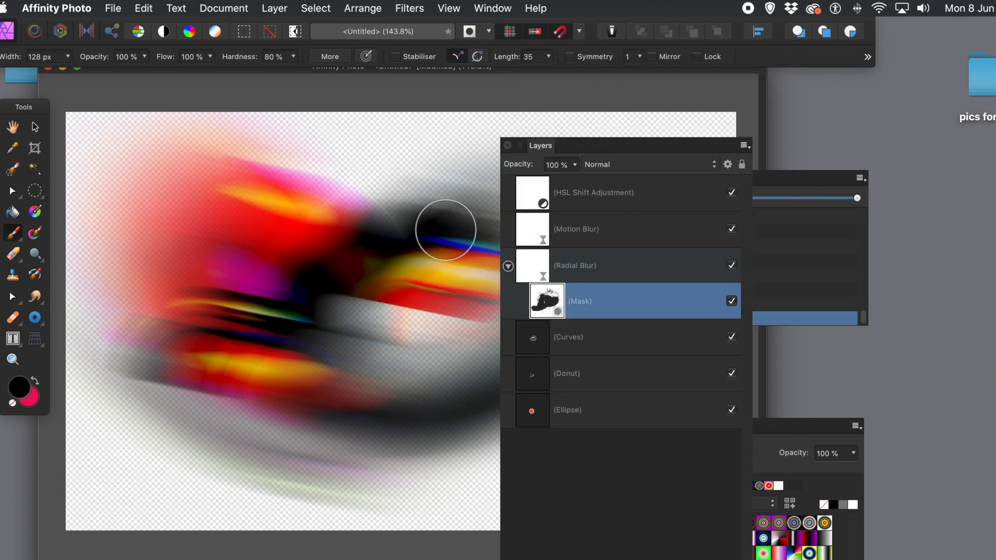
Step: Start the Deform distortion on the Radial Blur mask and place five control handles around the artwork's centre
click(415, 13)
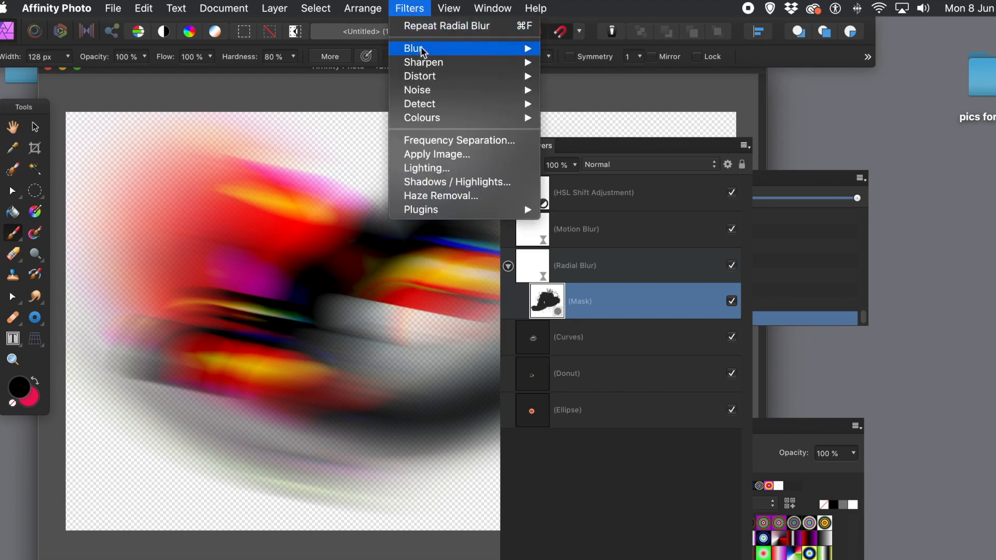
mouse_move(435, 57)
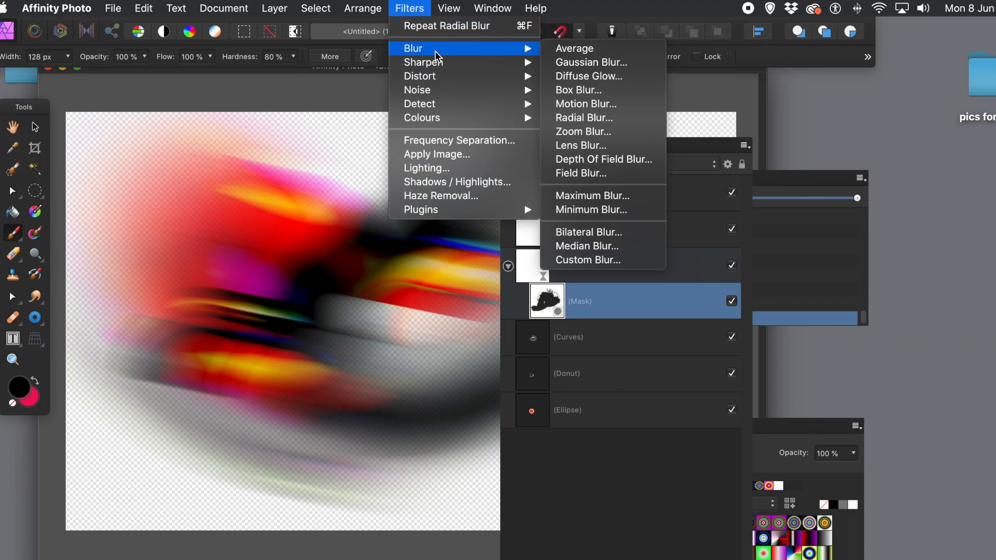
mouse_move(475, 78)
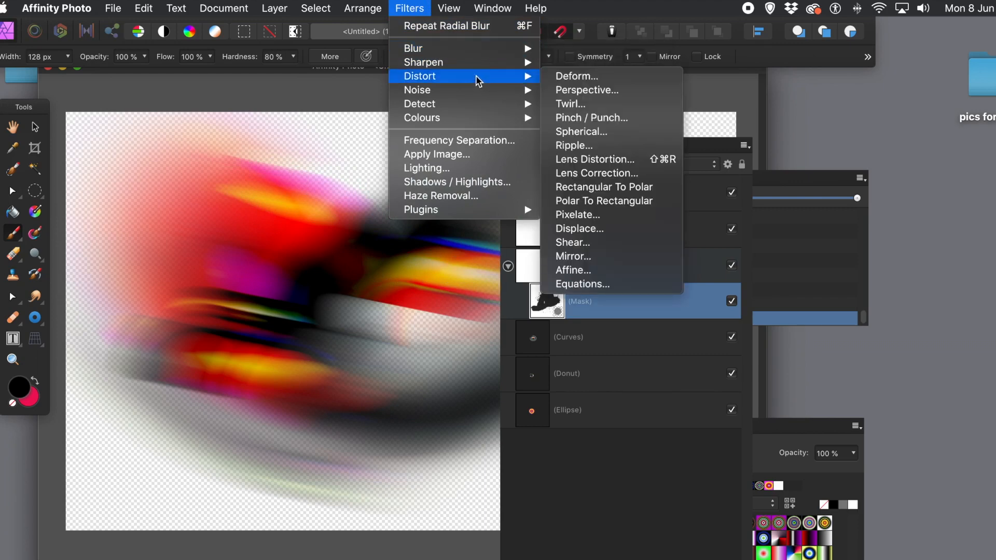
click(577, 76)
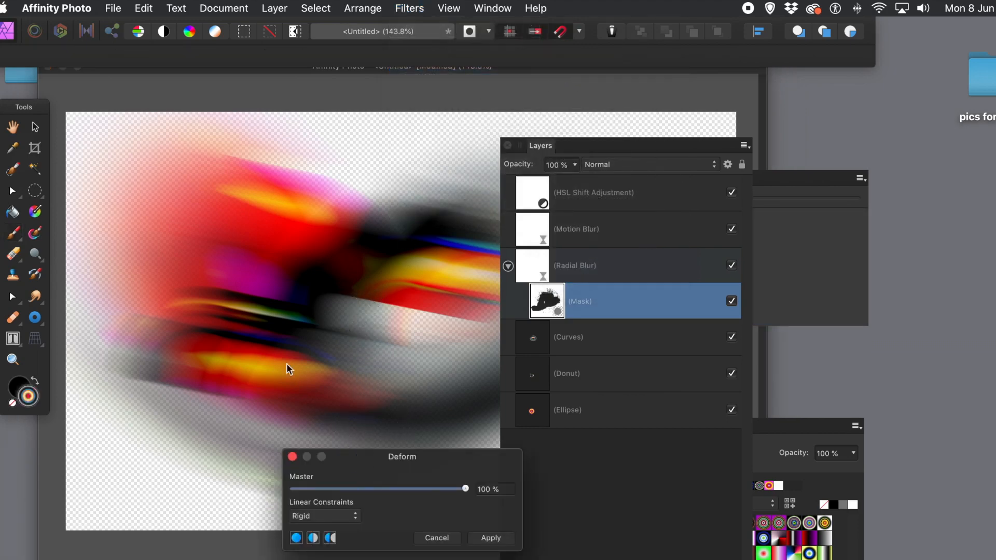
click(272, 287)
click(401, 267)
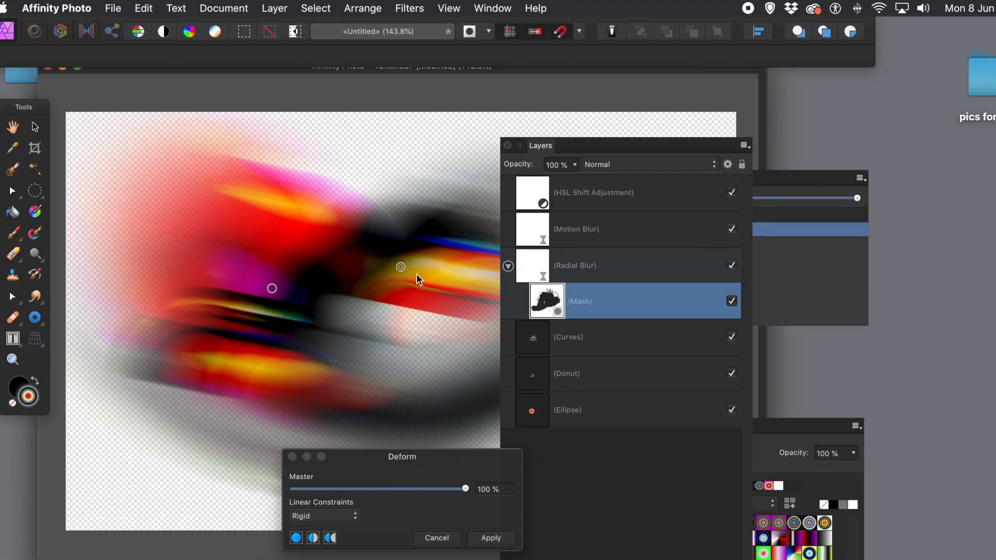
click(296, 383)
click(379, 372)
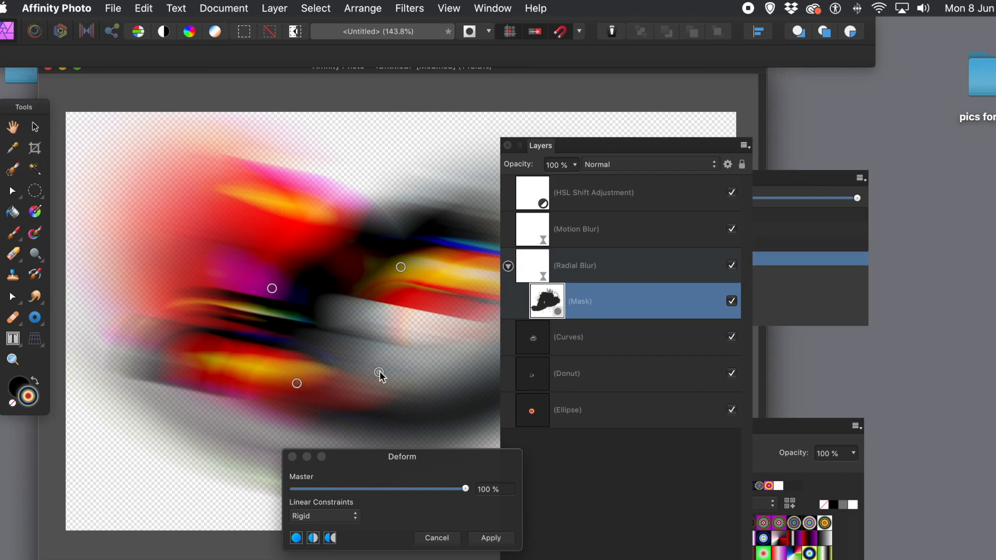
click(440, 278)
Step: Pull the rightmost deform handle to the lower left, shift the two upper handles slightly, apply the deformation and return to the Paint Brush tool
drag(441, 279, 214, 432)
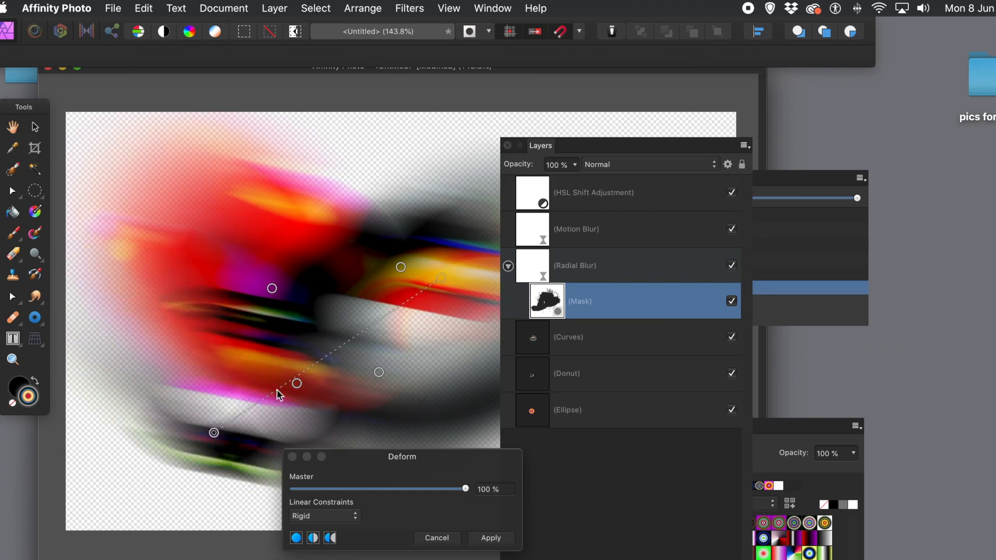
drag(271, 290, 284, 236)
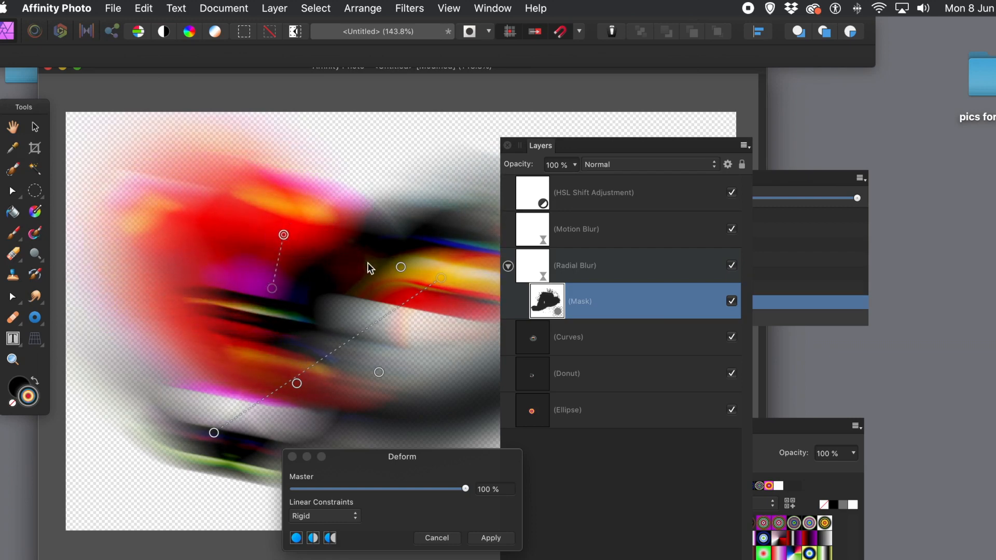
drag(400, 269, 416, 283)
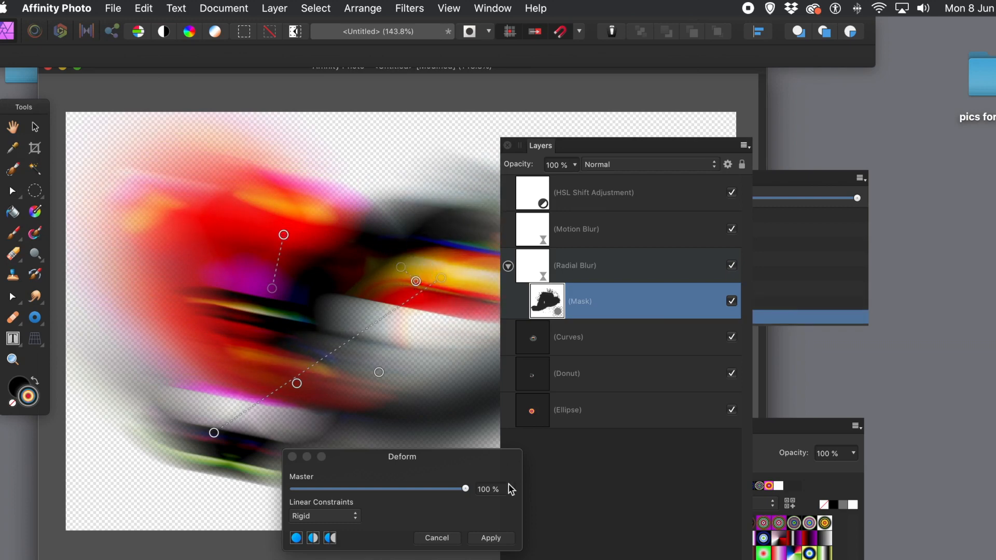
click(499, 539)
key(b)
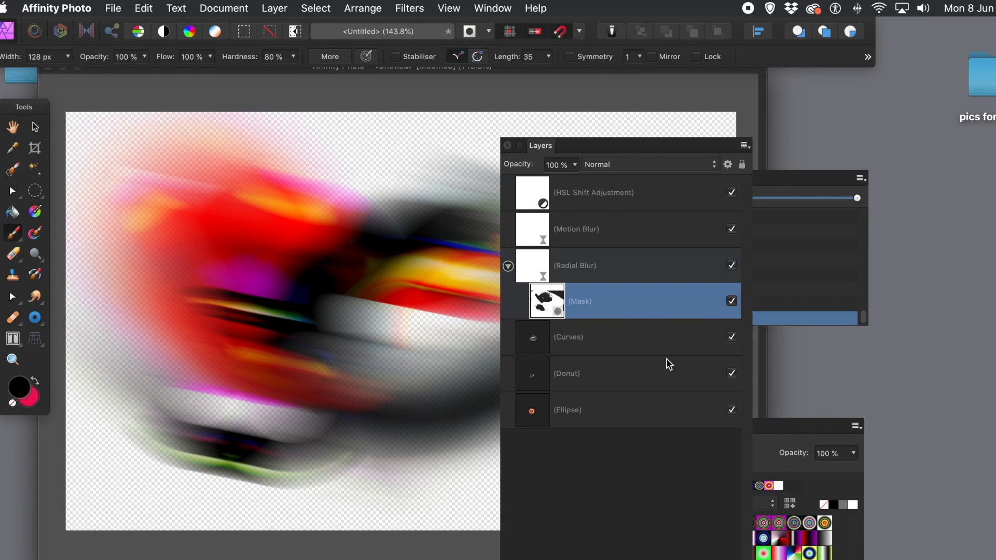
Step: Deselect all layers and merge the visible artwork into a new pixel layer above the HSL adjustment
drag(637, 146, 672, 104)
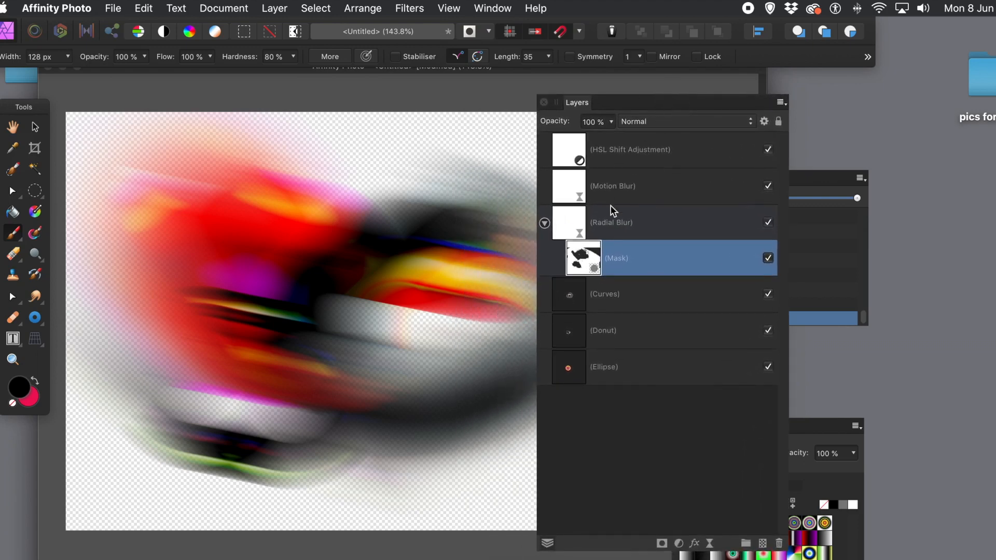
click(613, 188)
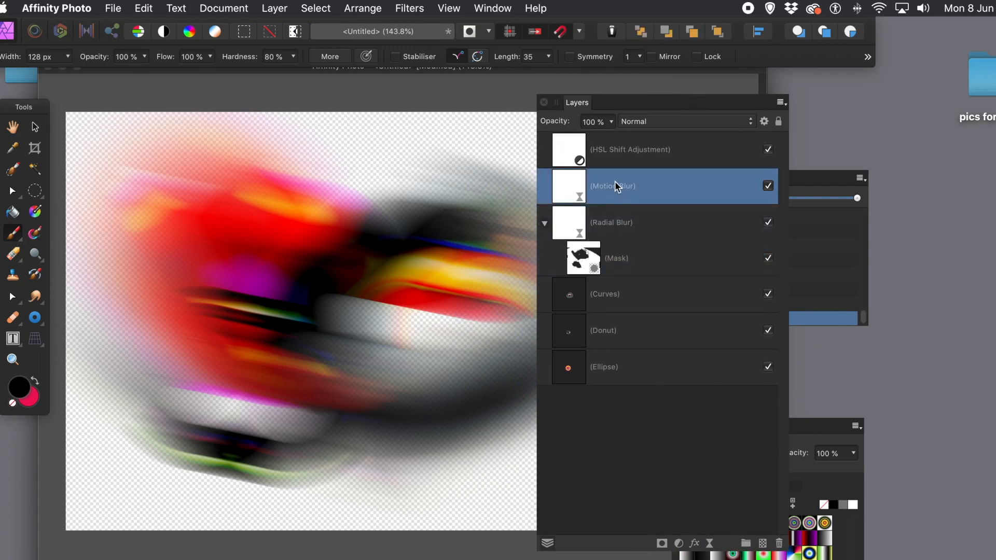
click(624, 164)
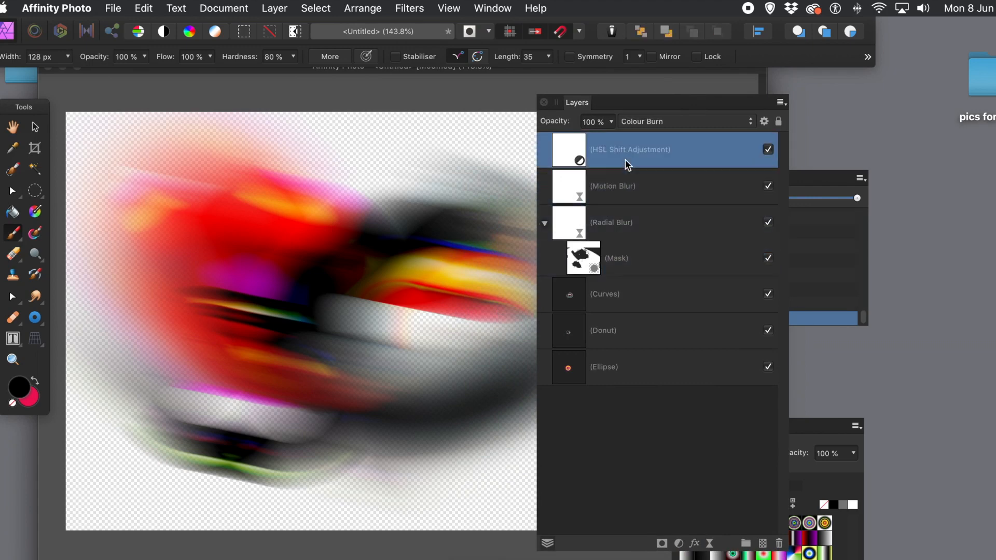
click(625, 428)
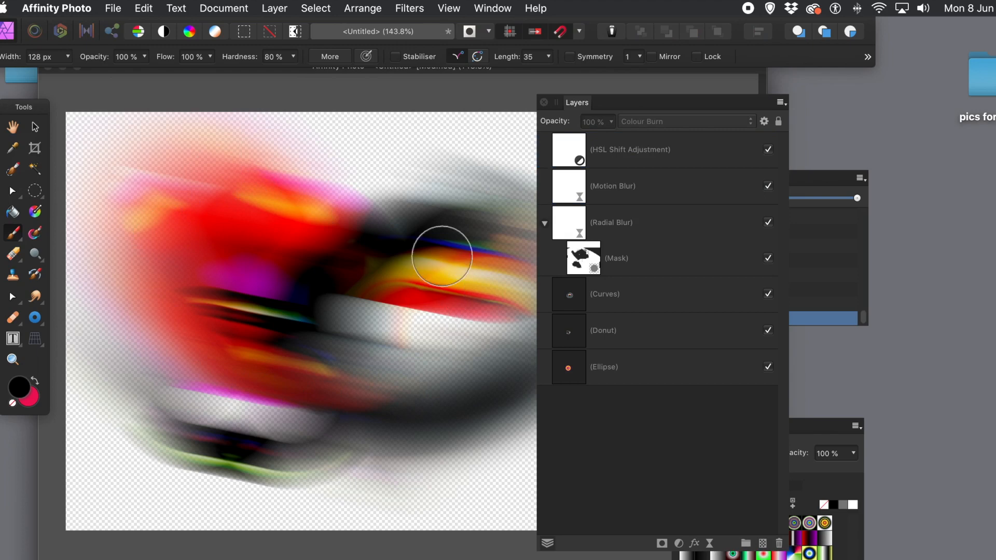
click(277, 9)
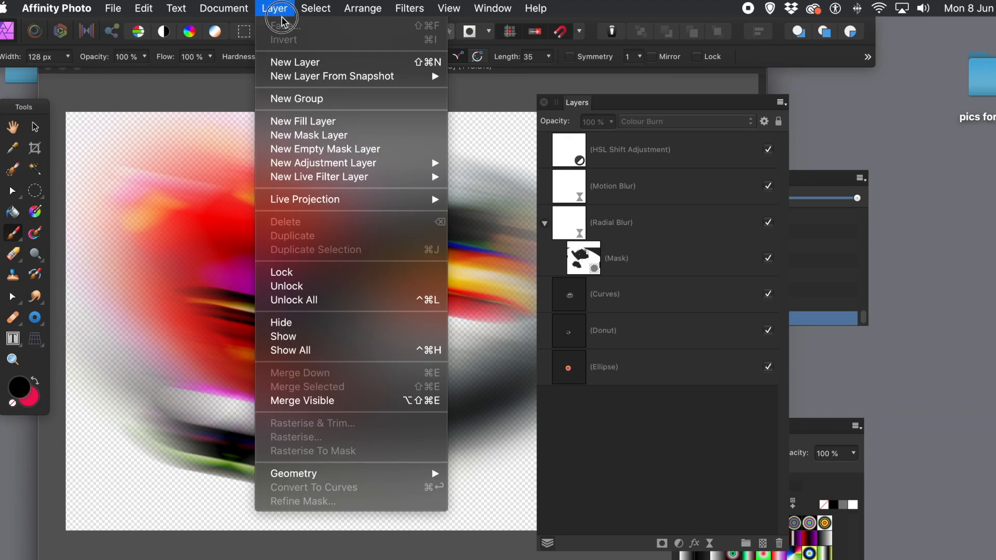
click(331, 400)
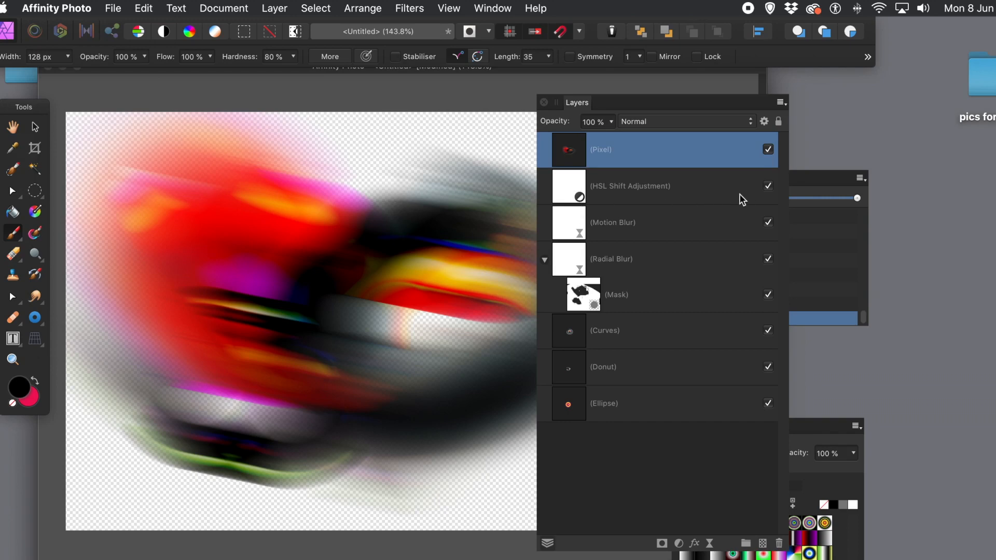
Step: Hide the HSL adjustment, Motion Blur, Radial Blur, Curves, Donut and Ellipse layers, leaving only the merged pixel layer visible
click(768, 186)
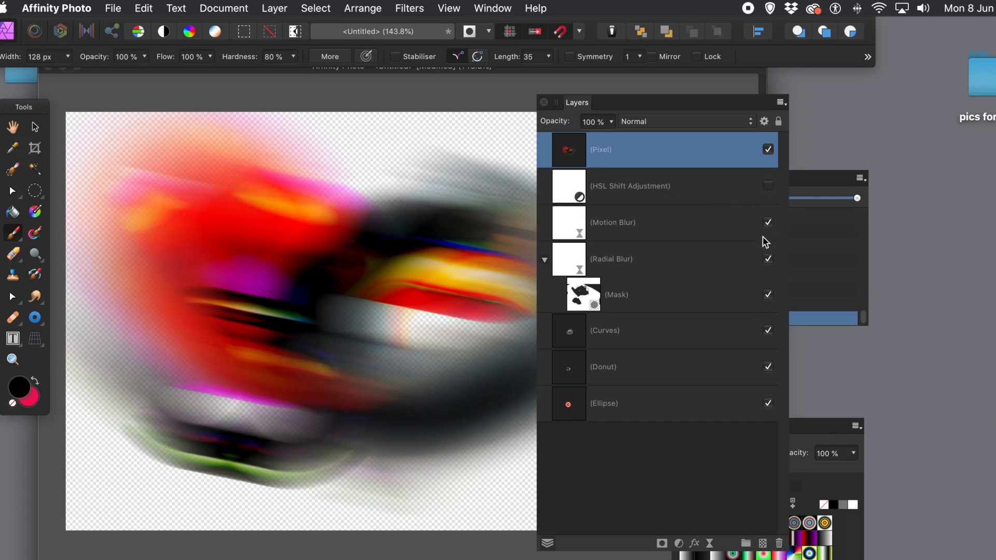
click(768, 223)
click(768, 259)
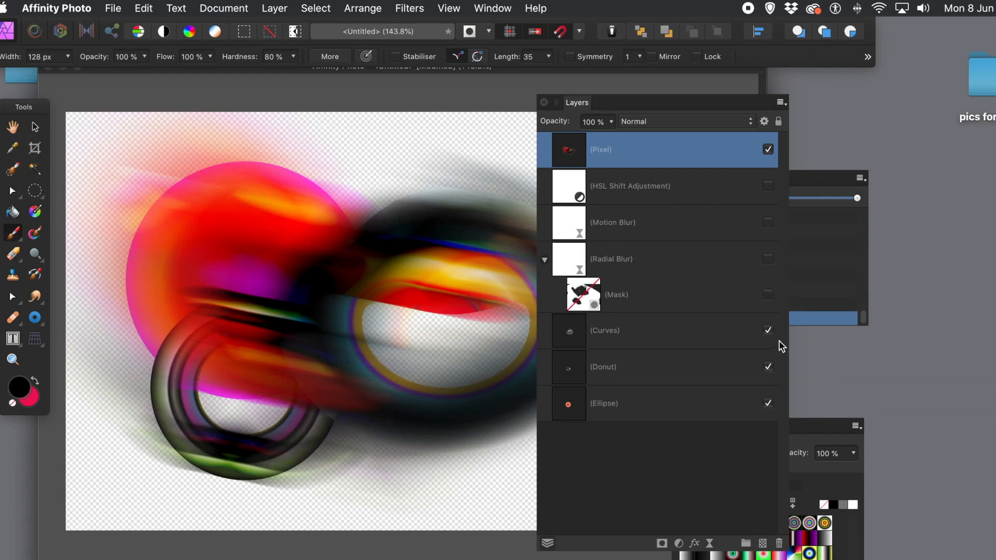
click(768, 331)
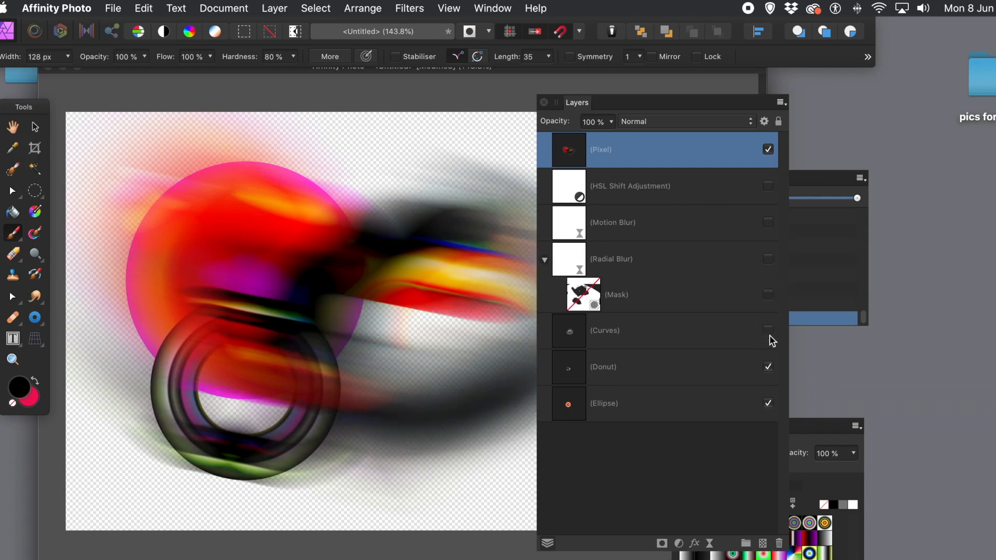
click(768, 366)
click(768, 404)
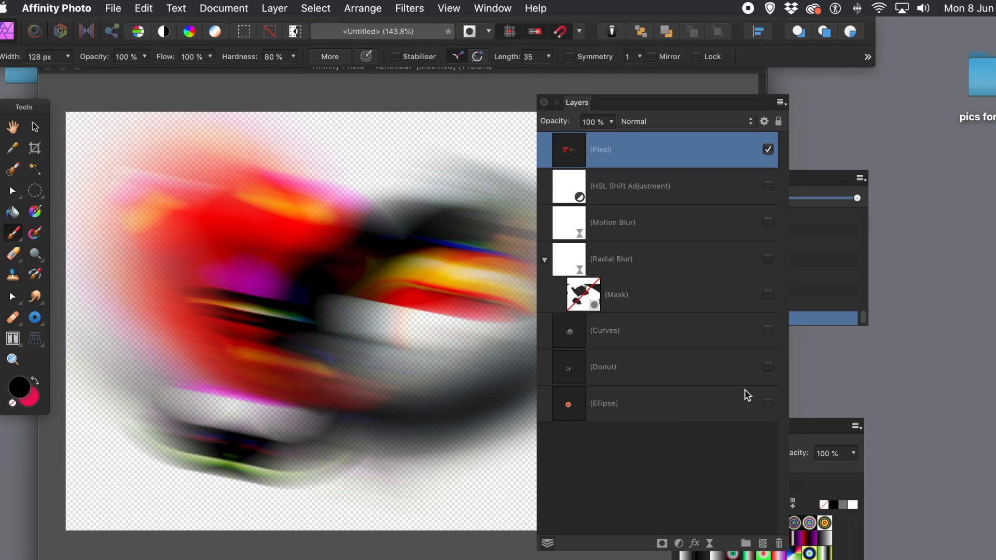
Step: Scale the merged pixel layer down to roughly two thirds of its size and place it in the canvas's upper left area
click(34, 127)
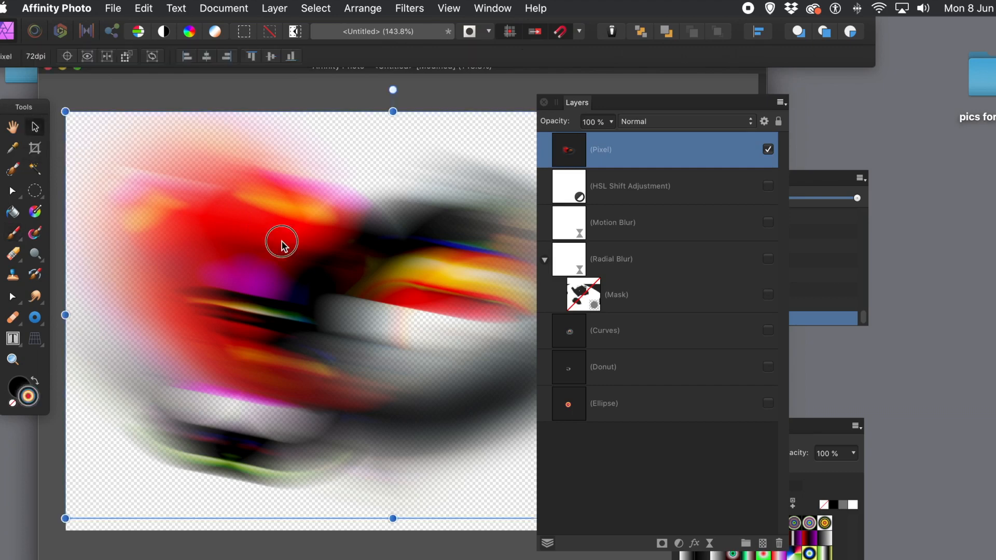
drag(268, 214, 373, 293)
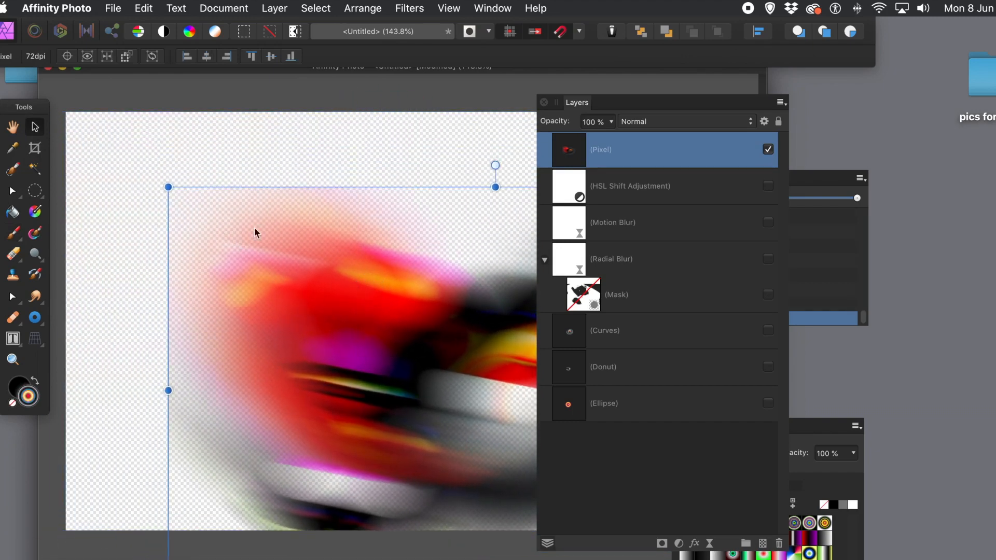
drag(168, 187, 394, 327)
drag(483, 423, 197, 247)
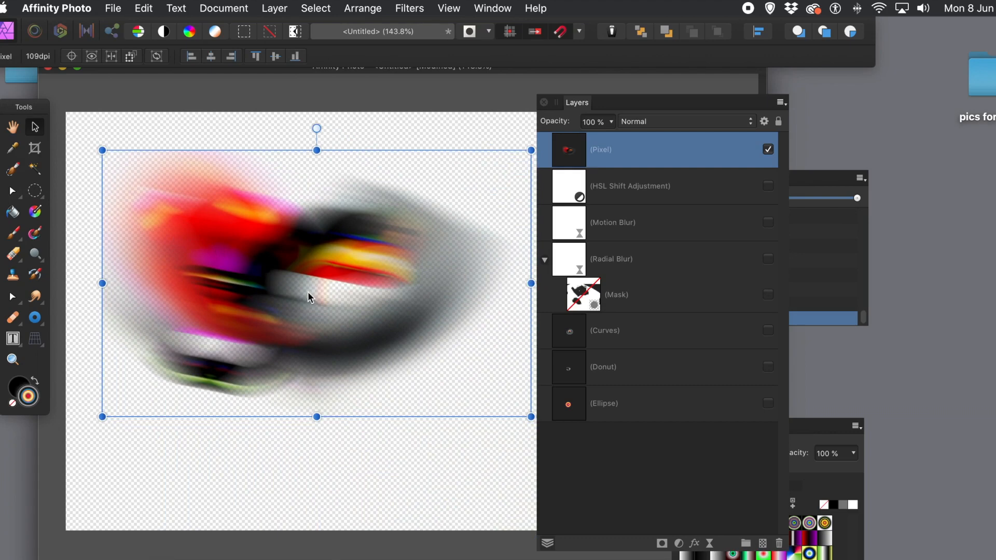
Step: Duplicate the reduced artwork eight times, spreading the overlapping copies to the right, across the middle and into the lower left of the canvas
drag(270, 252, 453, 288)
key(super+j)
key(super+j)
key(super+j)
key(super+j)
drag(407, 254, 343, 467)
key(super+j)
key(super+j)
key(super+j)
drag(162, 464, 123, 447)
key(super+j)
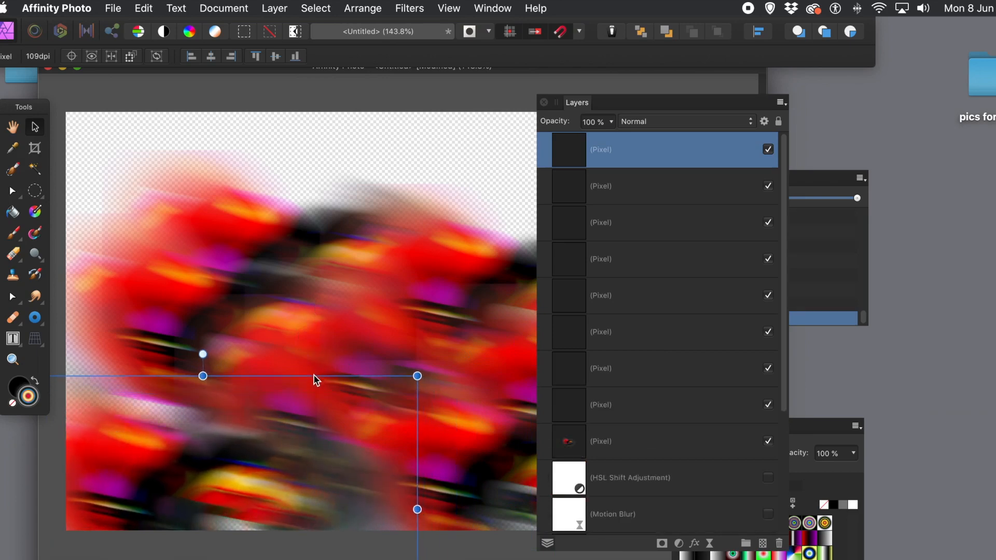
drag(159, 449, 142, 434)
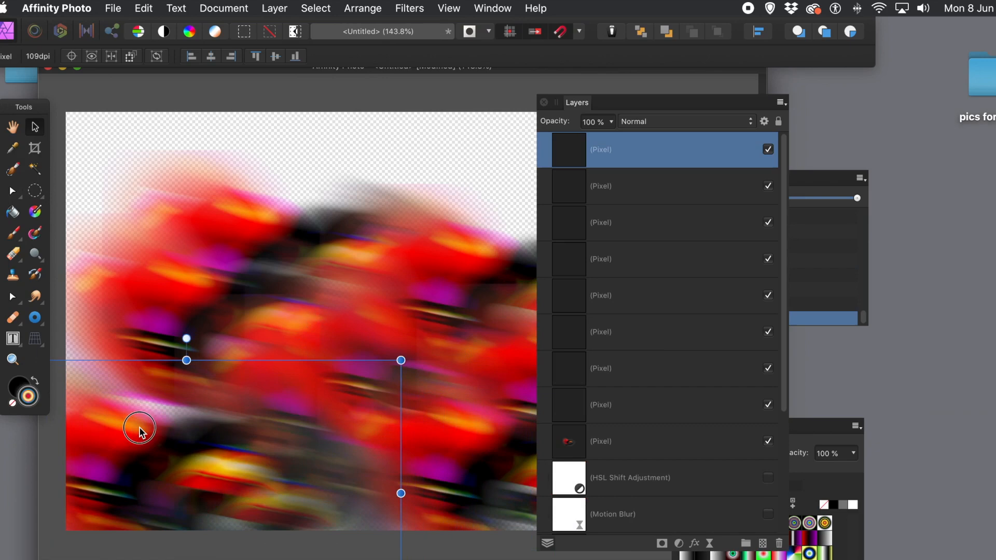
Step: Deselect all layers and add a live Radial Blur filter with a 17.7° angle, centred in the lower left of the artwork
click(333, 146)
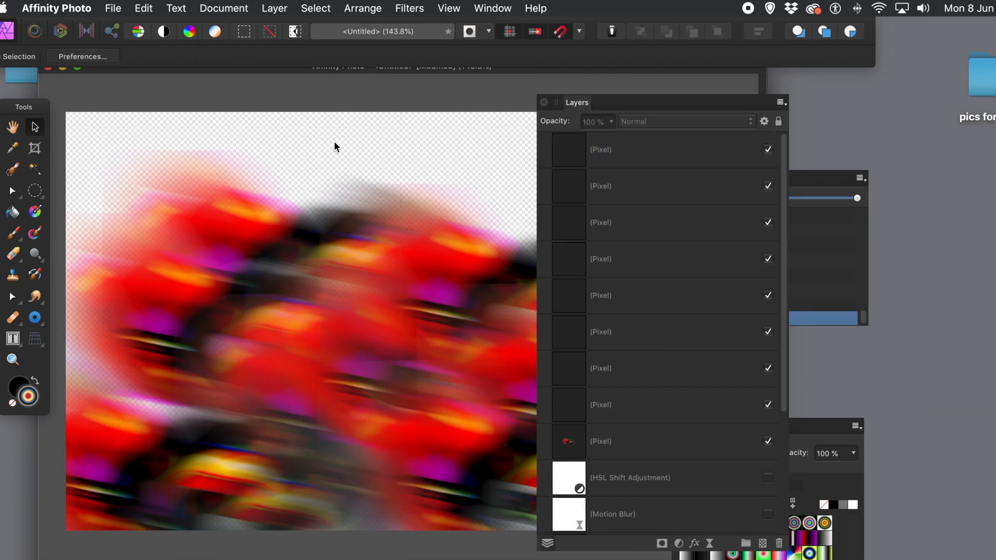
click(273, 9)
mouse_move(319, 177)
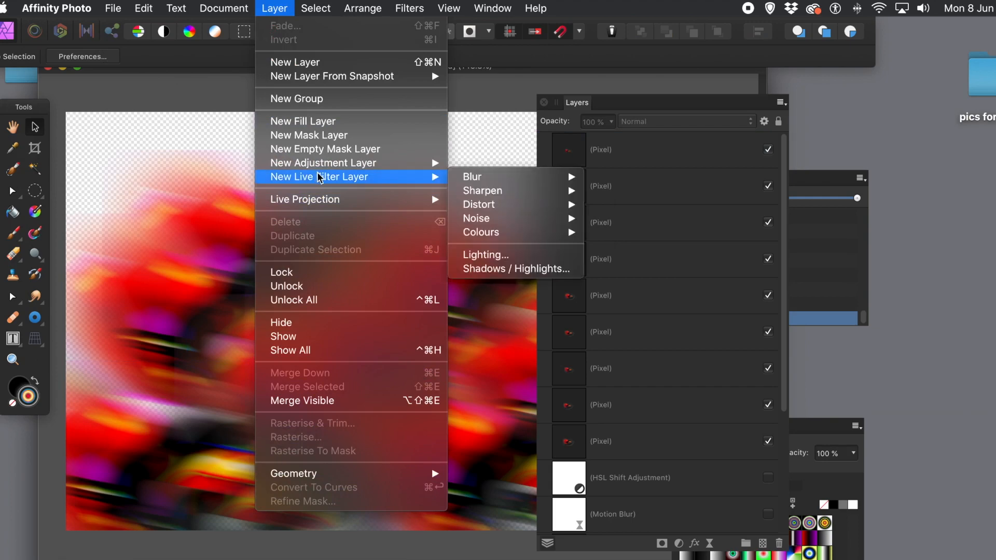
mouse_move(520, 175)
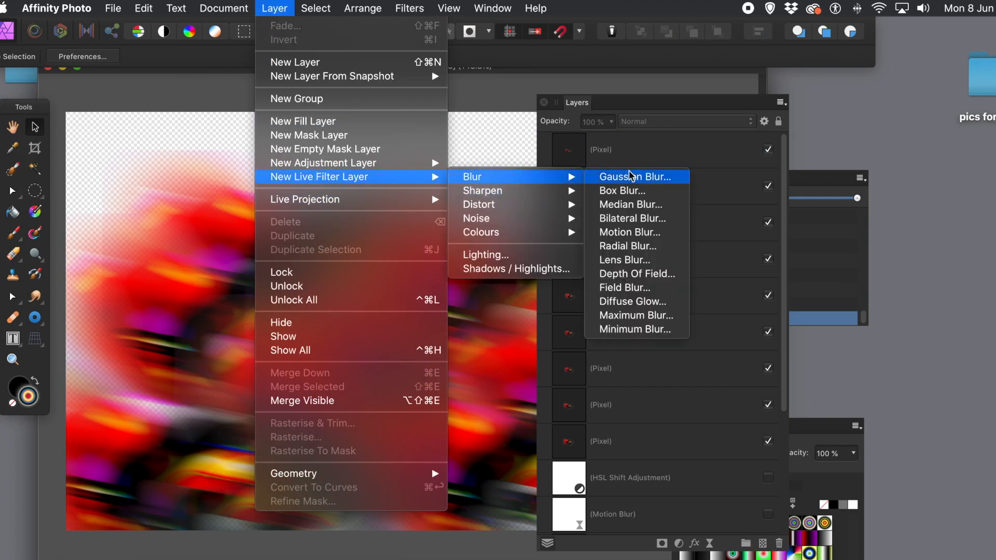
click(635, 247)
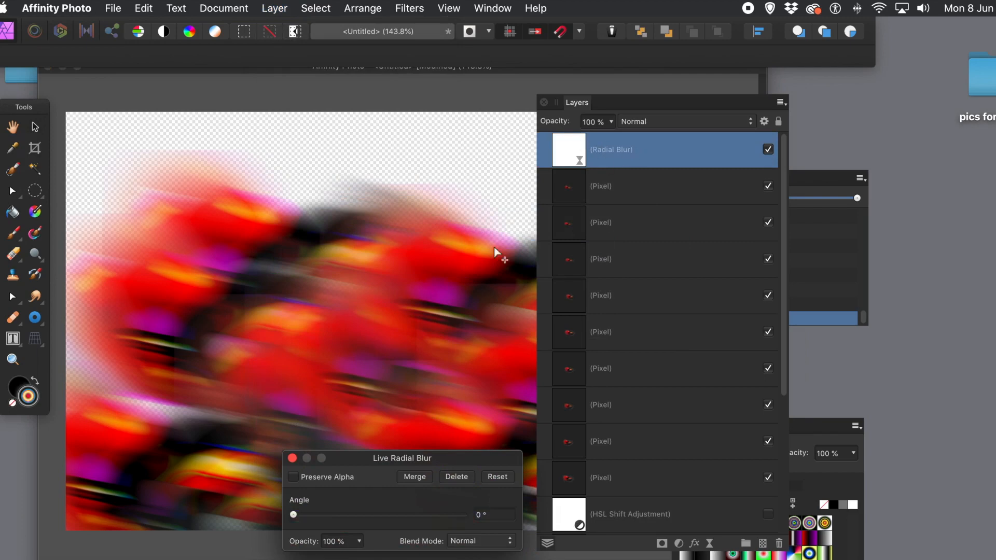
drag(321, 509, 358, 513)
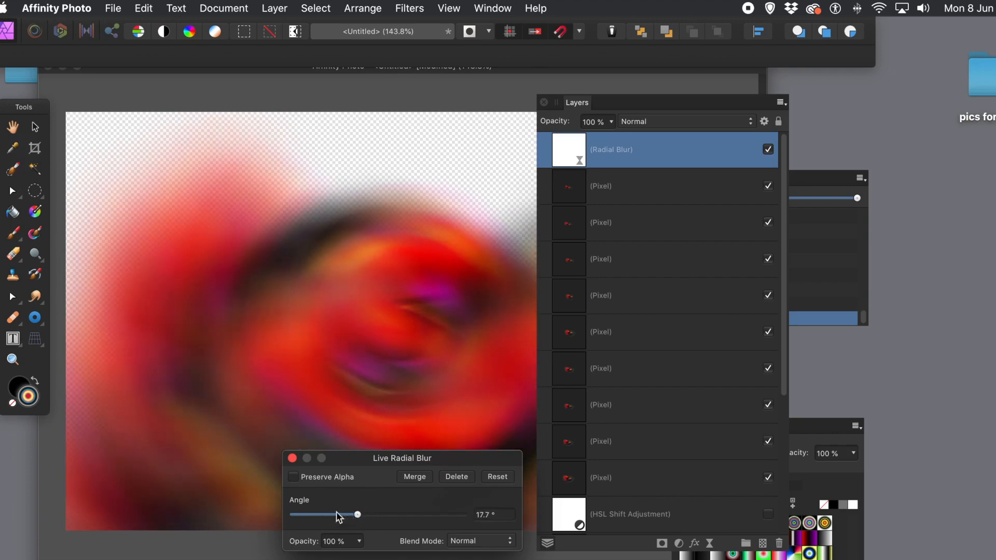
drag(260, 340, 210, 485)
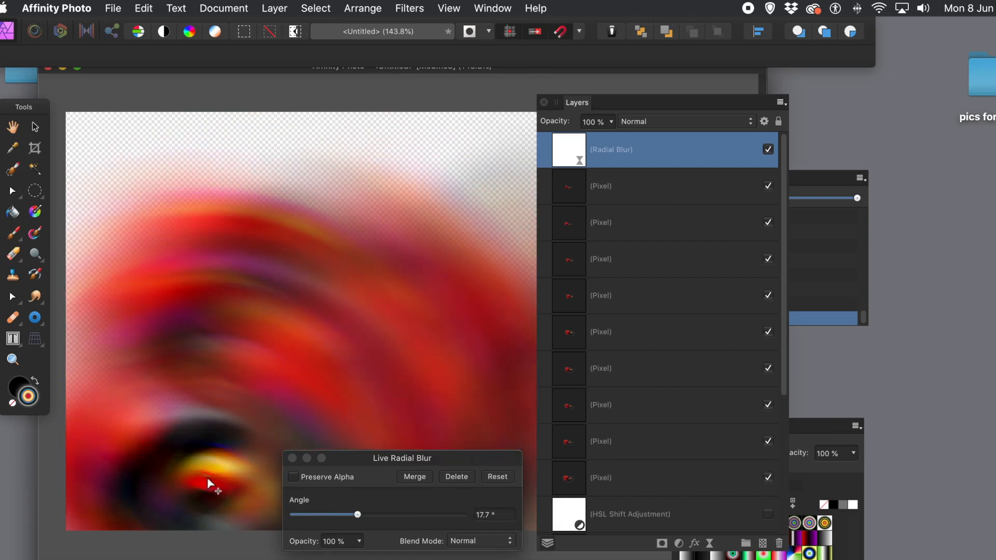
Step: Move the filter dialog up the canvas, try the Colour Burn blend mode on the Radial Blur and return it to Normal
click(493, 541)
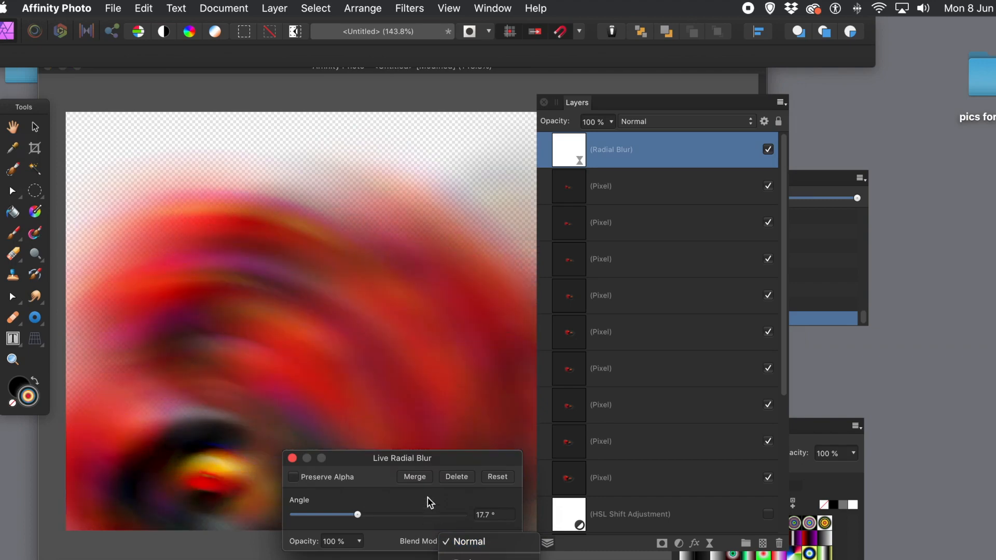
drag(419, 466, 447, 170)
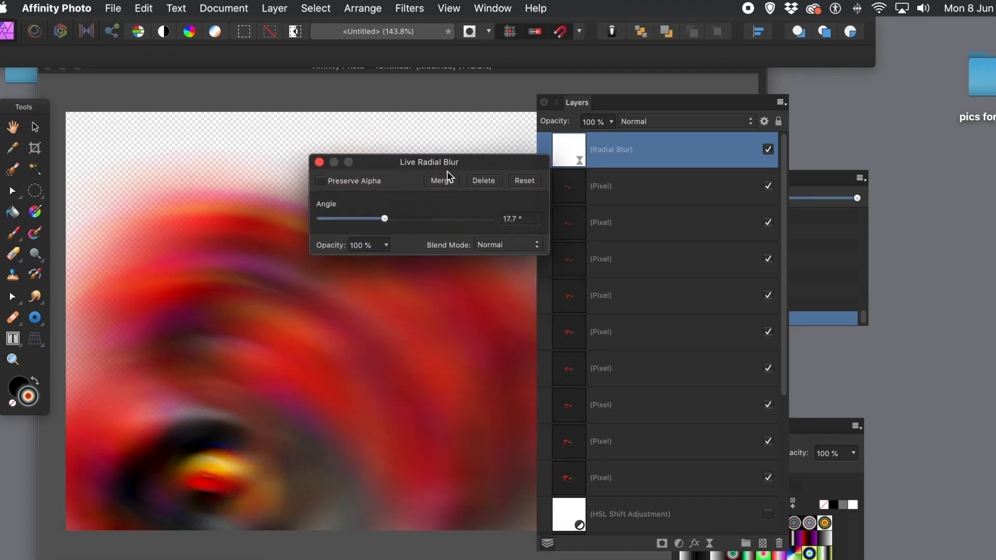
click(504, 247)
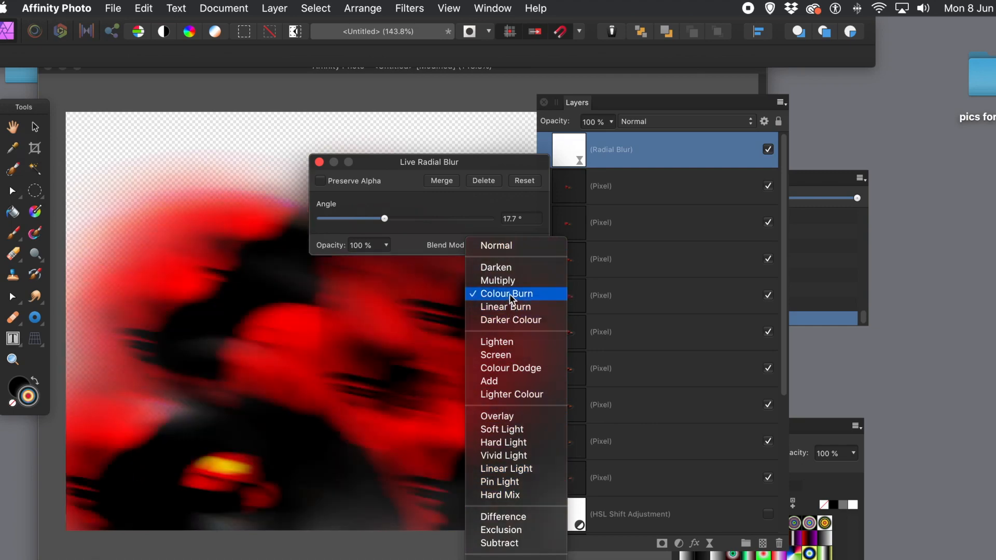
click(511, 250)
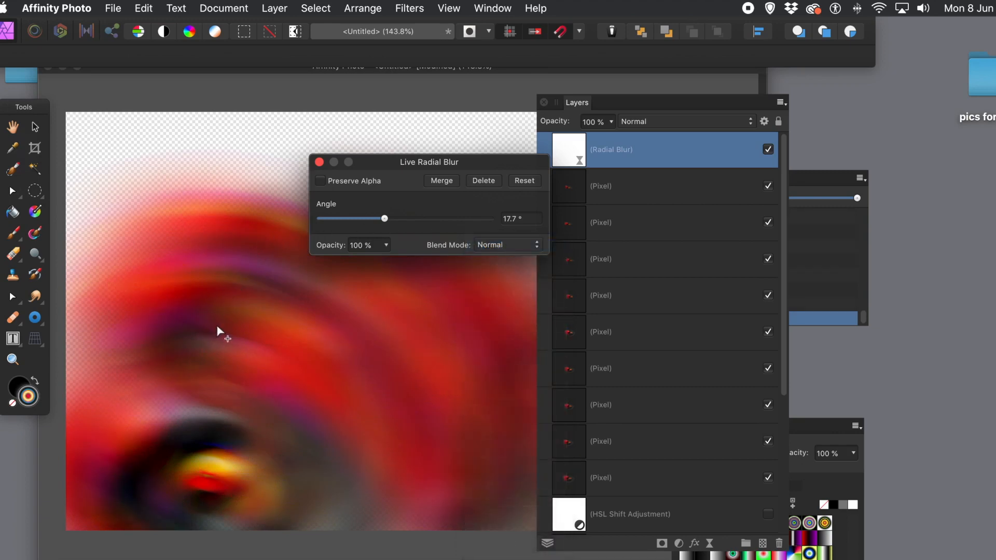
Step: Increase the Radial Blur angle to 67.1° and reposition its centre near the left edge of the artwork, around mid-height
click(240, 257)
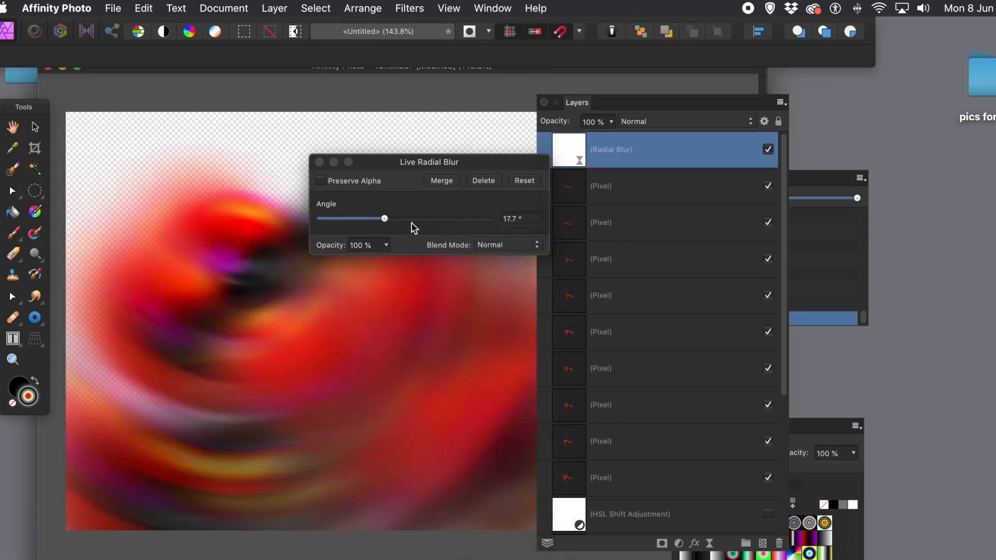
drag(405, 218, 451, 230)
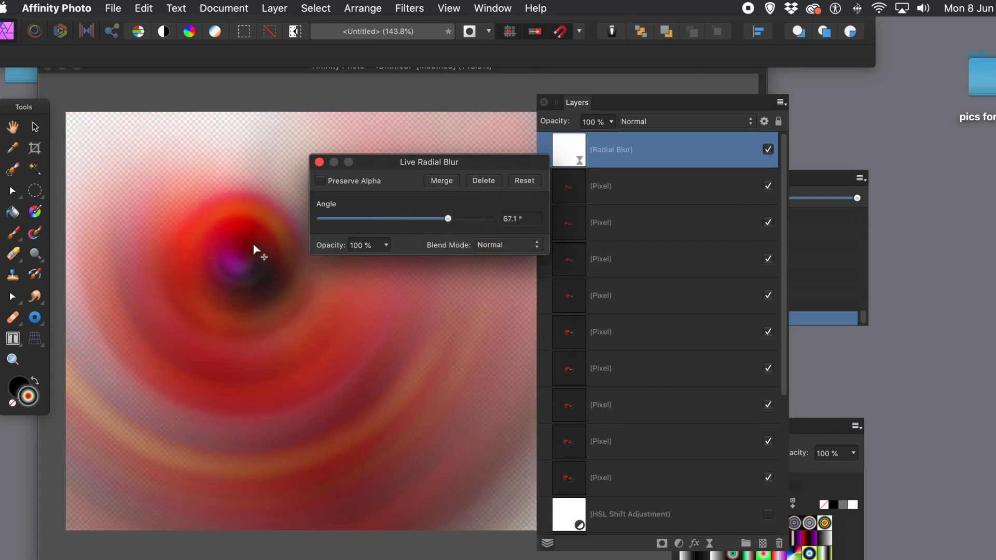
click(347, 389)
drag(347, 389, 147, 282)
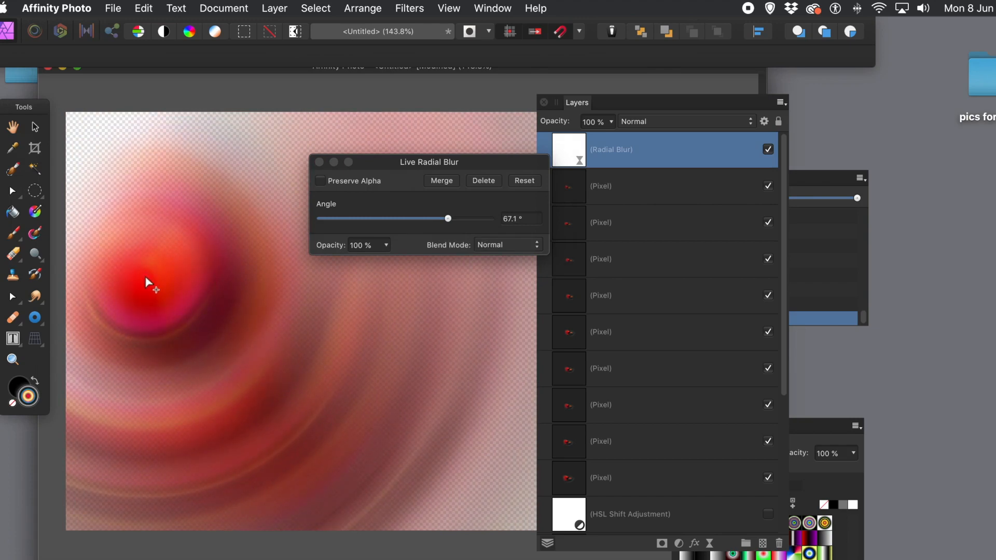
Step: Close the Radial Blur settings and merge the visible artwork into a new pixel layer above the filter
click(318, 163)
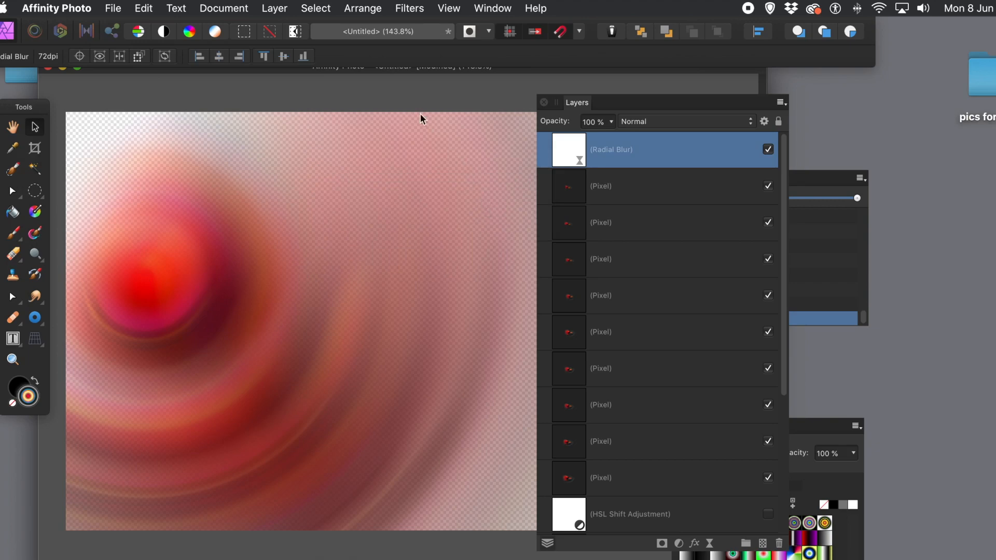
click(274, 9)
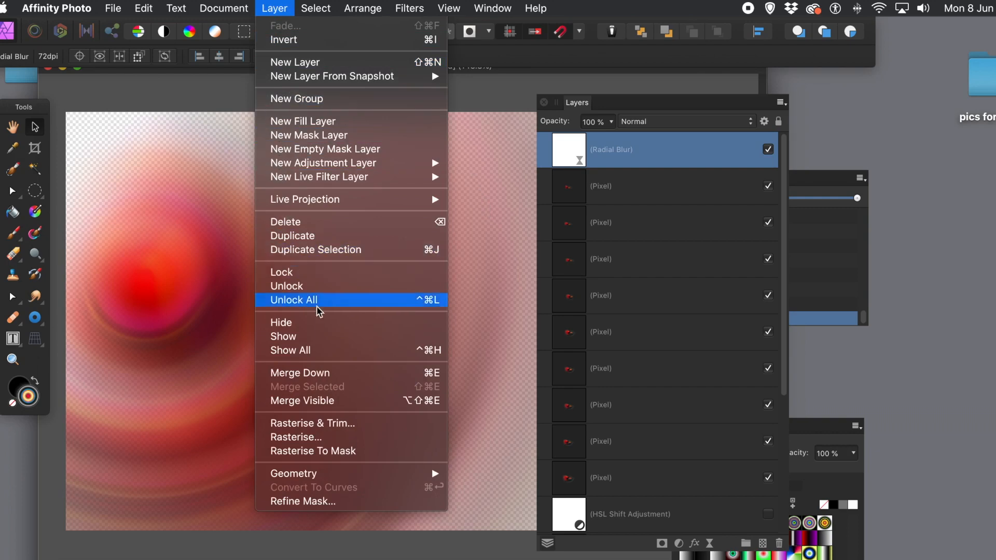
click(322, 402)
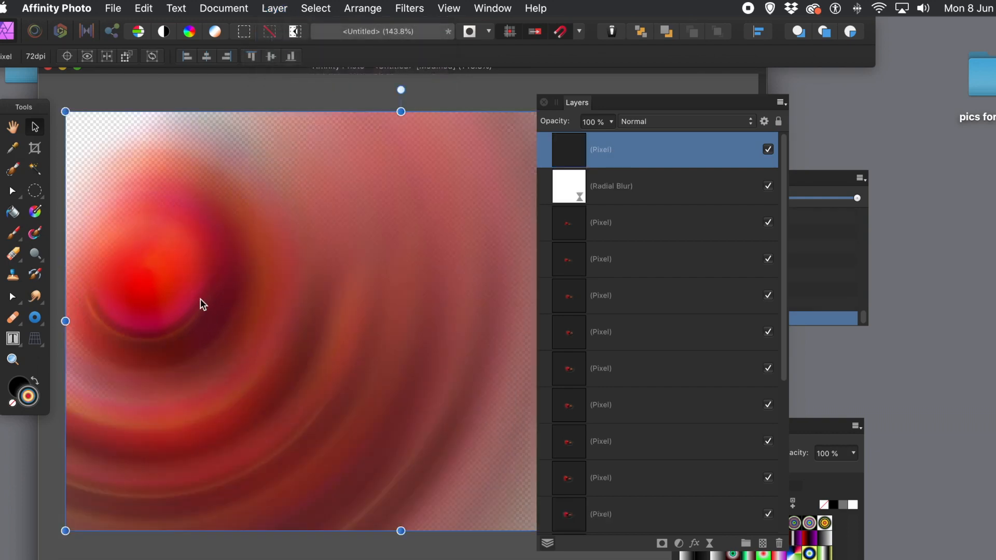